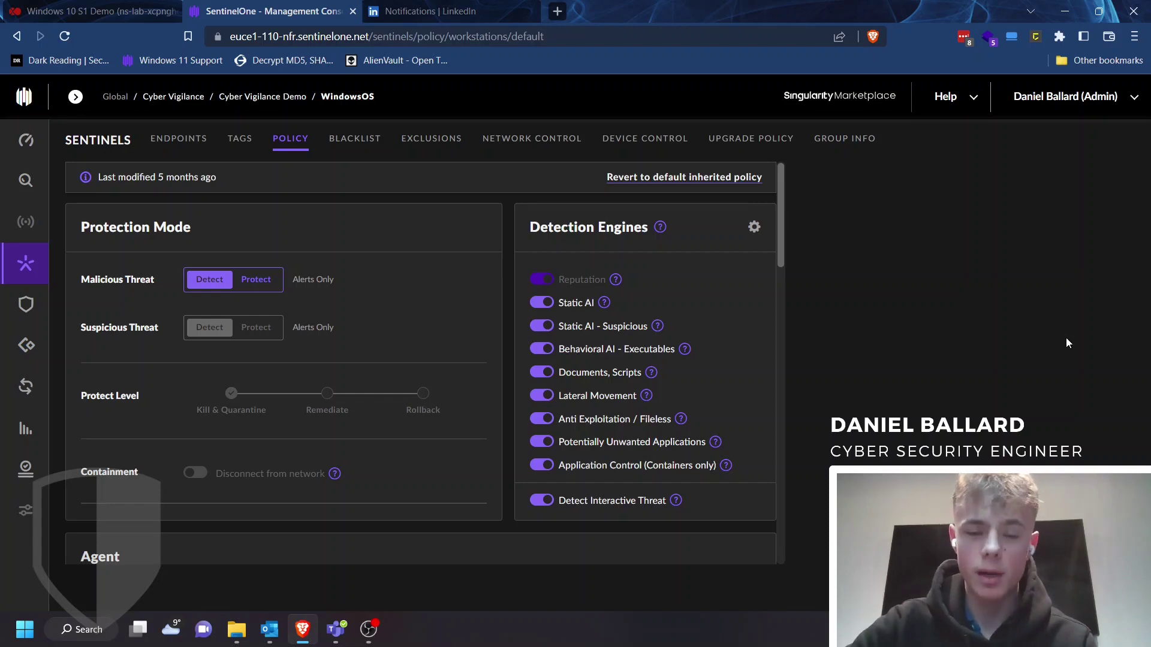
- Look at the Windows test VM desktop with MalwareBazaar open, then go back to SentinelOne
click(536, 12)
click(48, 7)
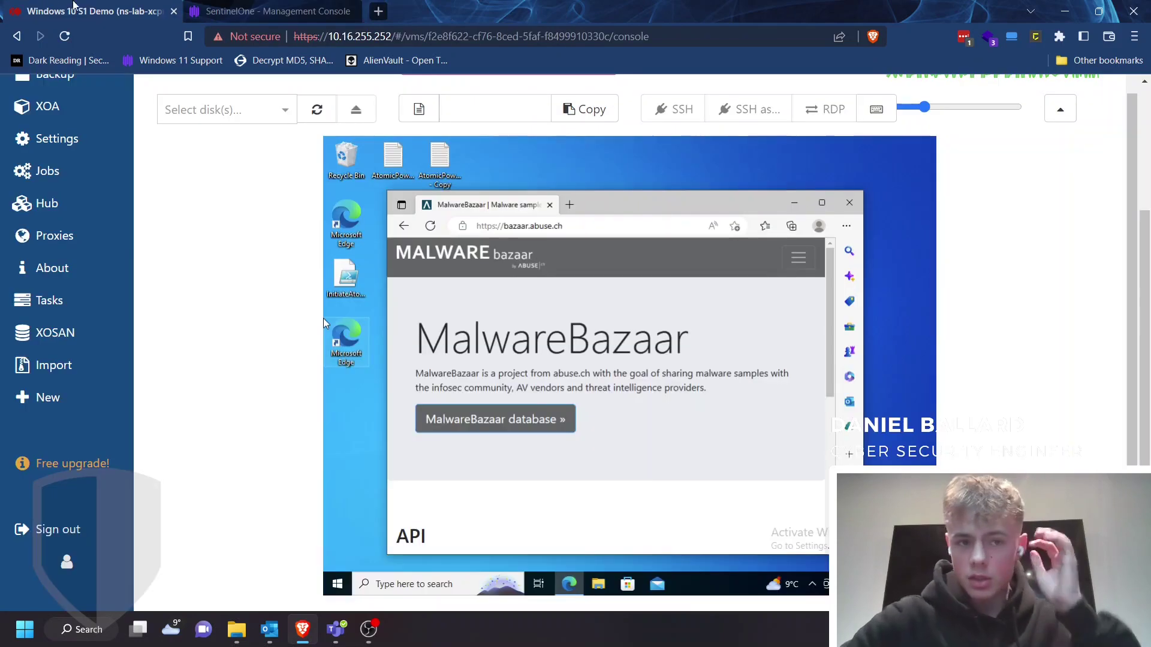
click(234, 9)
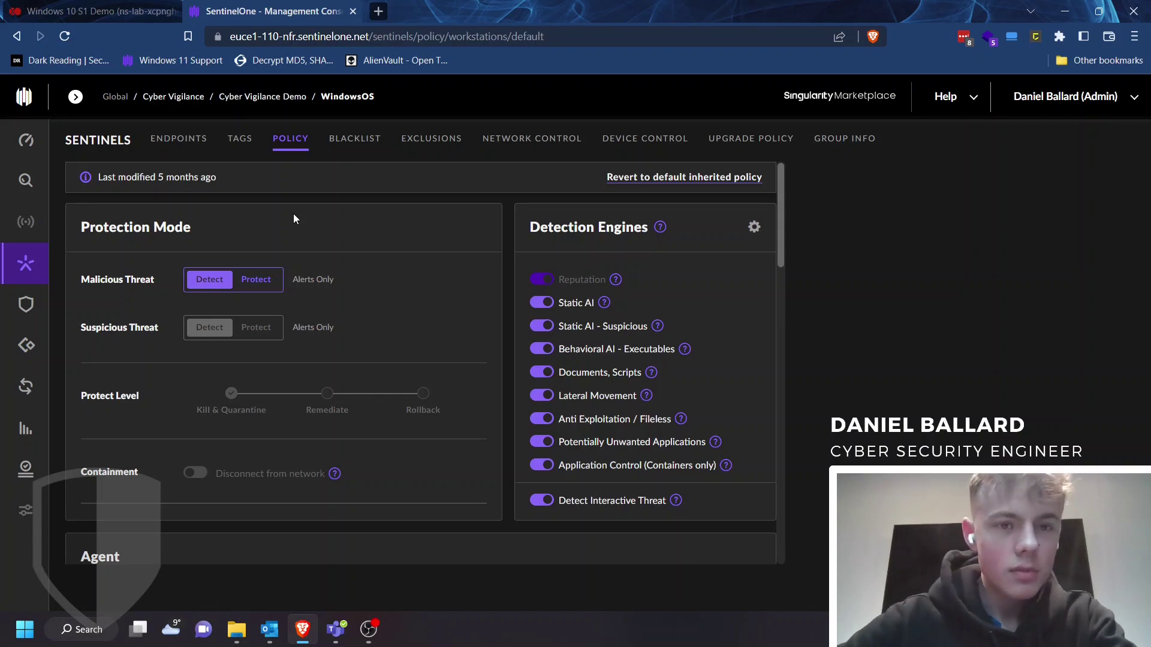
- View the WindowsOS group's endpoints and DESKTOP-821MSAH details, then return to the VM console
click(75, 97)
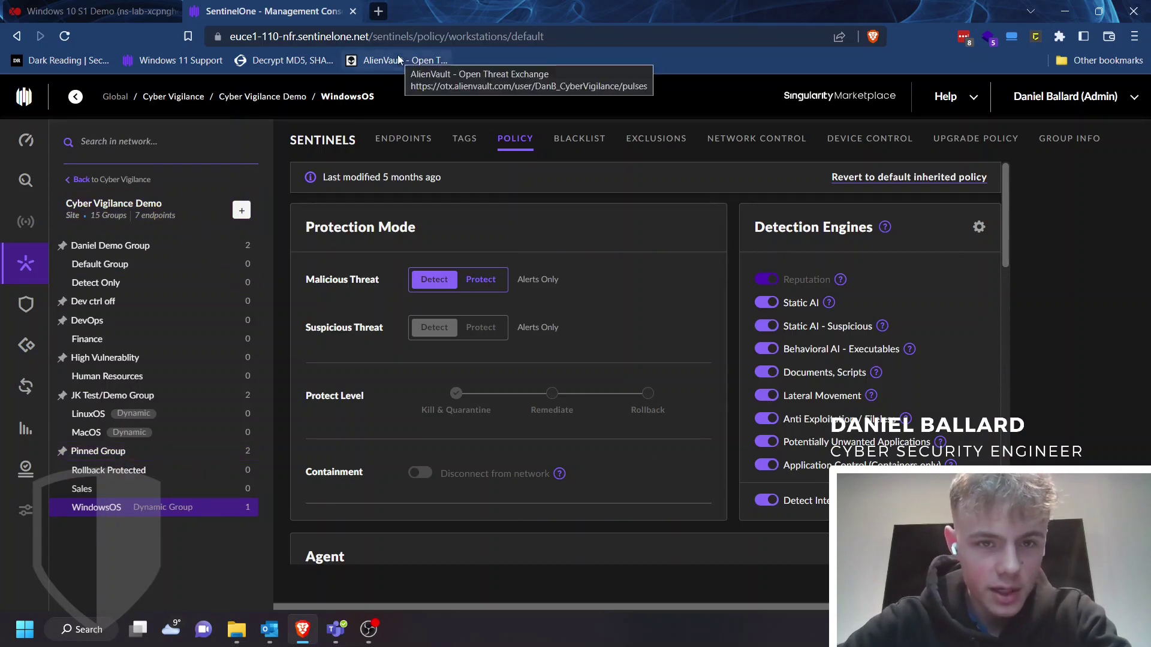
click(384, 140)
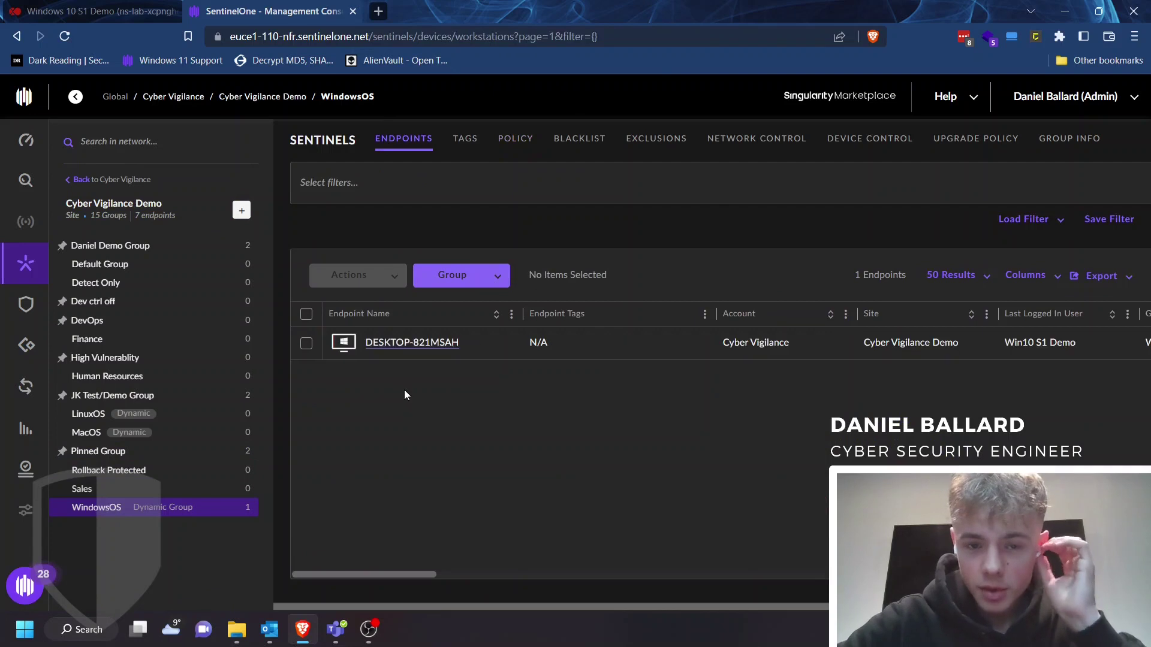
click(414, 352)
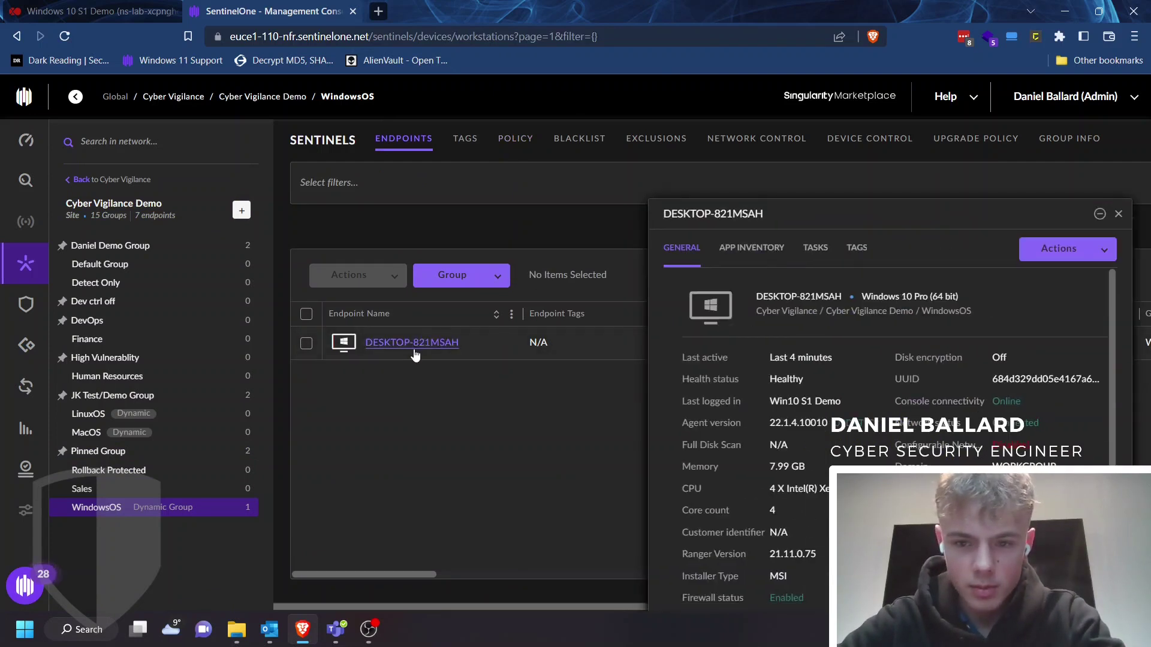
click(134, 8)
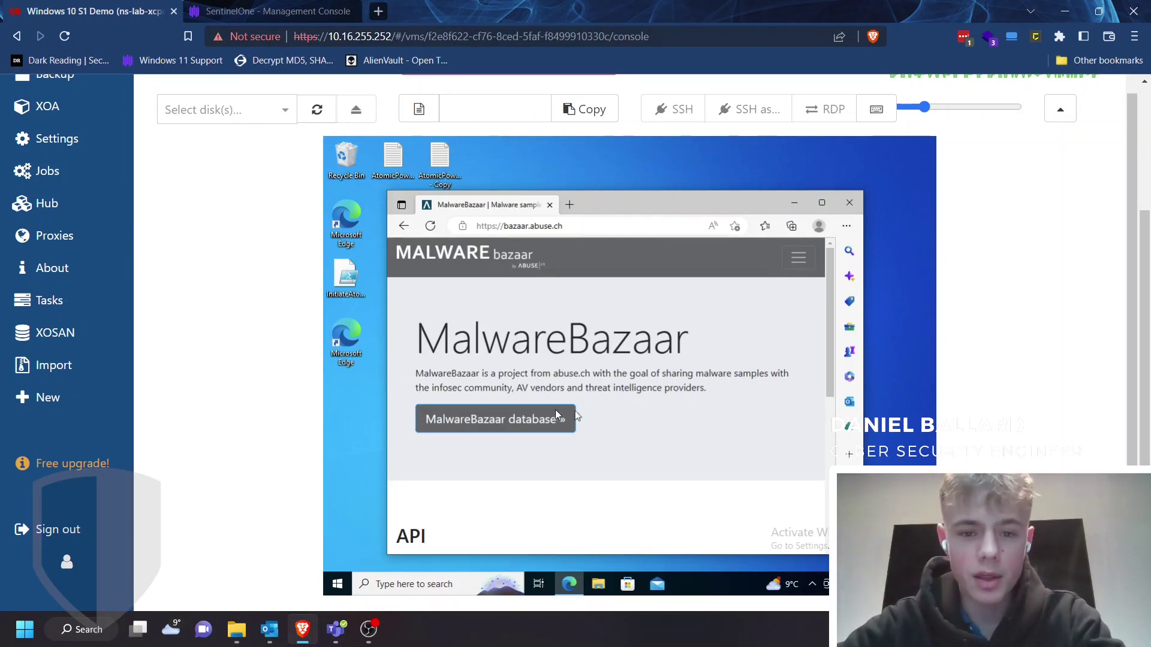
- Open the MalwareBazaar database, passing the reCAPTCHA by selecting the three car images
click(513, 419)
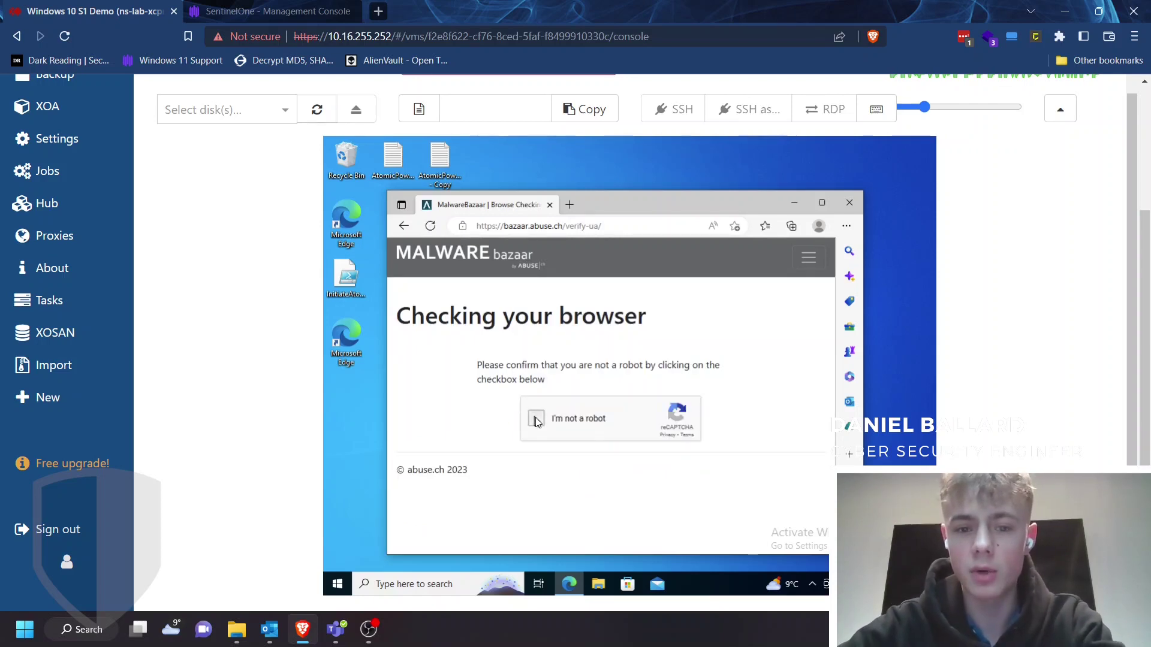
click(536, 419)
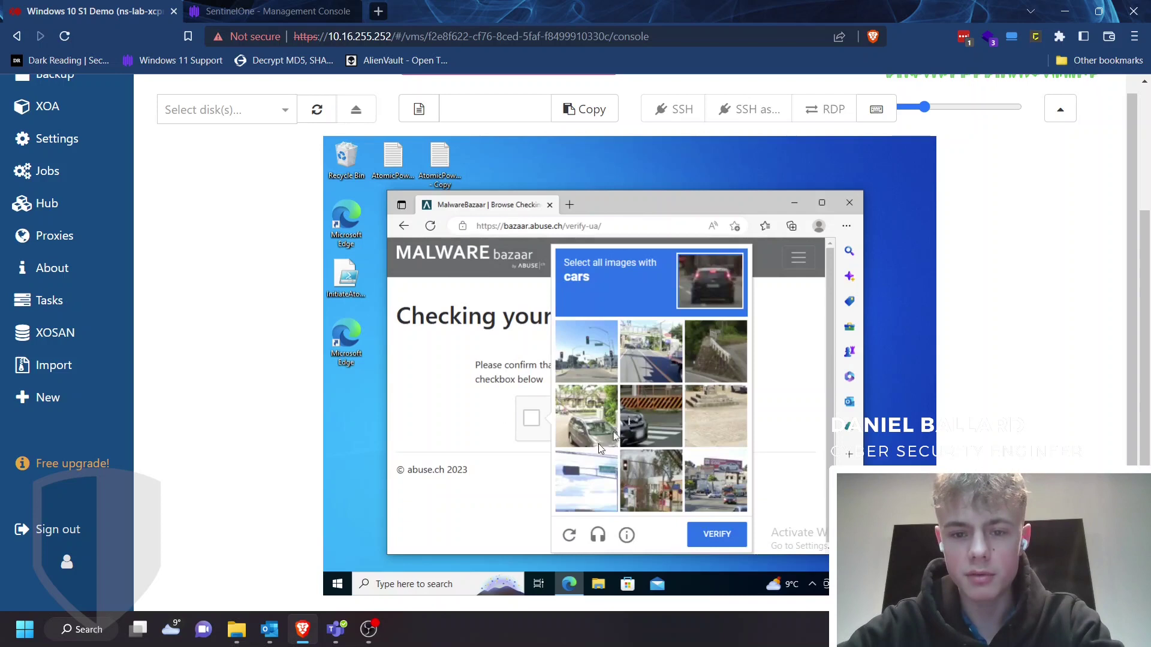
click(646, 400)
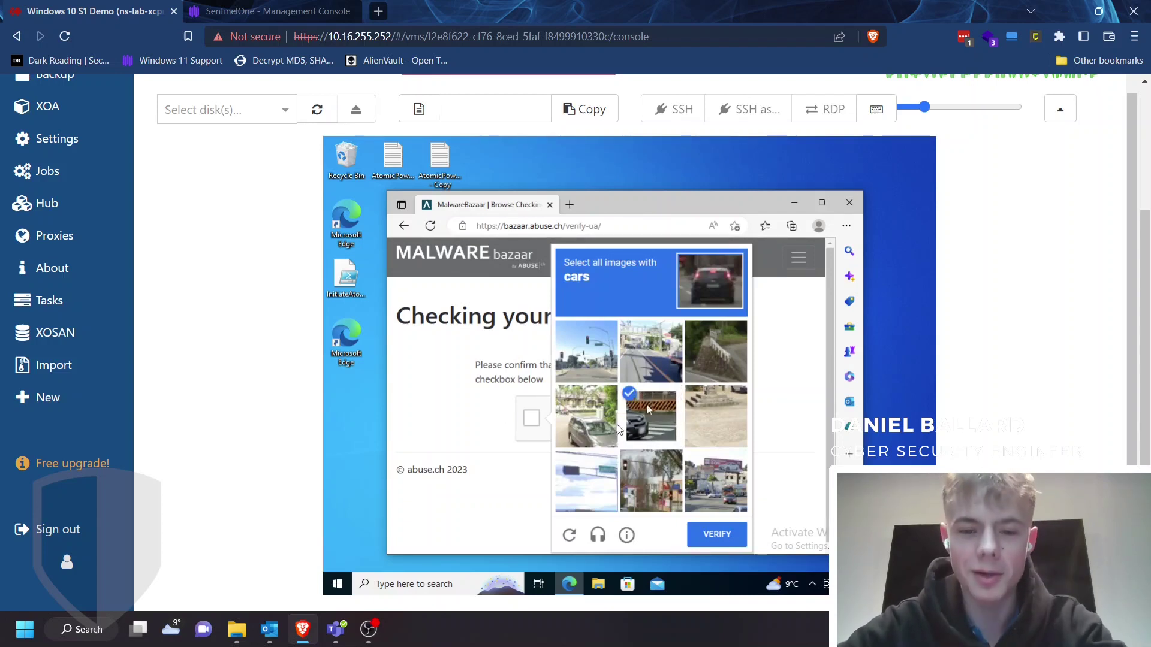
click(570, 433)
click(714, 497)
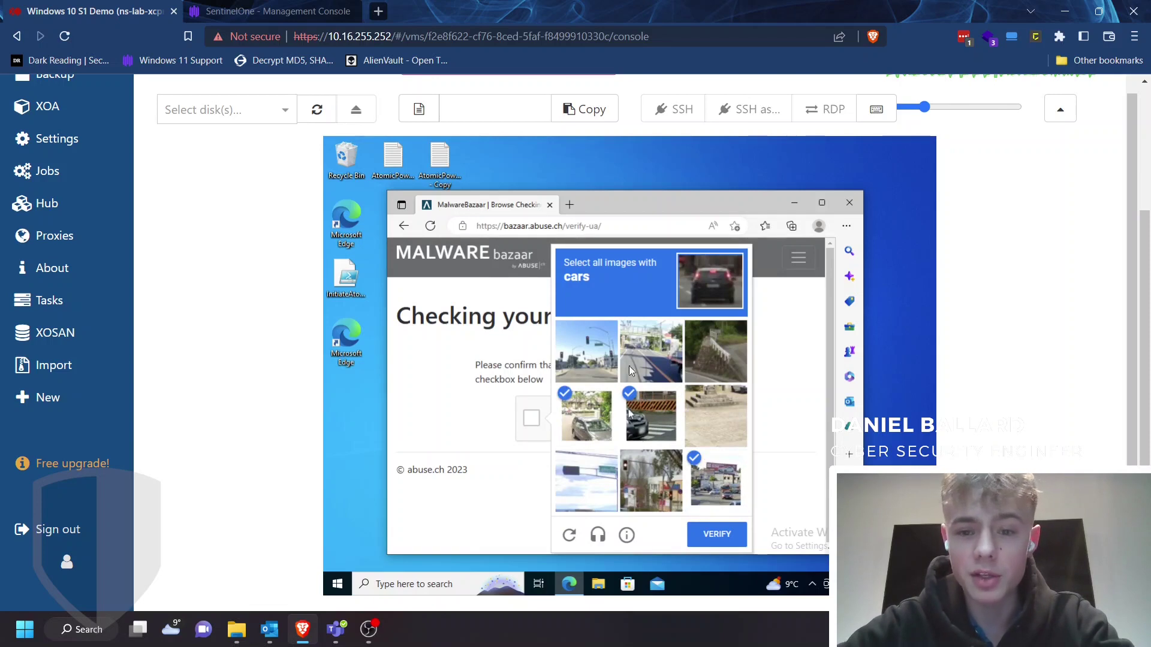
click(696, 532)
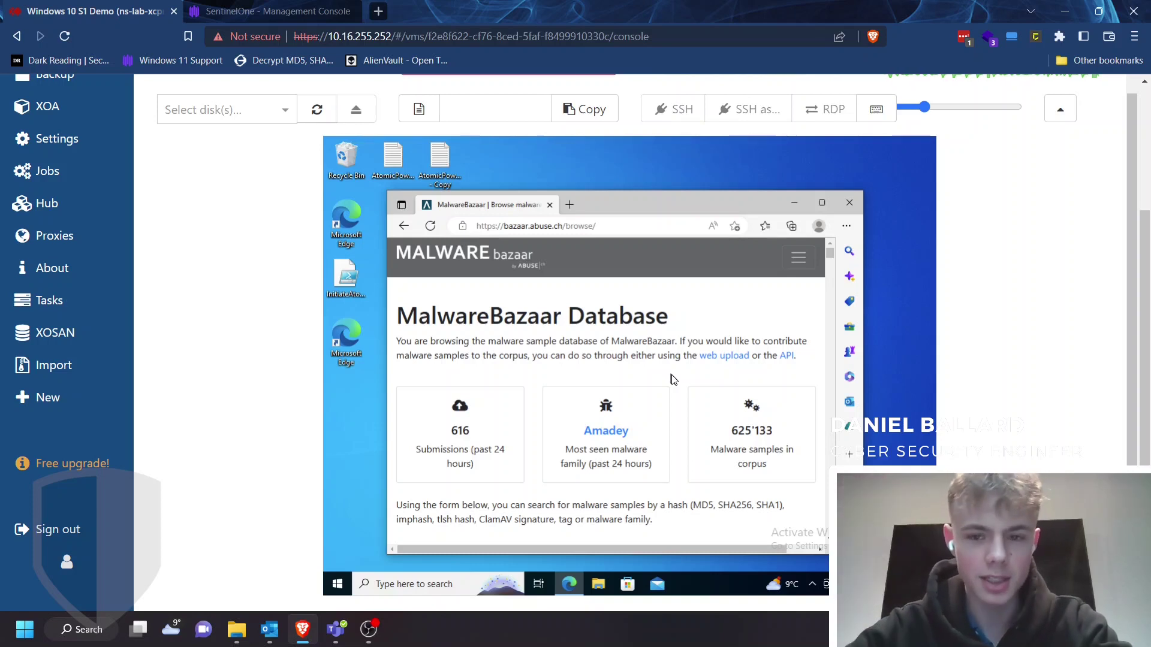
- Maximize the VM's Edge window, find the RemcosRAT sample row, and open its download page
scroll(684, 426, down, 10)
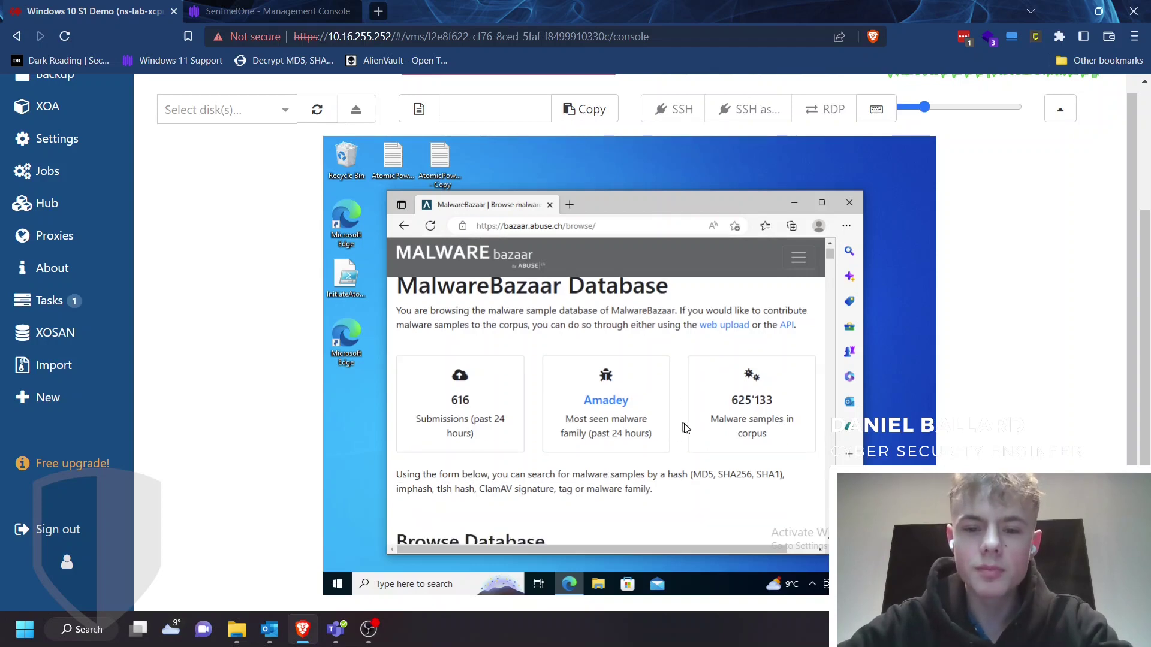
scroll(686, 427, up, 10)
scroll(686, 427, down, 3)
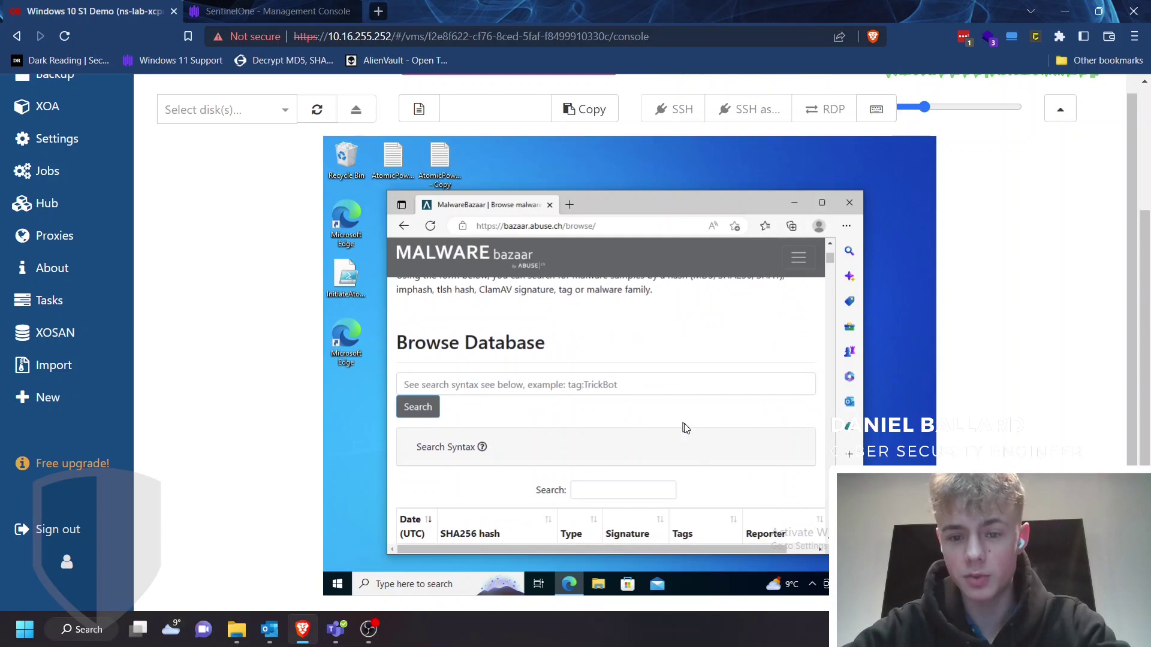
scroll(686, 427, down, 3)
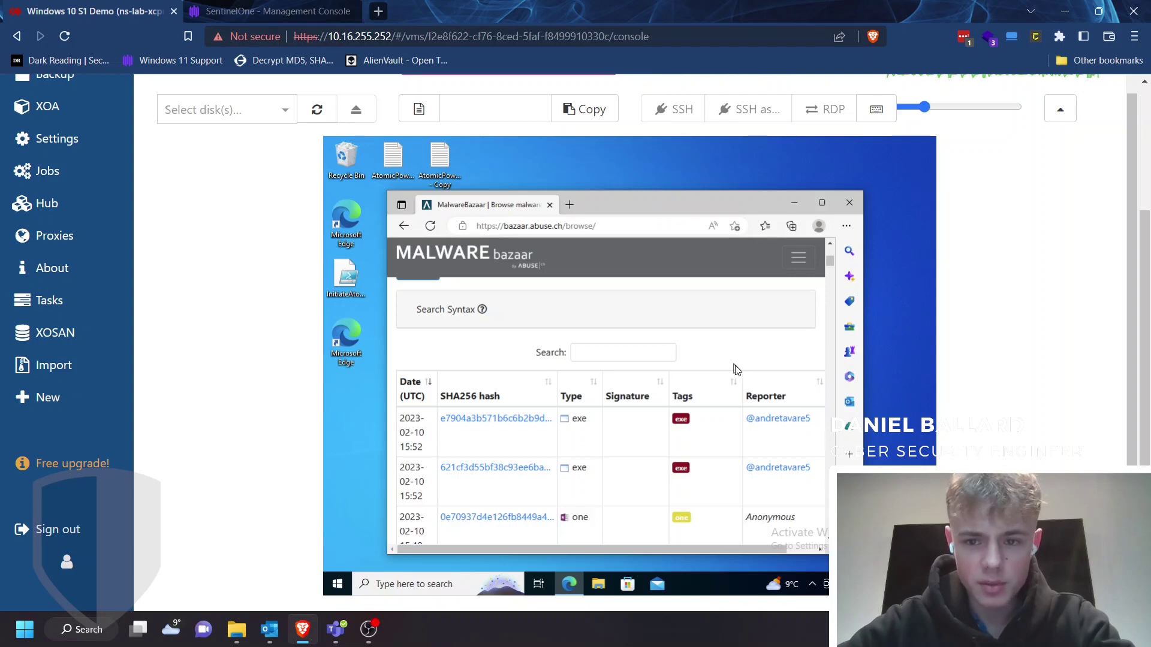
scroll(737, 369, up, 4)
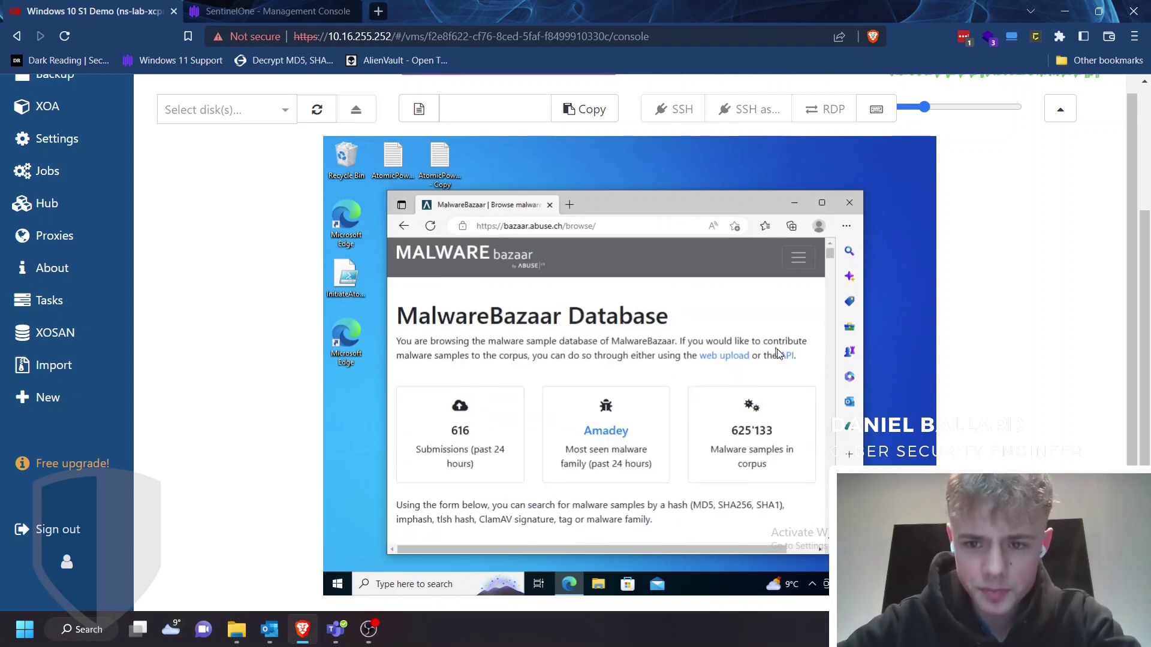
click(825, 204)
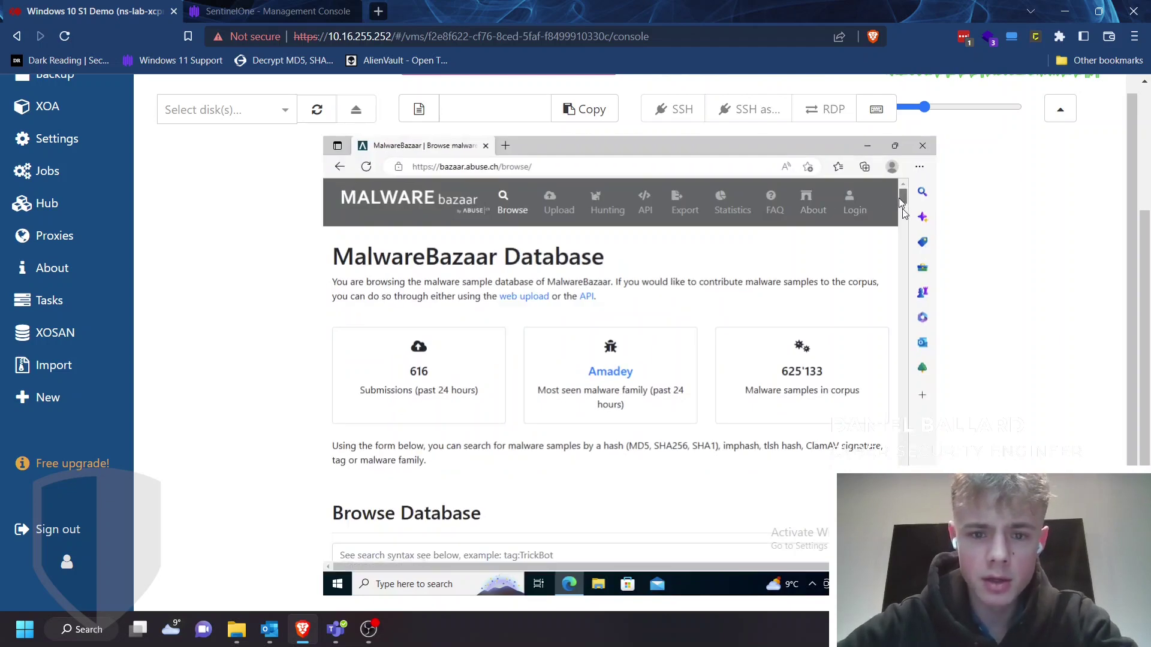
drag(901, 200, 922, 273)
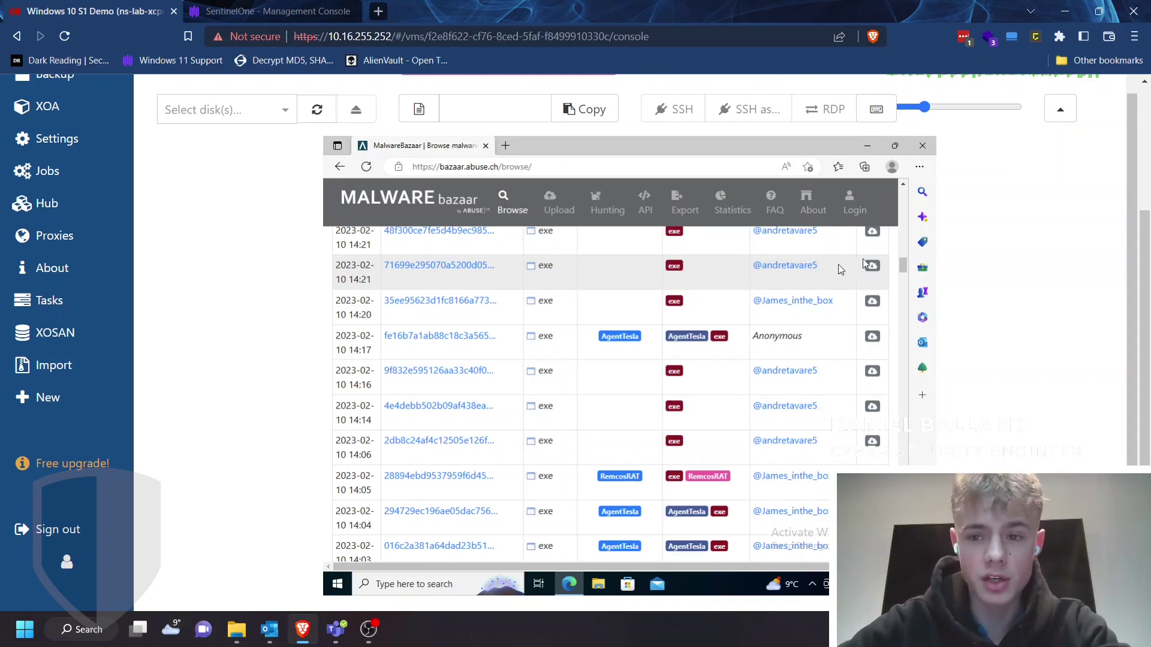
drag(908, 269, 906, 384)
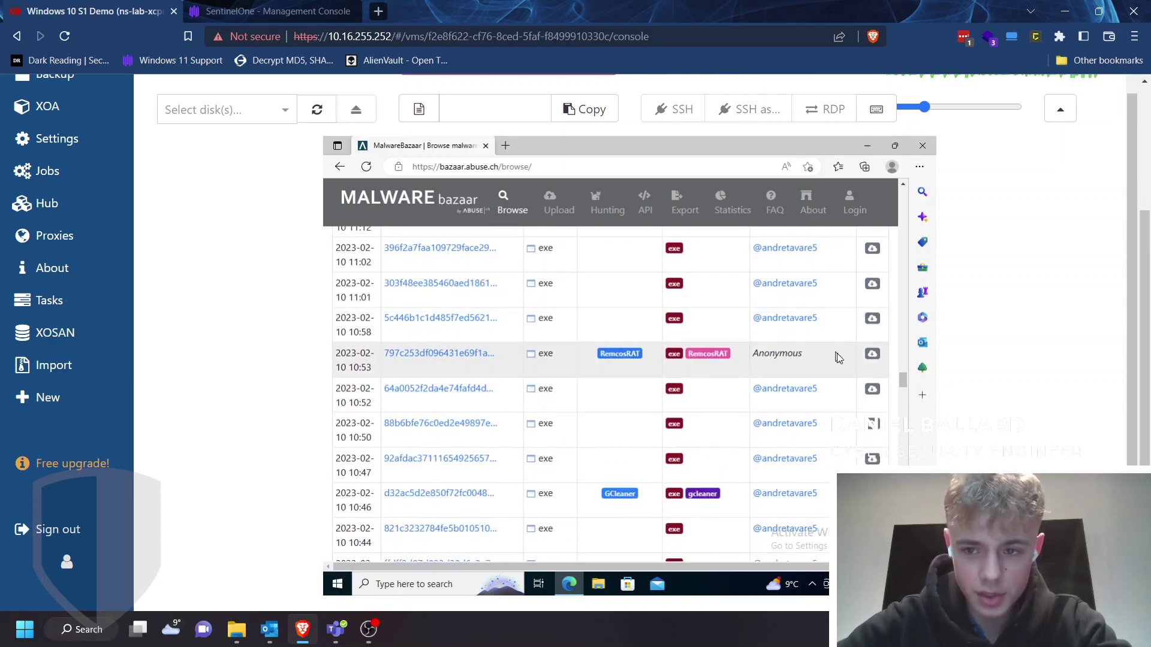
click(874, 357)
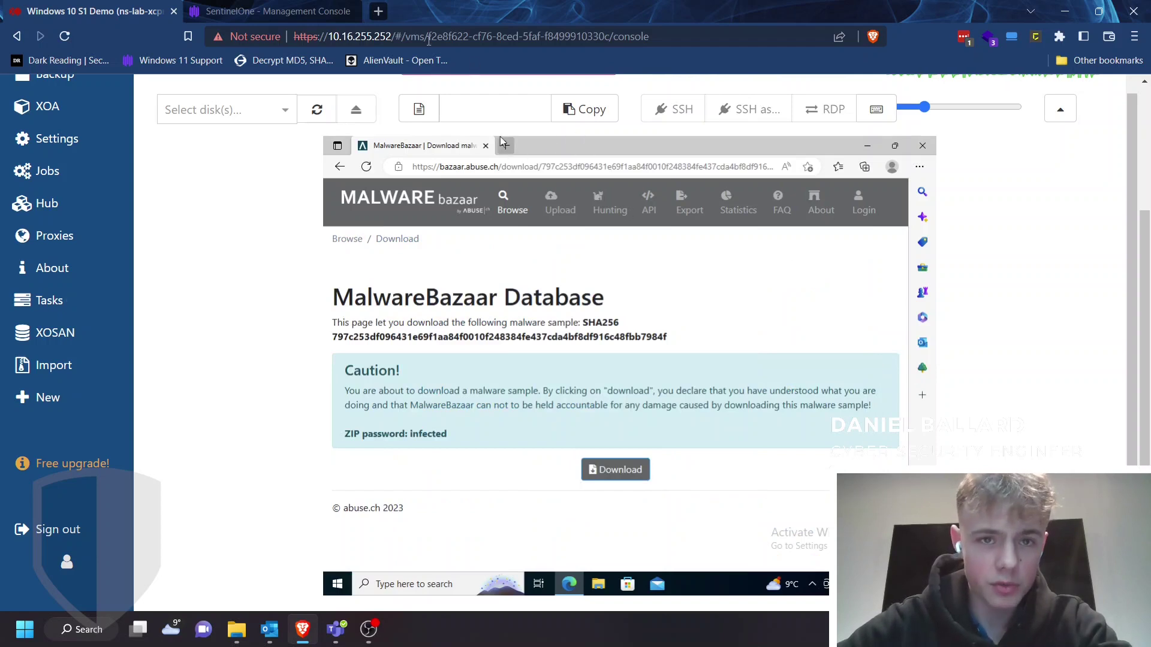
- Search the web for 'Remcos rat' in a new browser tab
click(377, 11)
text(e)
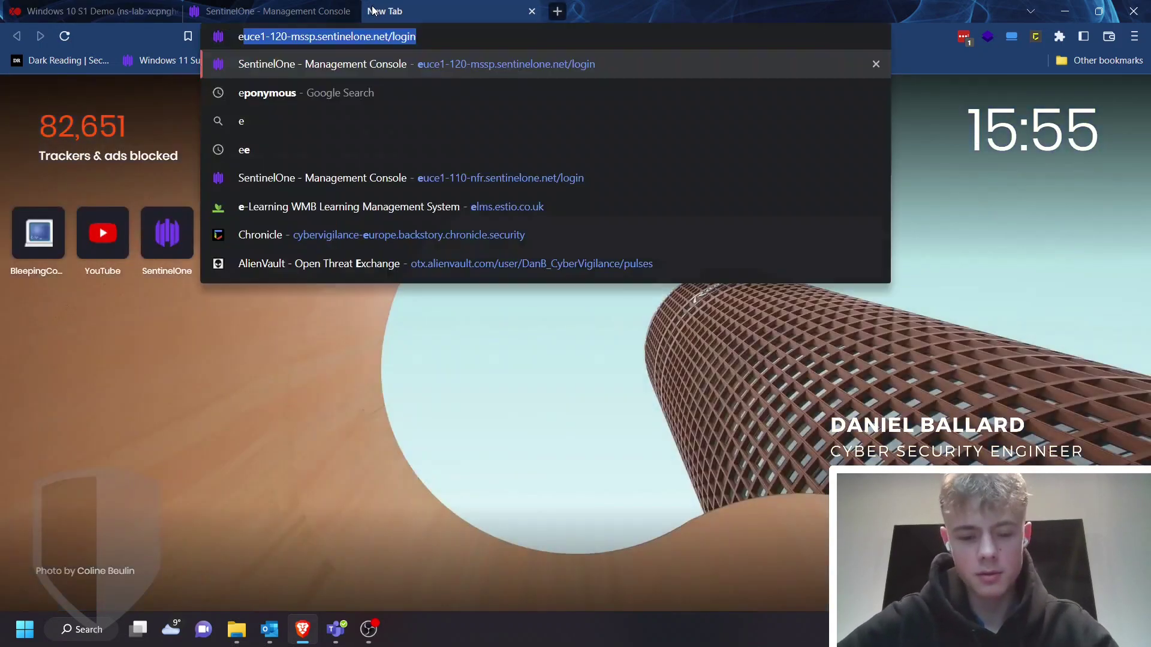
key(BackSpace)
key(BackSpace)
text(Remc)
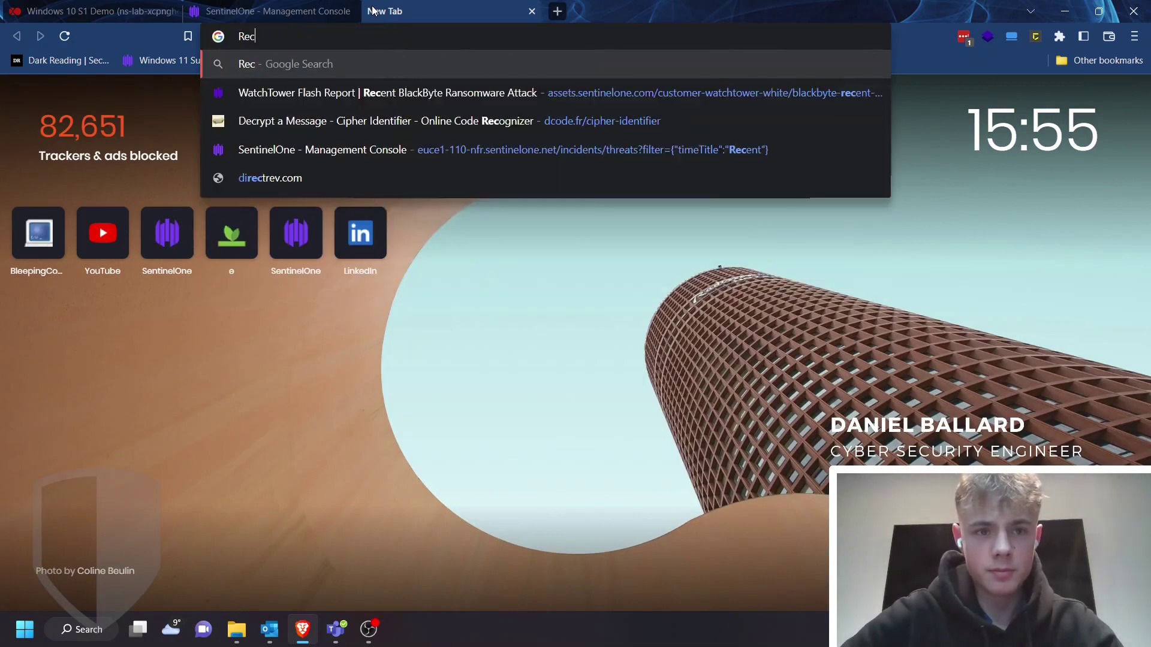
text(os rat)
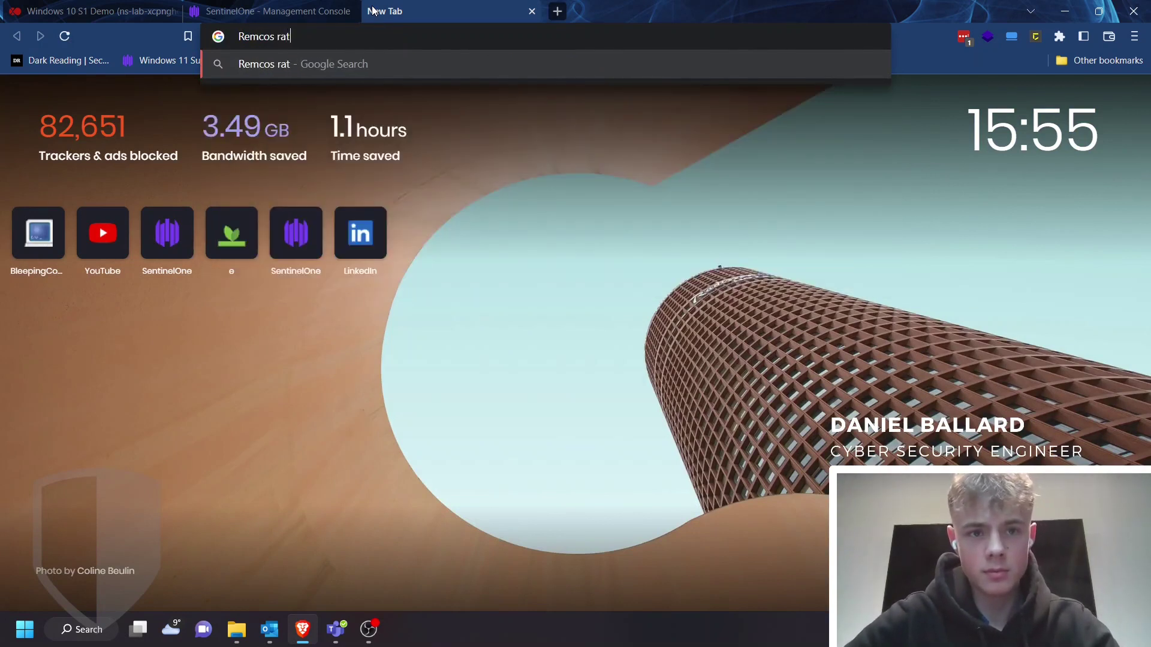
key(Return)
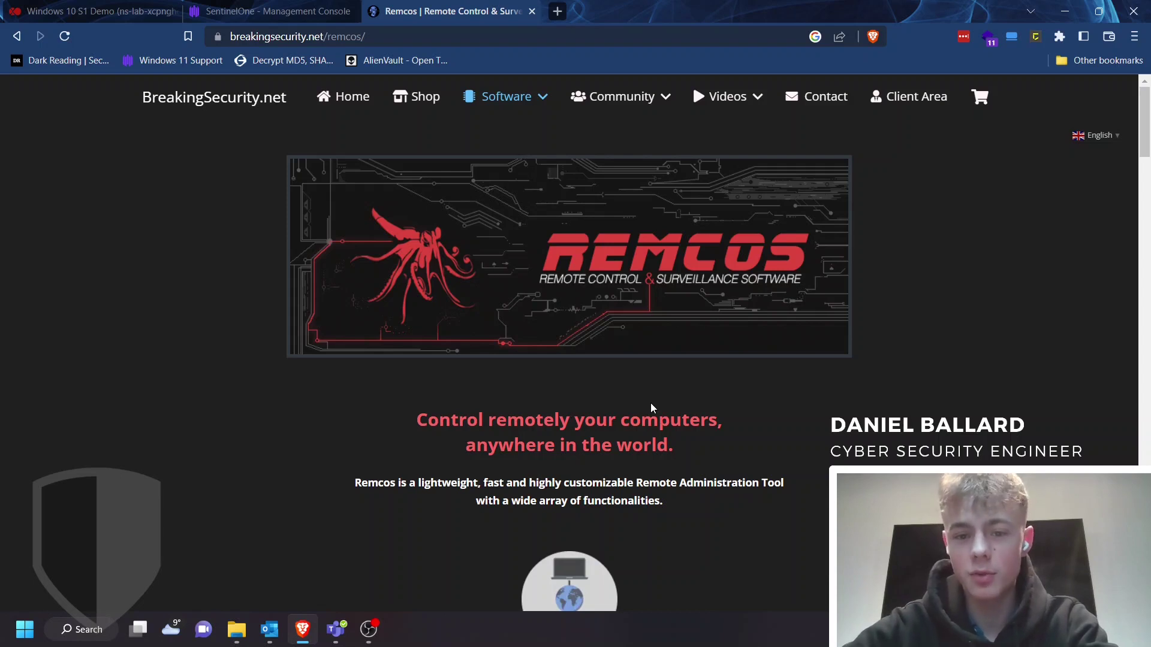
- Read through BreakingSecurity.net's Remcos Remote Administration Tool product page
scroll(653, 407, down, 12)
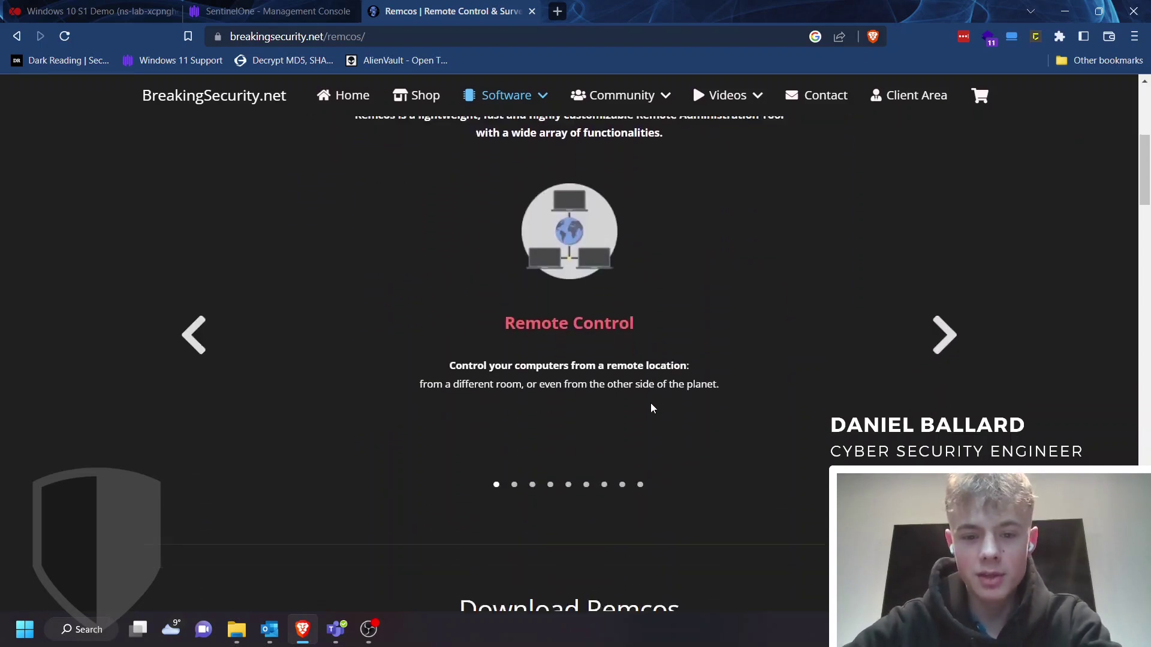
scroll(652, 408, down, 2)
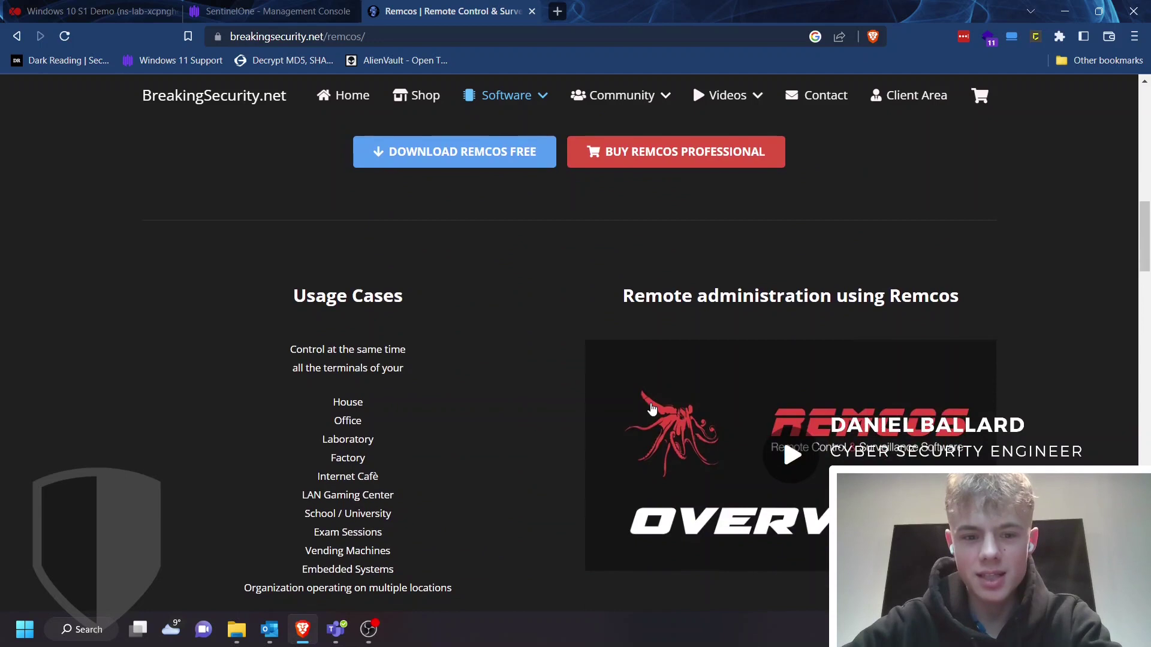
scroll(651, 407, down, 5)
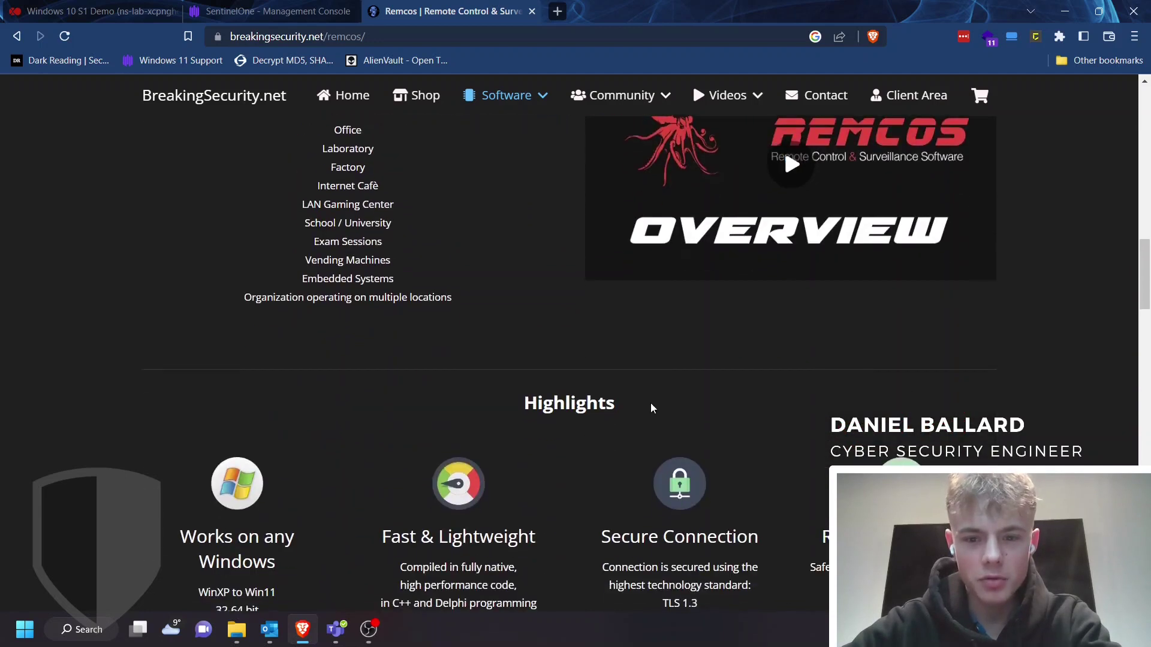
scroll(652, 407, down, 4)
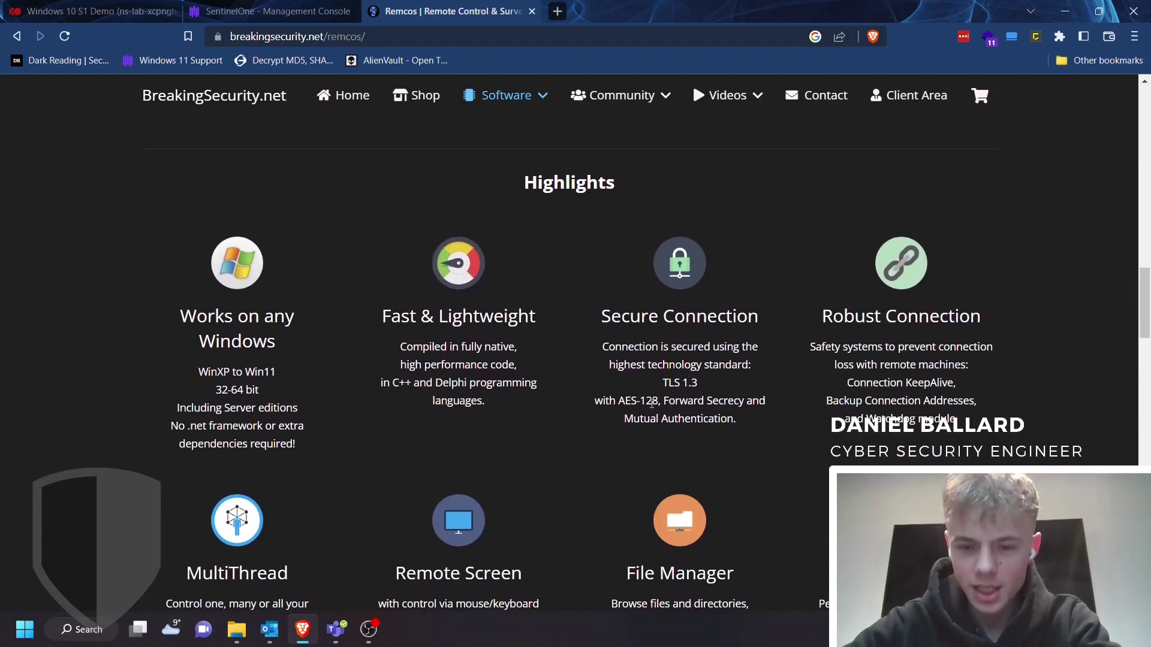
scroll(652, 405, down, 5)
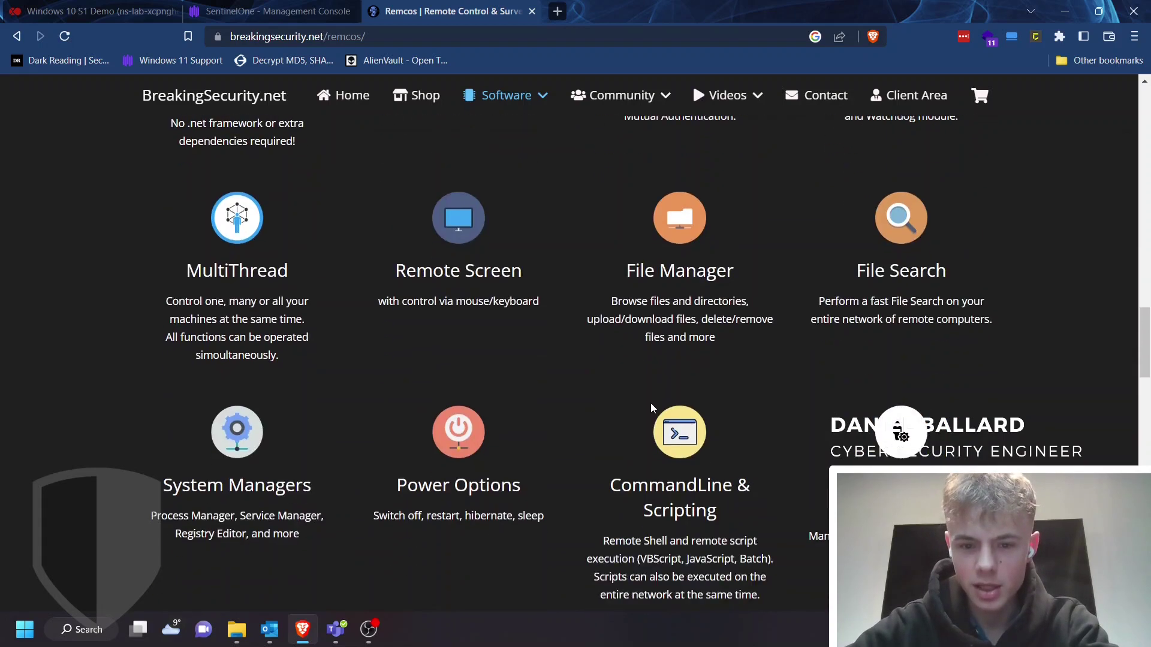
scroll(651, 407, down, 5)
scroll(651, 408, down, 4)
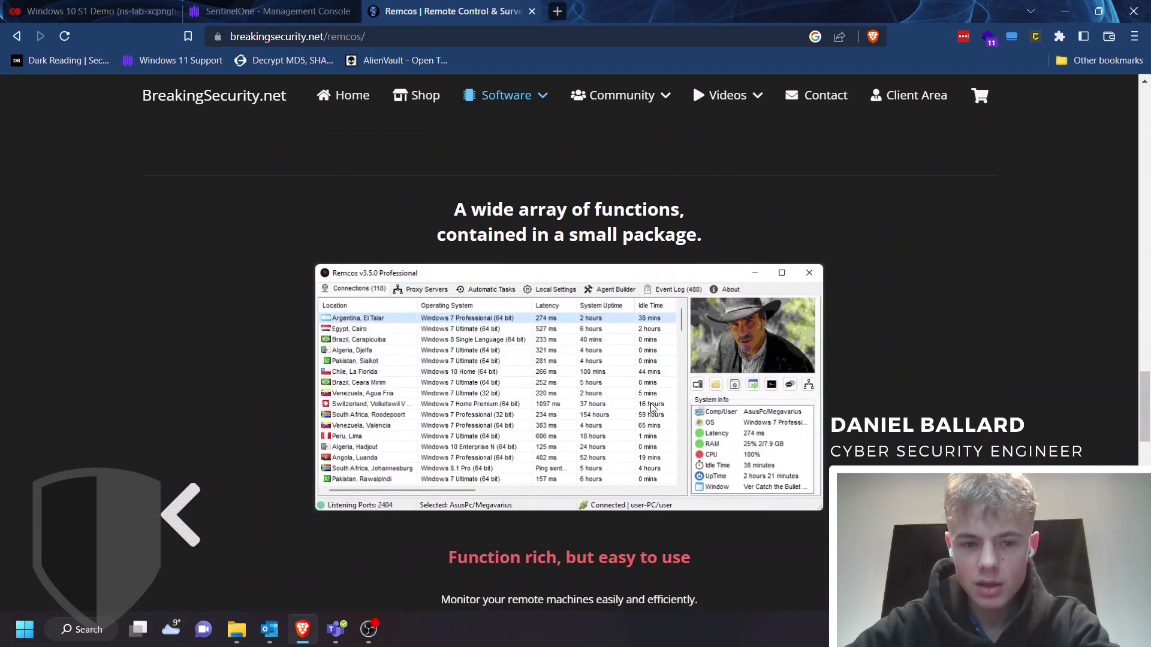
scroll(653, 407, down, 1)
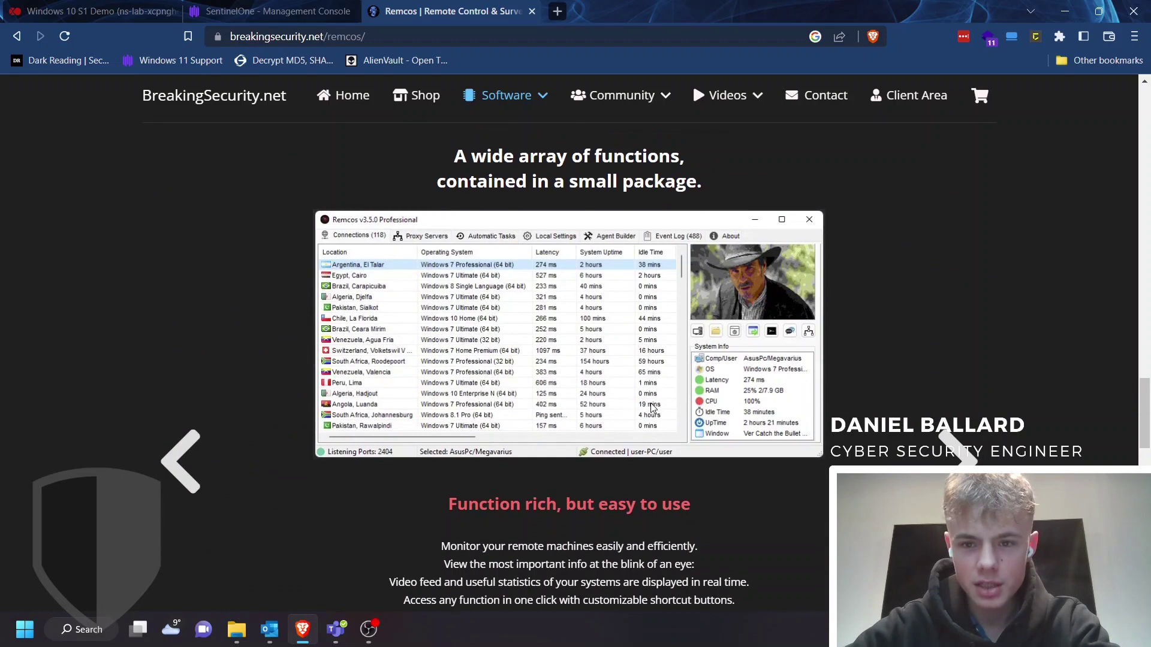
scroll(651, 407, up, 20)
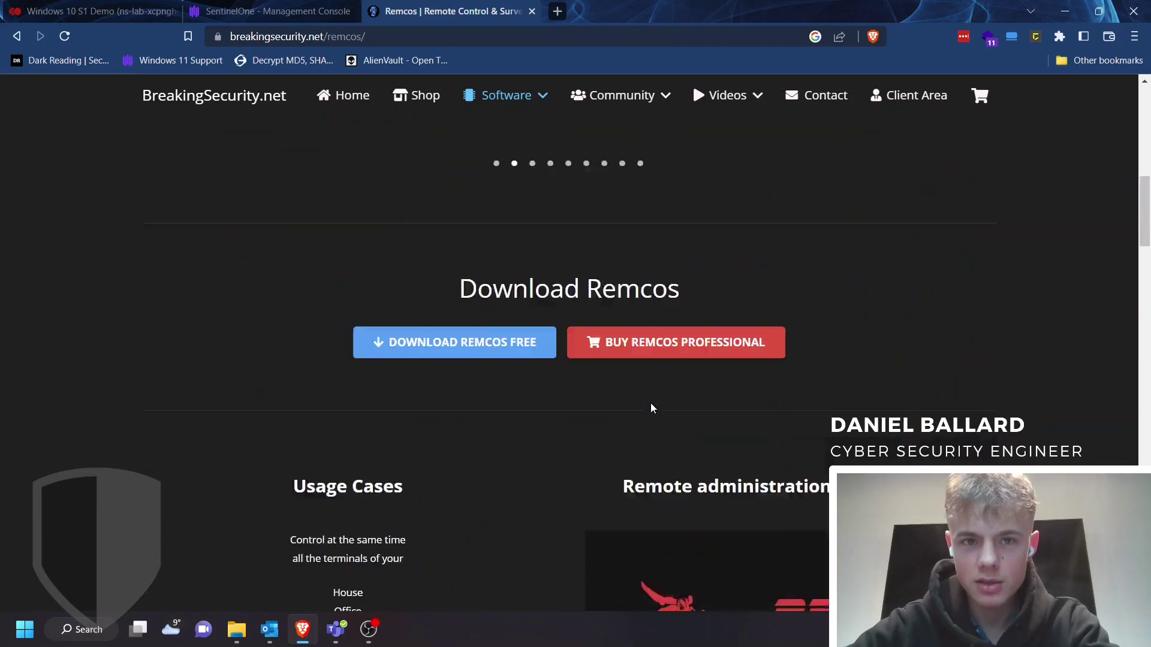
- Return to the 'Remcos rat' Google results and scan the Fortinet, Trend Micro, NHS and Malpedia write-ups
click(17, 37)
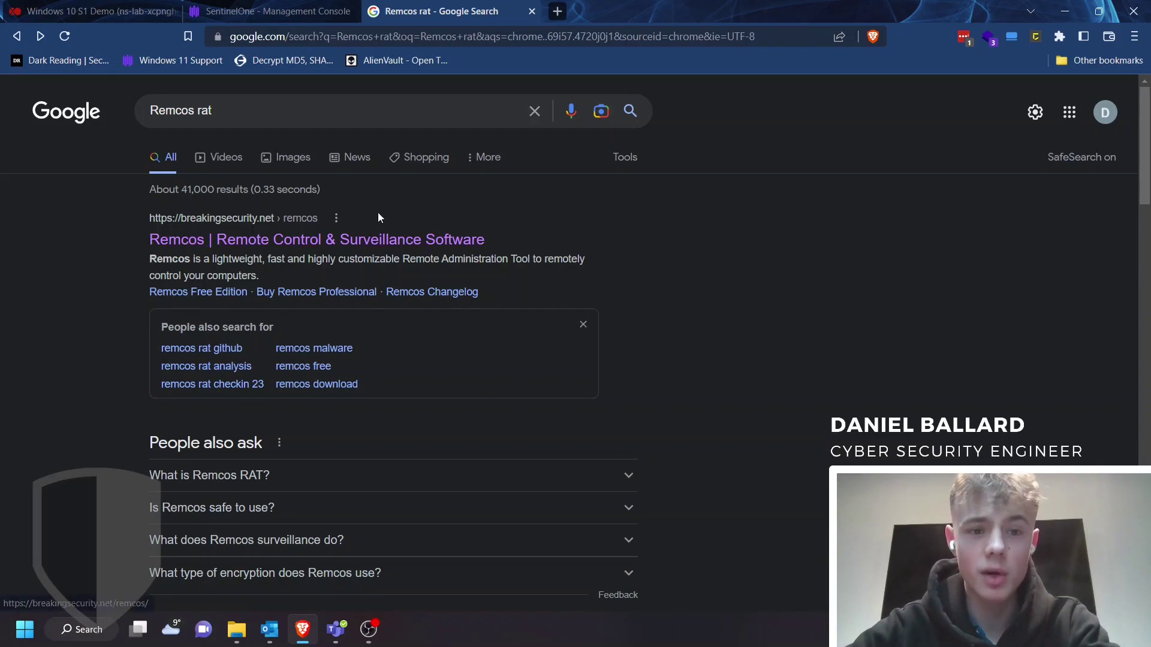
scroll(103, 393, down, 1)
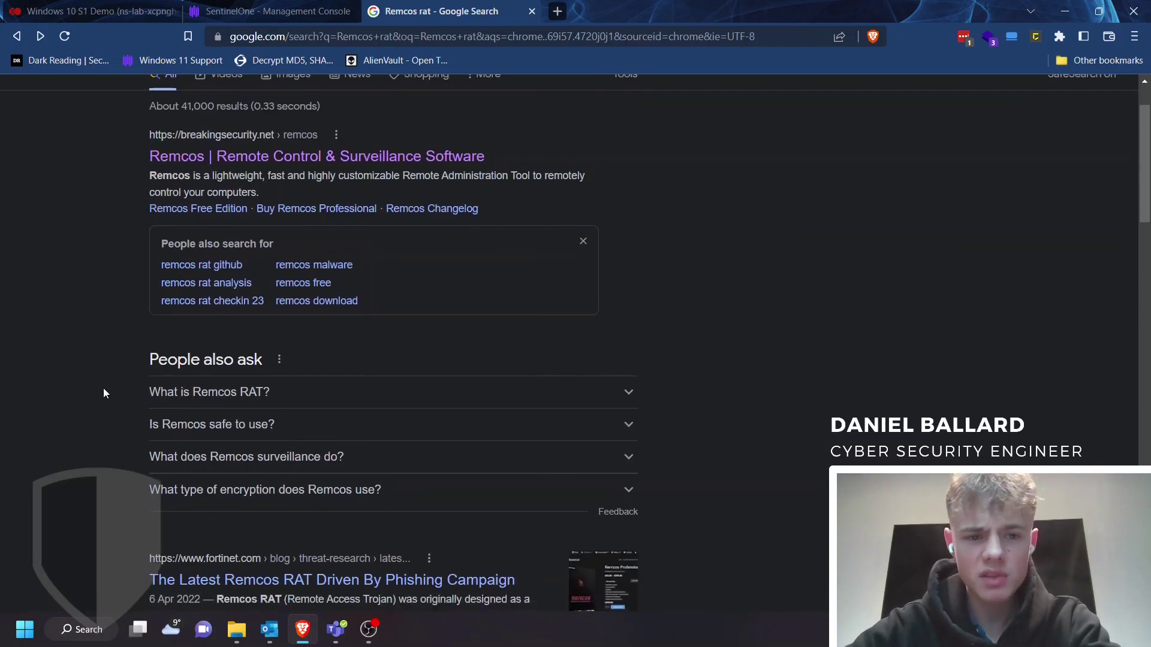
scroll(103, 393, down, 5)
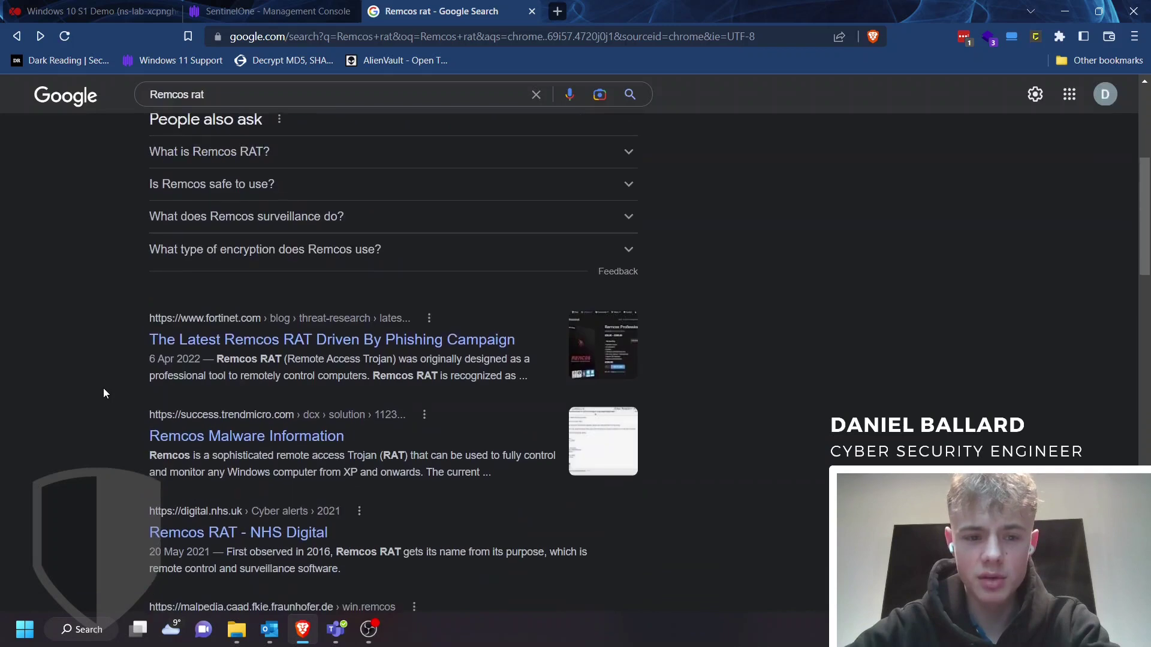
scroll(103, 394, down, 1)
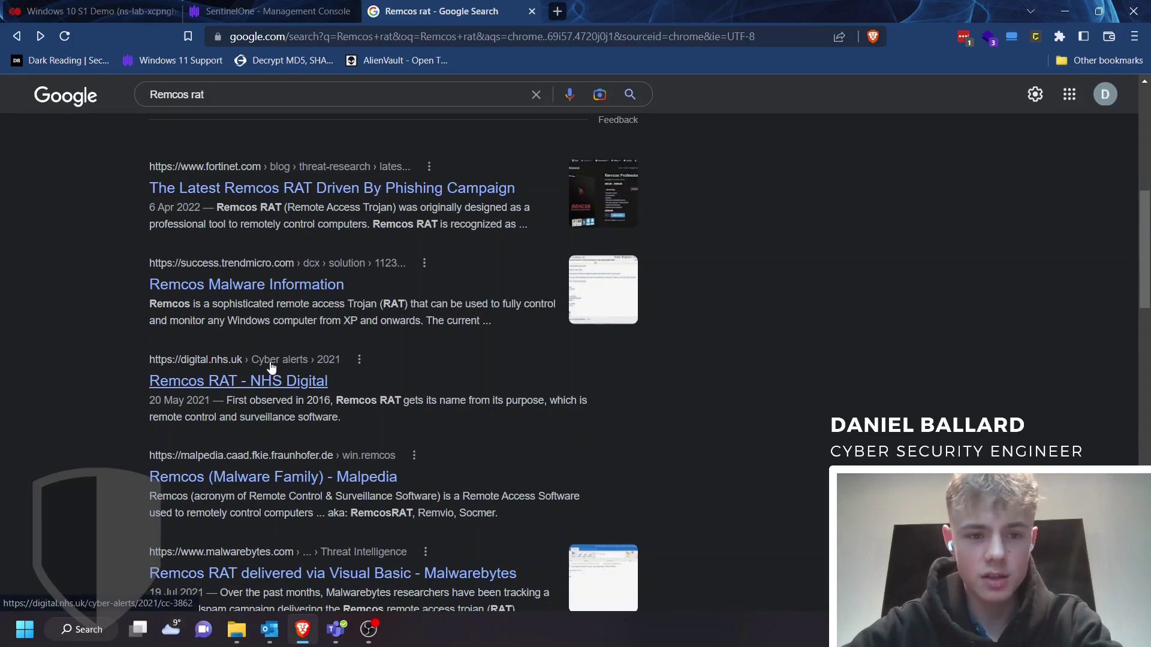
- In the VM, download the RemcosRAT sample ZIP from MalwareBazaar and open it
click(78, 11)
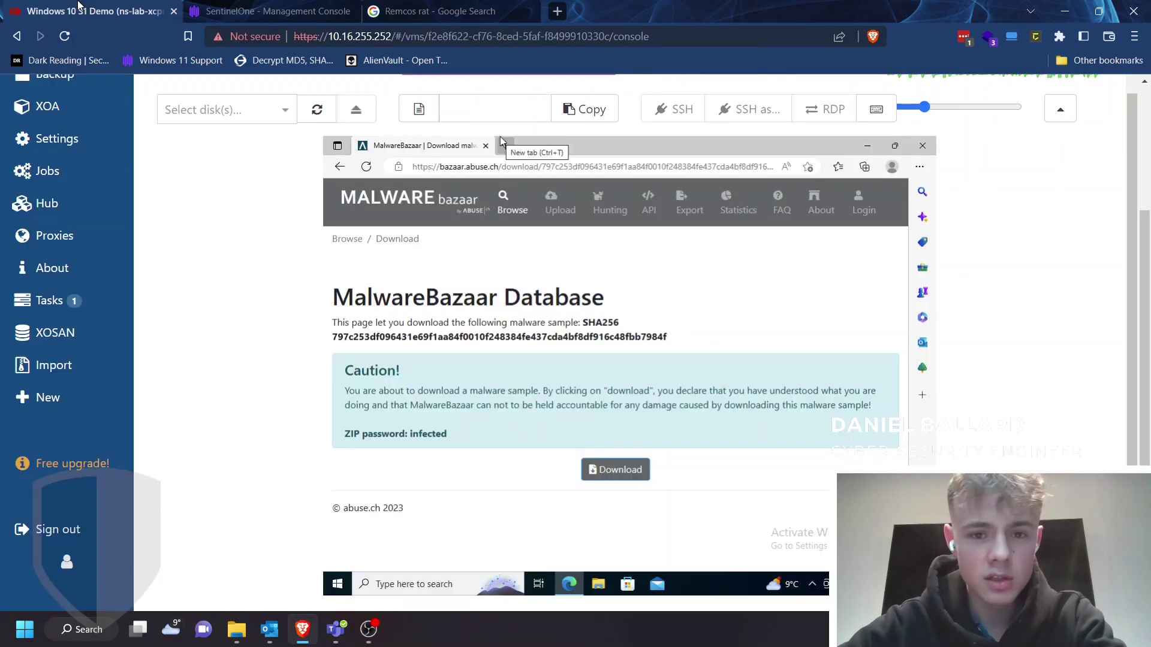
click(602, 470)
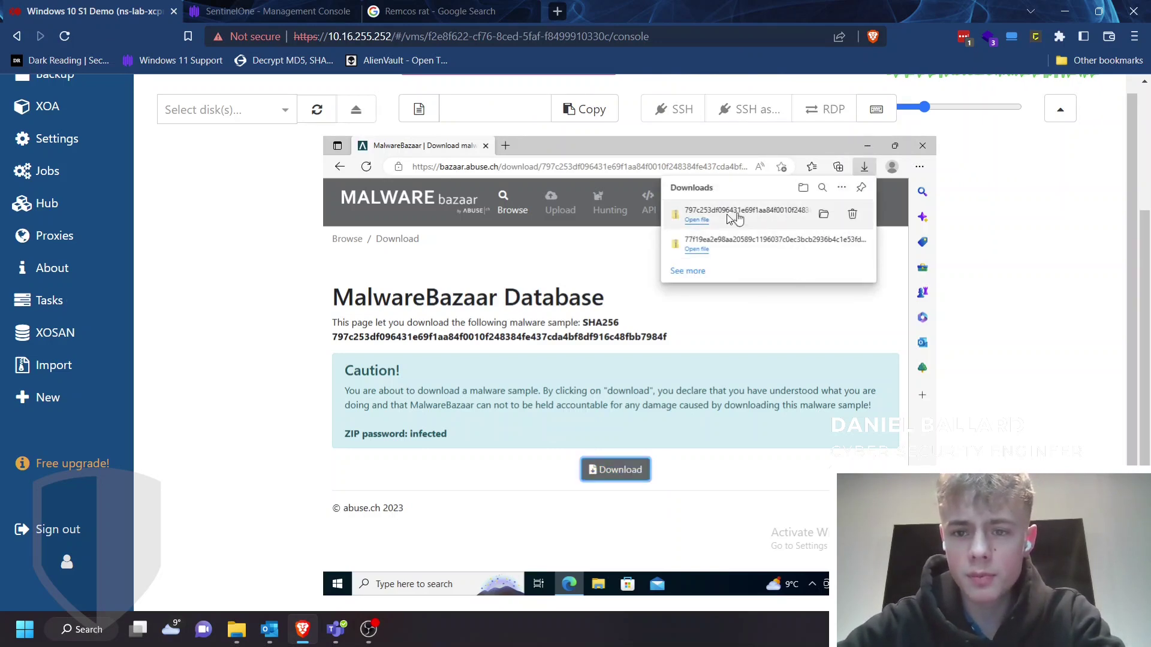
click(697, 220)
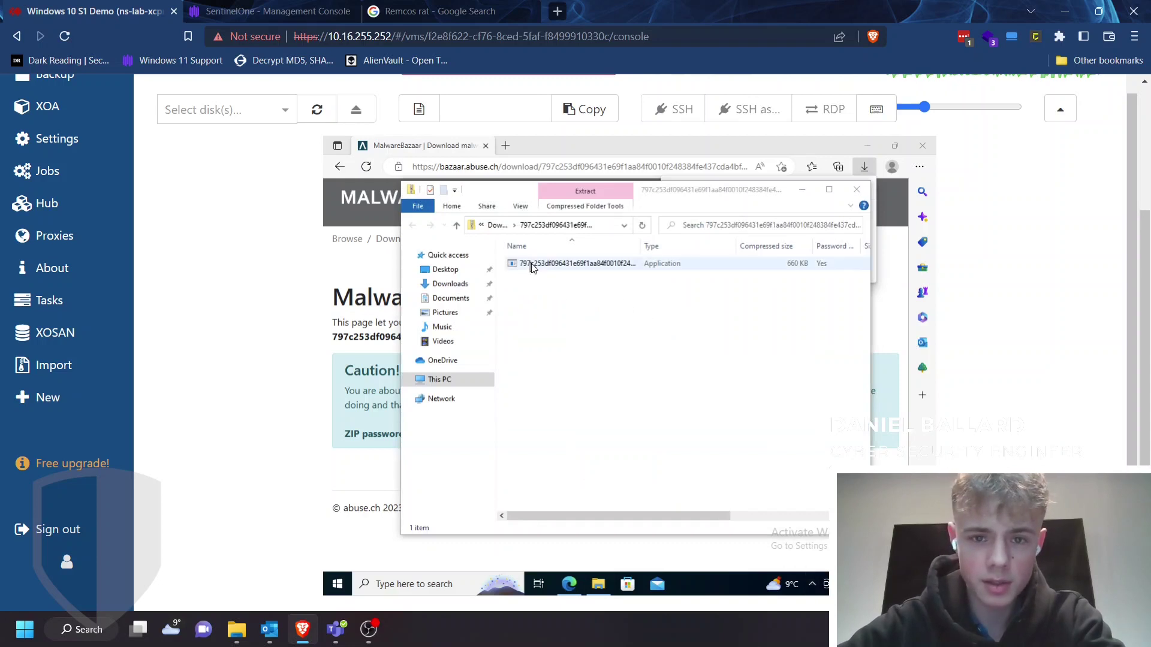
- Launch 7-Zip File Manager via Windows search and open the sample ZIP from Downloads
click(438, 584)
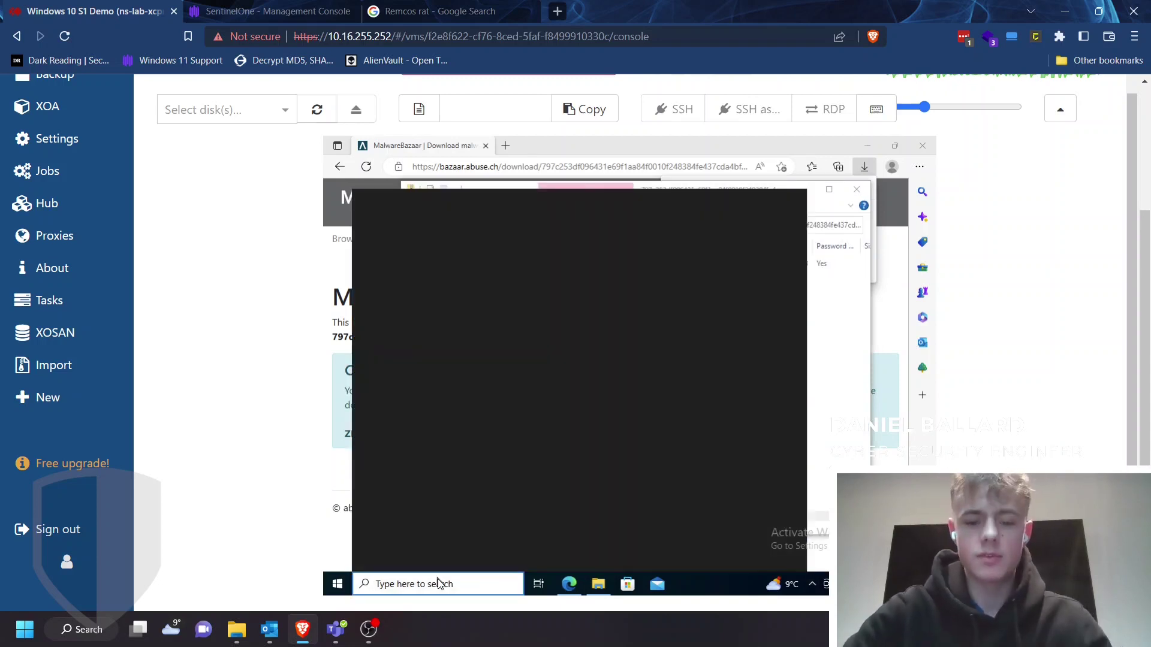
text(7zip)
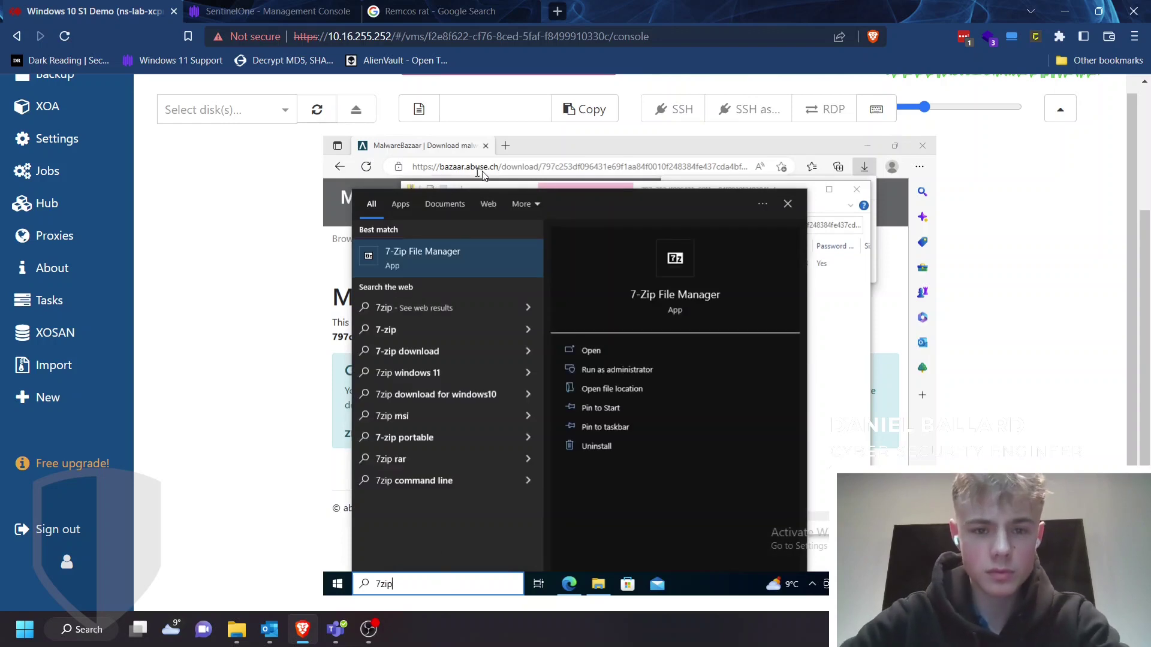
click(439, 259)
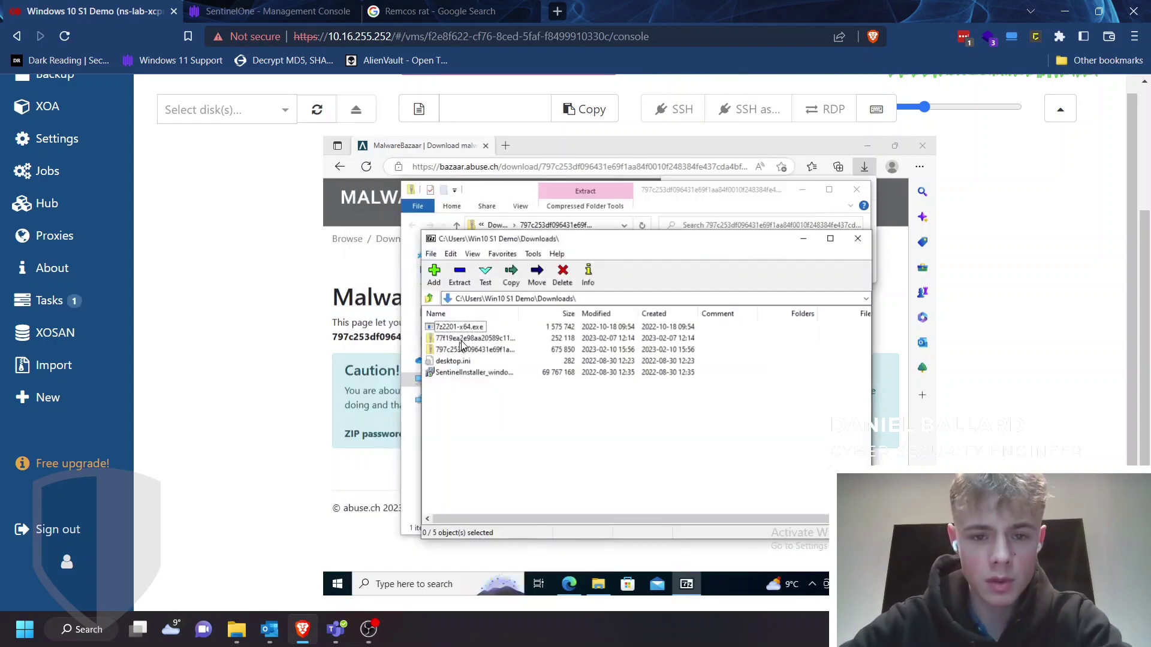
double_click(471, 350)
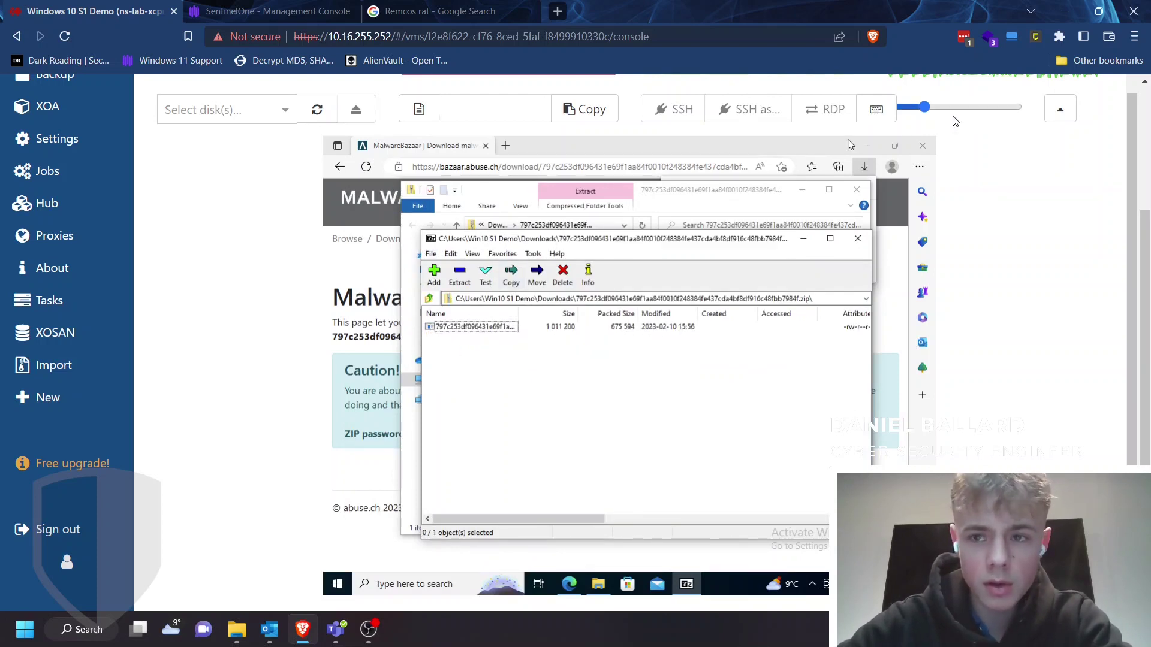
- Extract the sample onto the VM desktop, entering the archive password
click(869, 148)
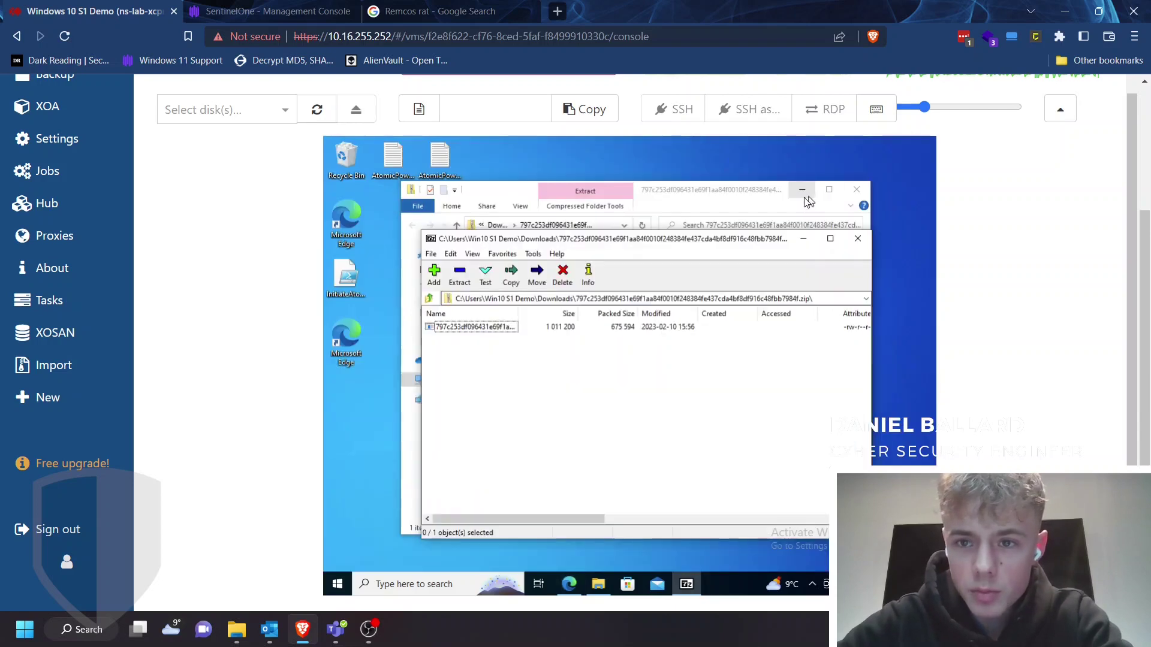
click(803, 190)
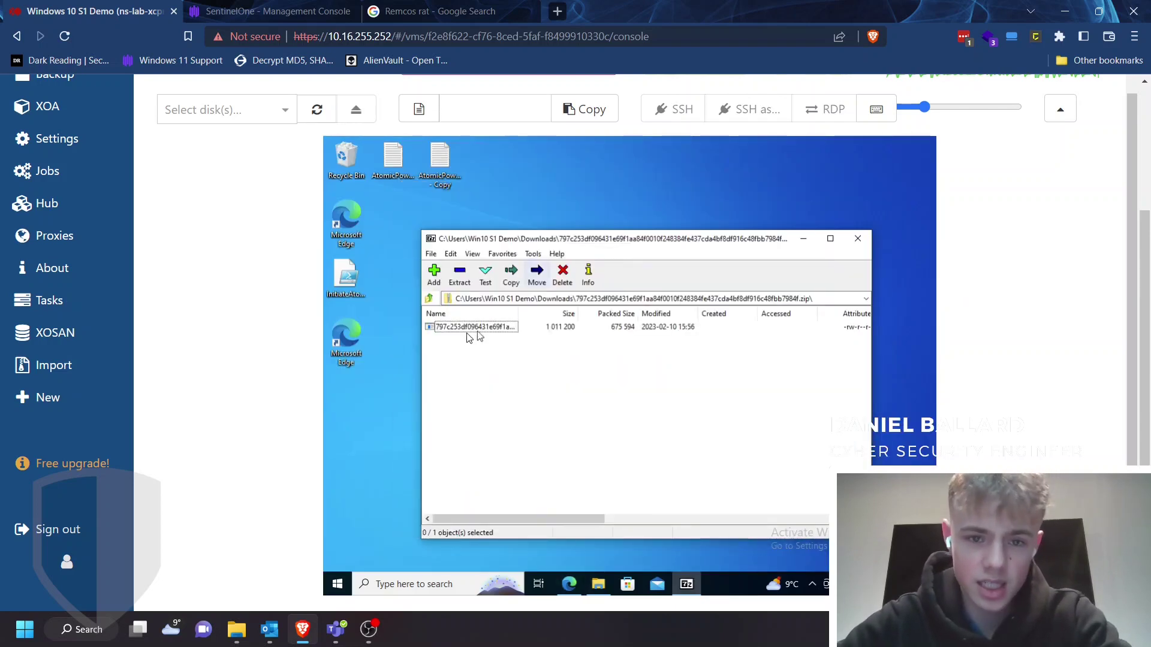
click(466, 326)
drag(530, 172, 528, 171)
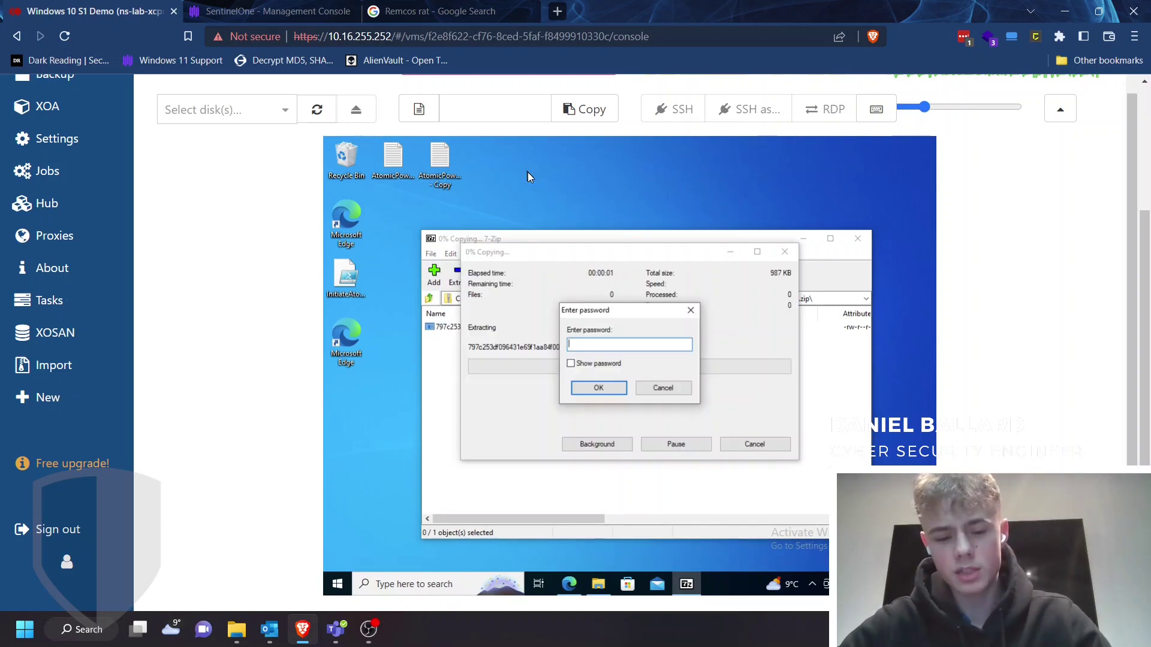
text(infec)
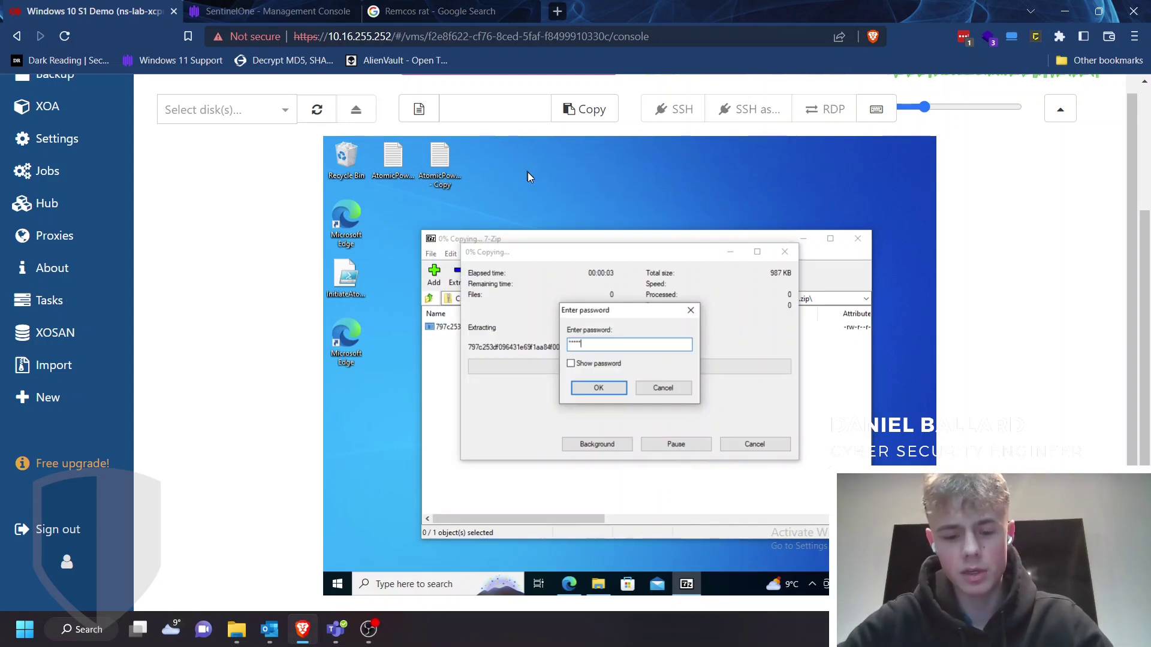
text(ted)
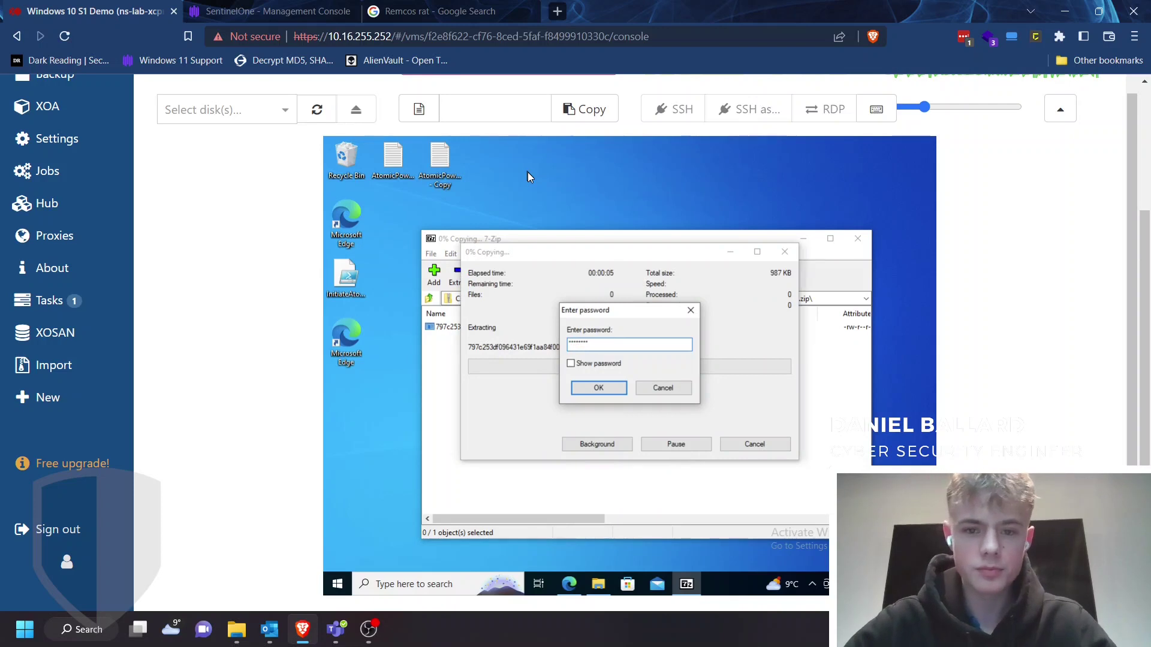
key(Return)
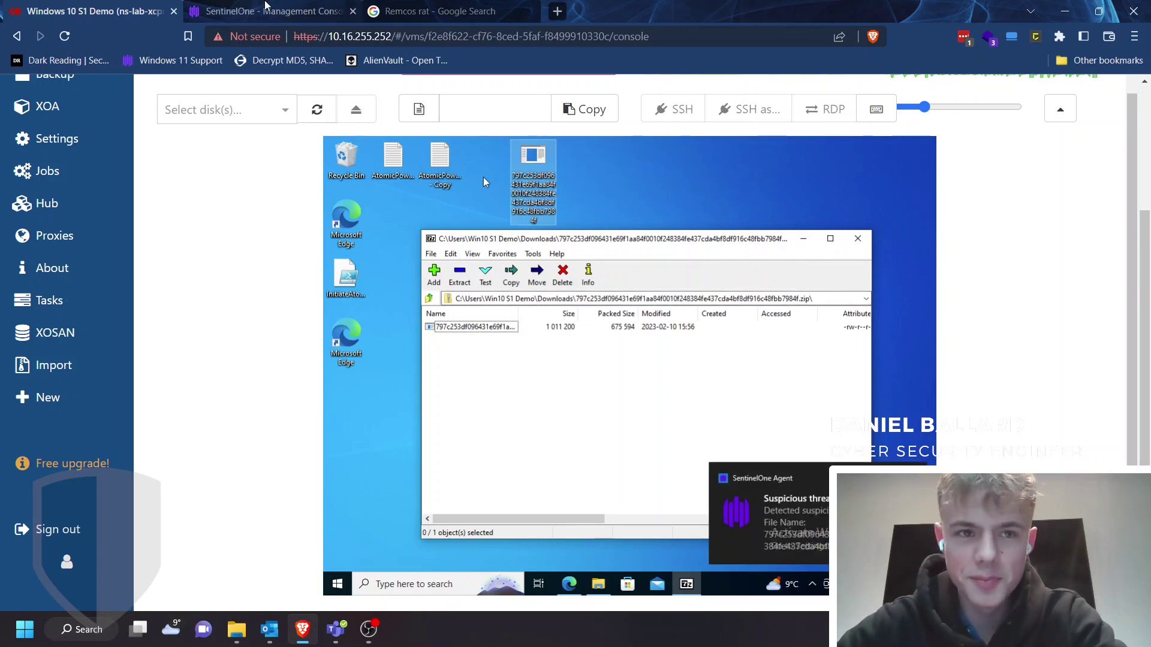
click(265, 8)
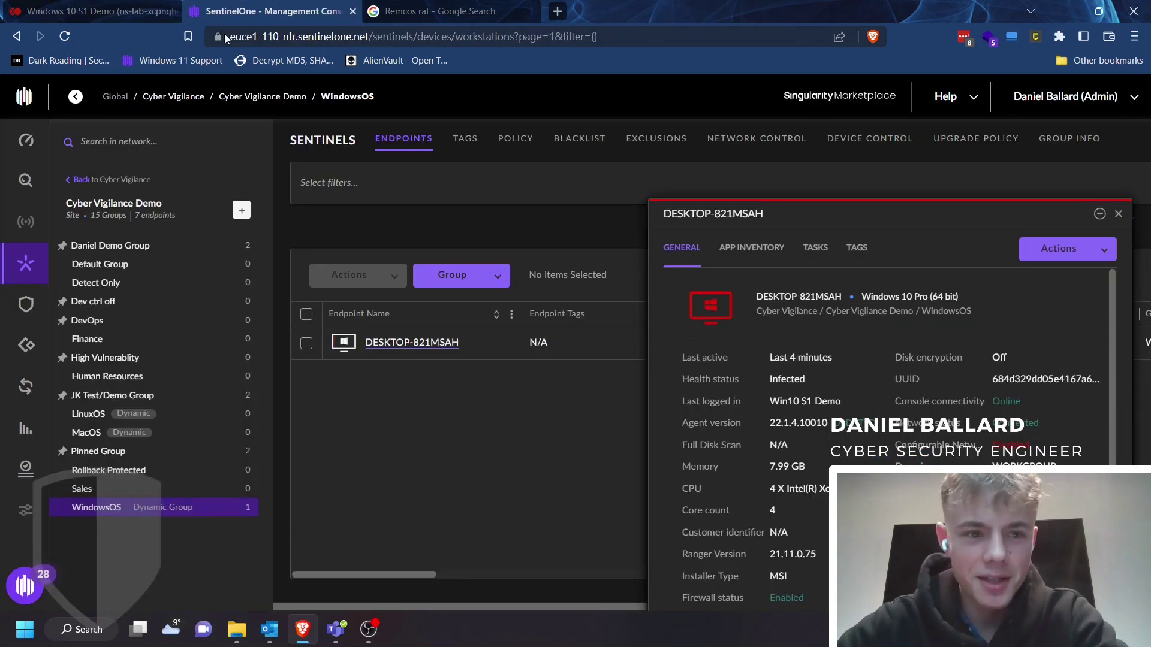
- Expand the malicious threat on DESKTOP-821MSAH in Incidents and open its threat details in a new tab
click(27, 306)
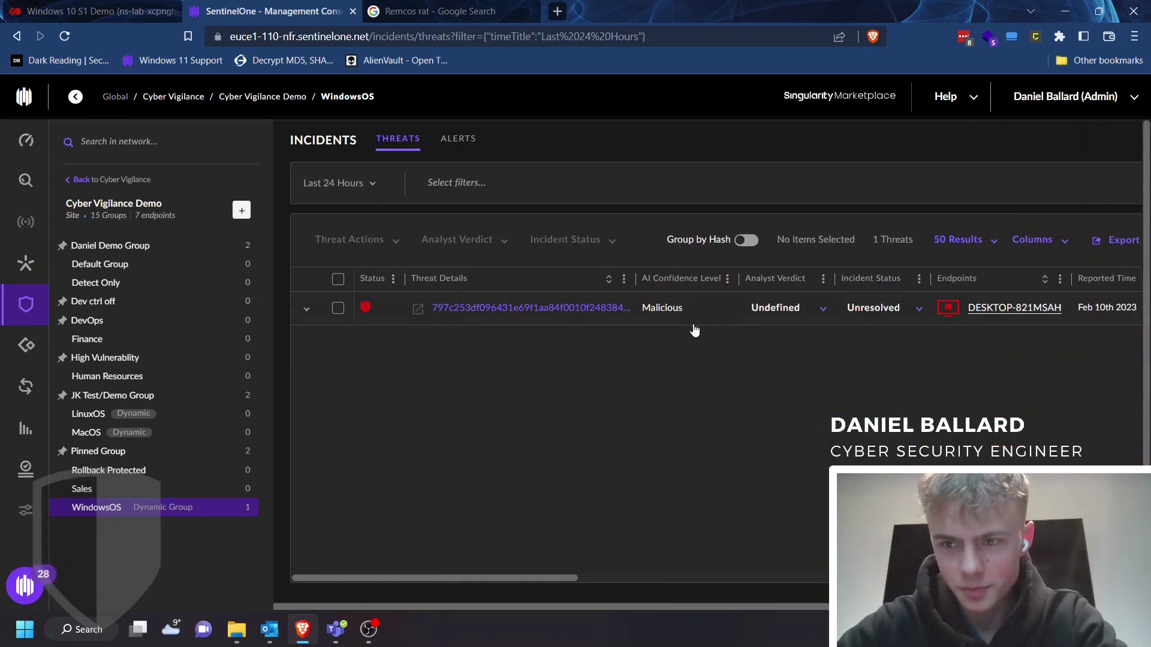
click(694, 318)
scroll(657, 378, down, 1)
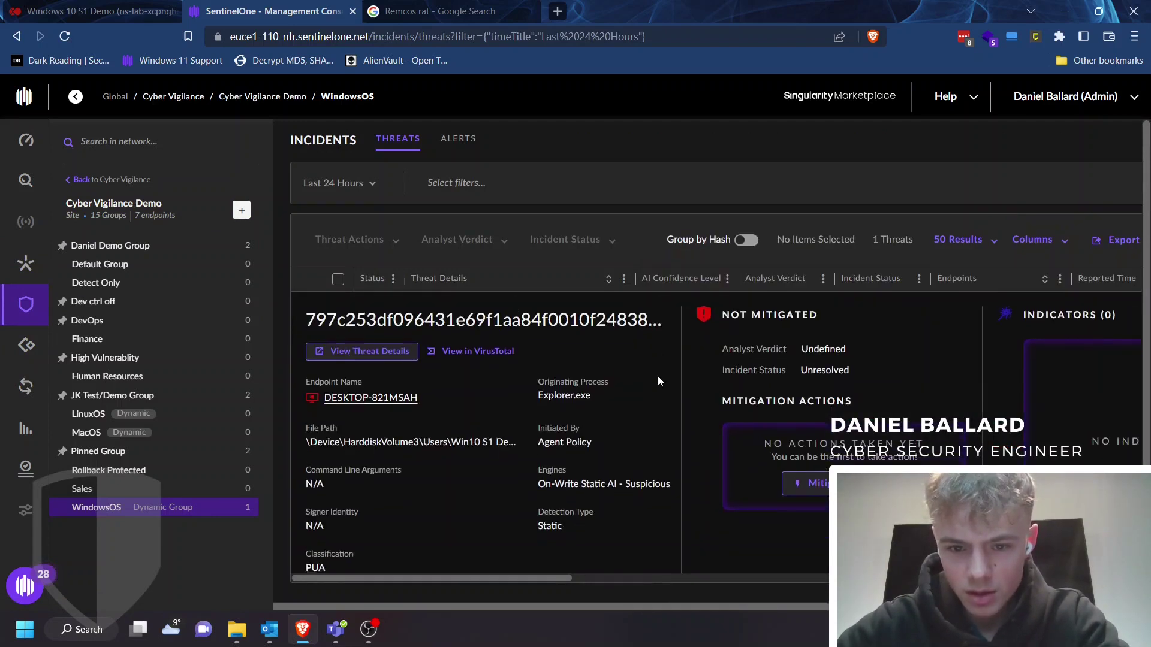
scroll(657, 381, down, 1)
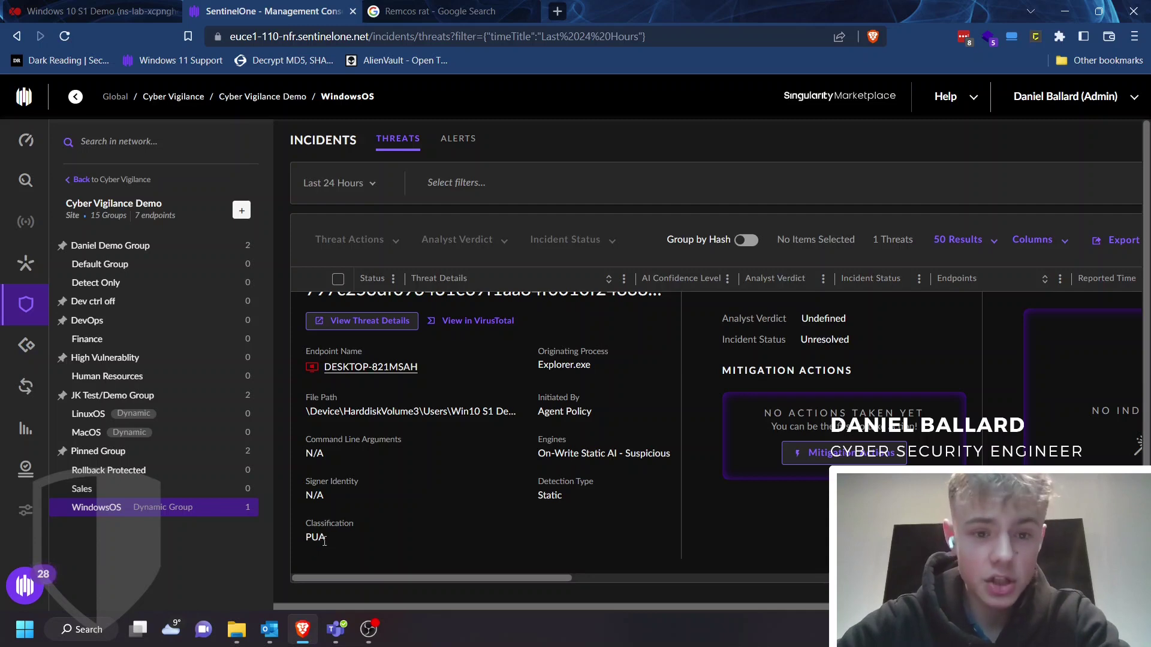
click(419, 563)
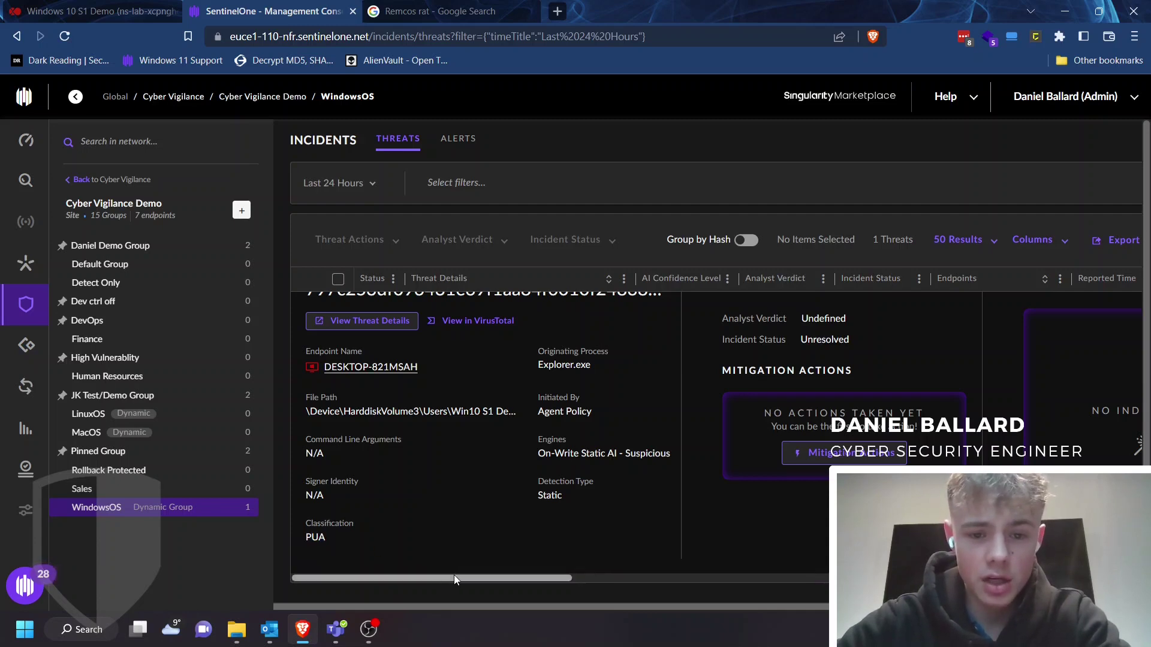
drag(506, 575, 391, 542)
scroll(480, 380, up, 1)
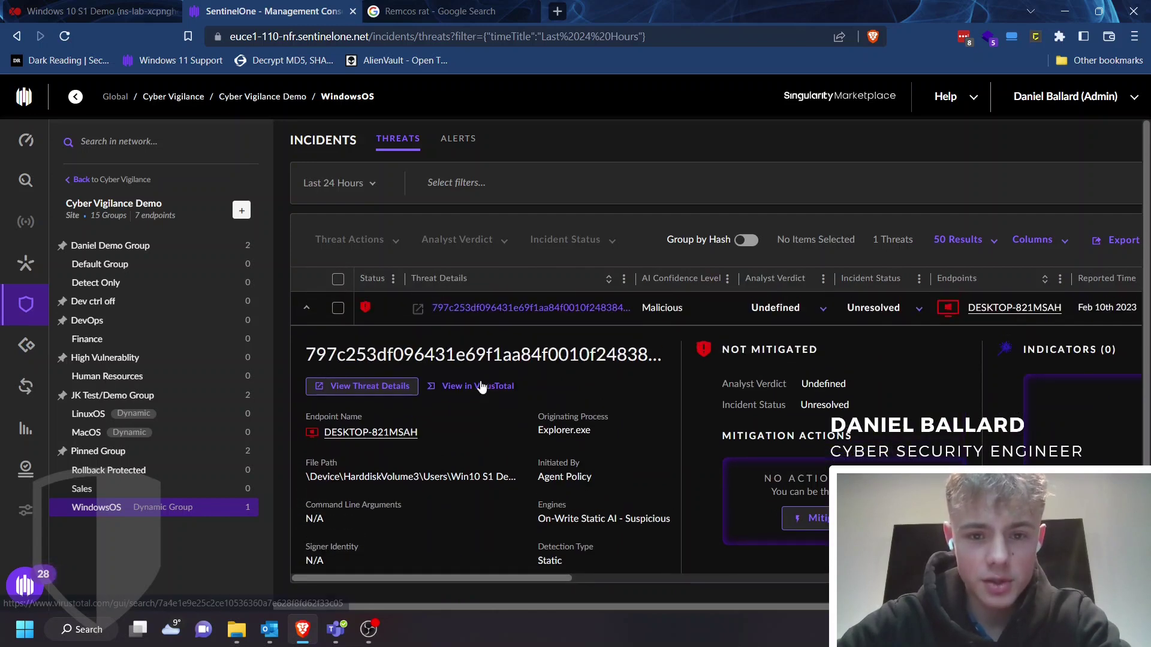
click(385, 391)
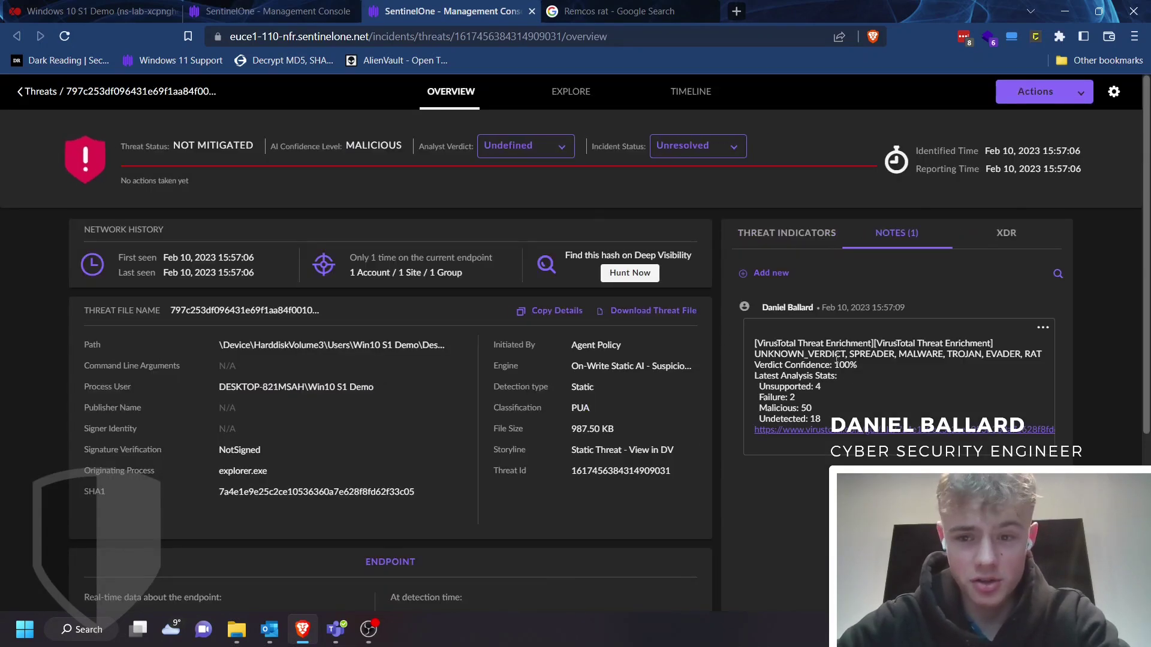
click(252, 12)
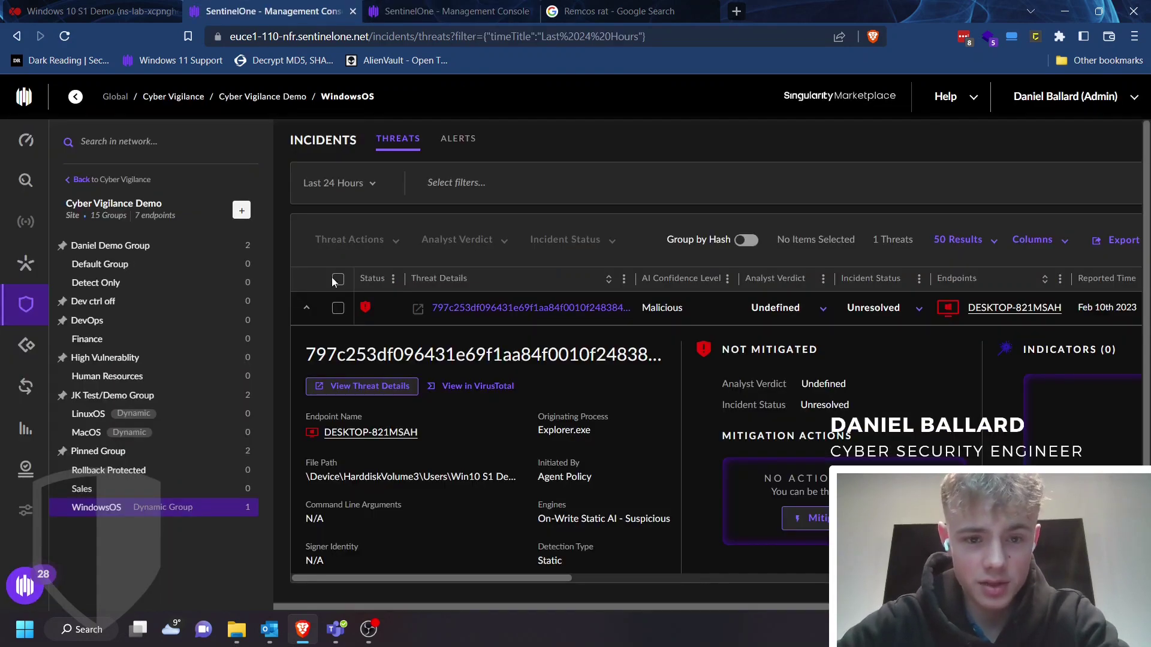
- Check the threat hash on VirusTotal (50/68 detections) and read the community comments naming Remcos
click(457, 387)
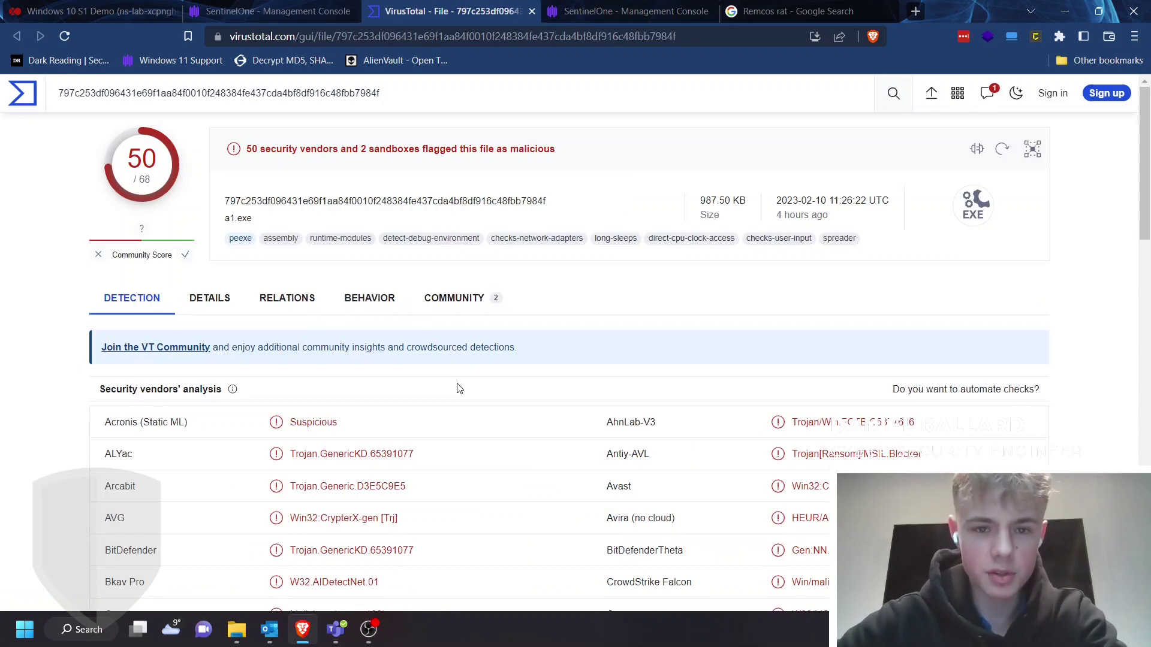
scroll(457, 388, down, 1)
click(451, 282)
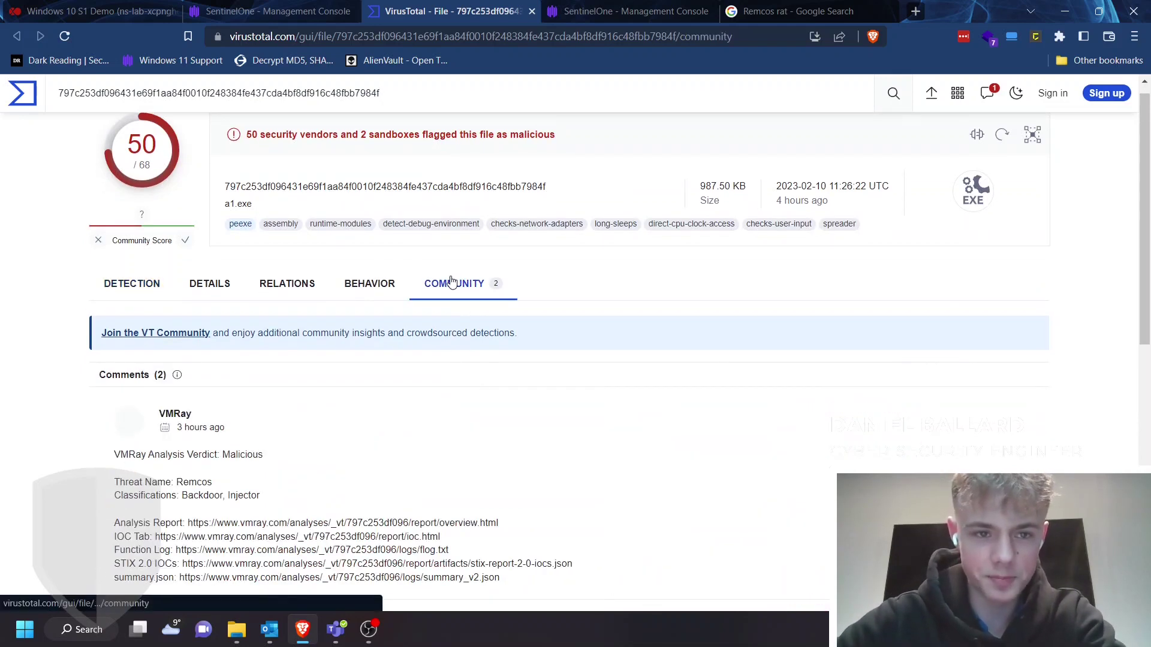
scroll(42, 355, down, 3)
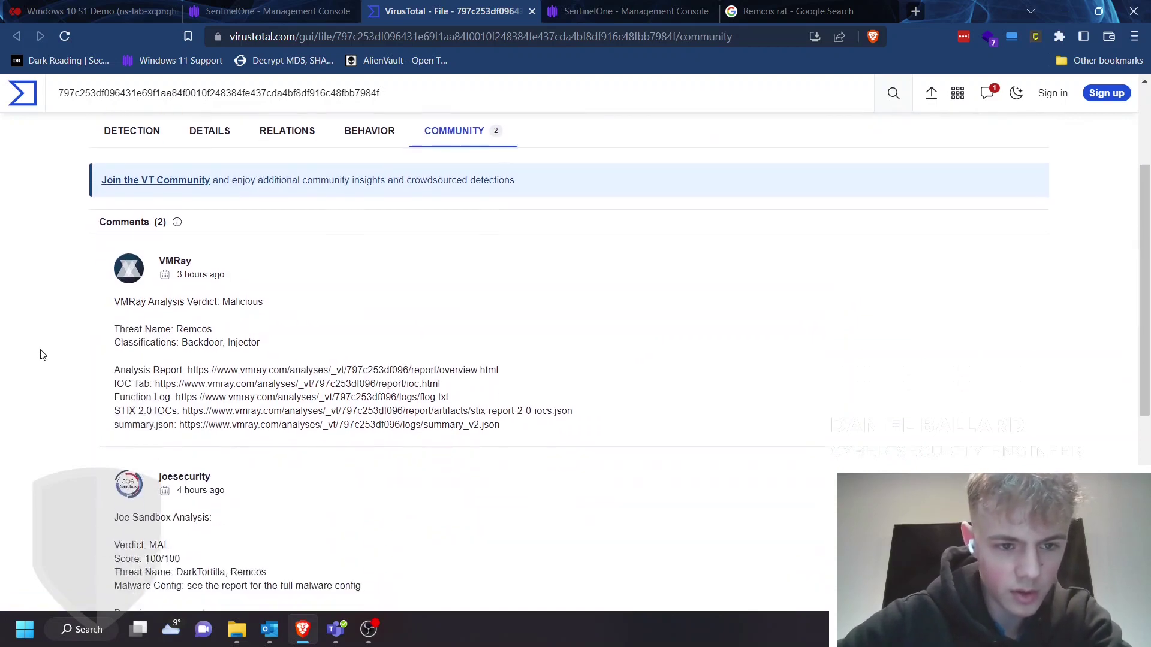
scroll(42, 355, down, 2)
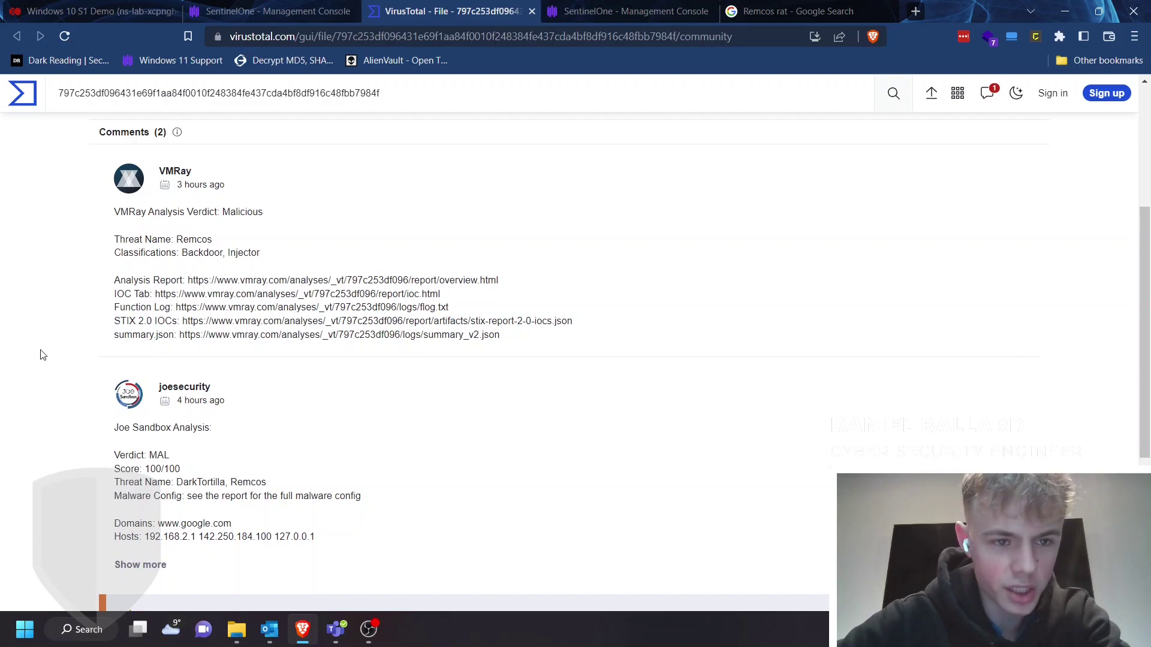
scroll(42, 355, up, 4)
click(114, 309)
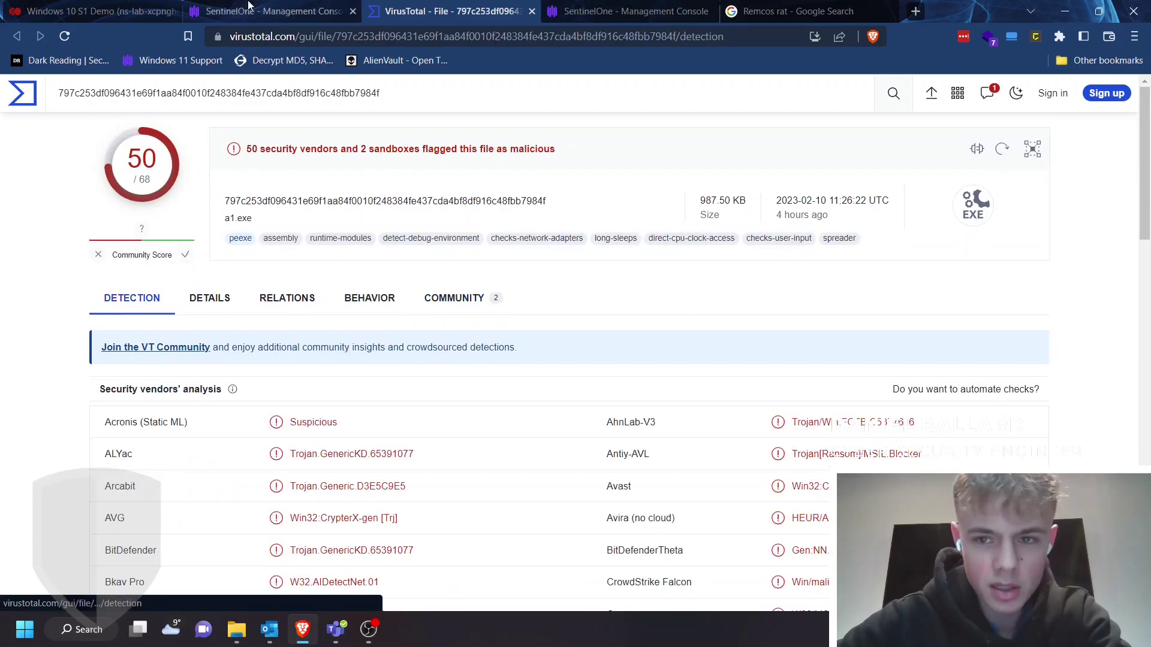
click(150, 11)
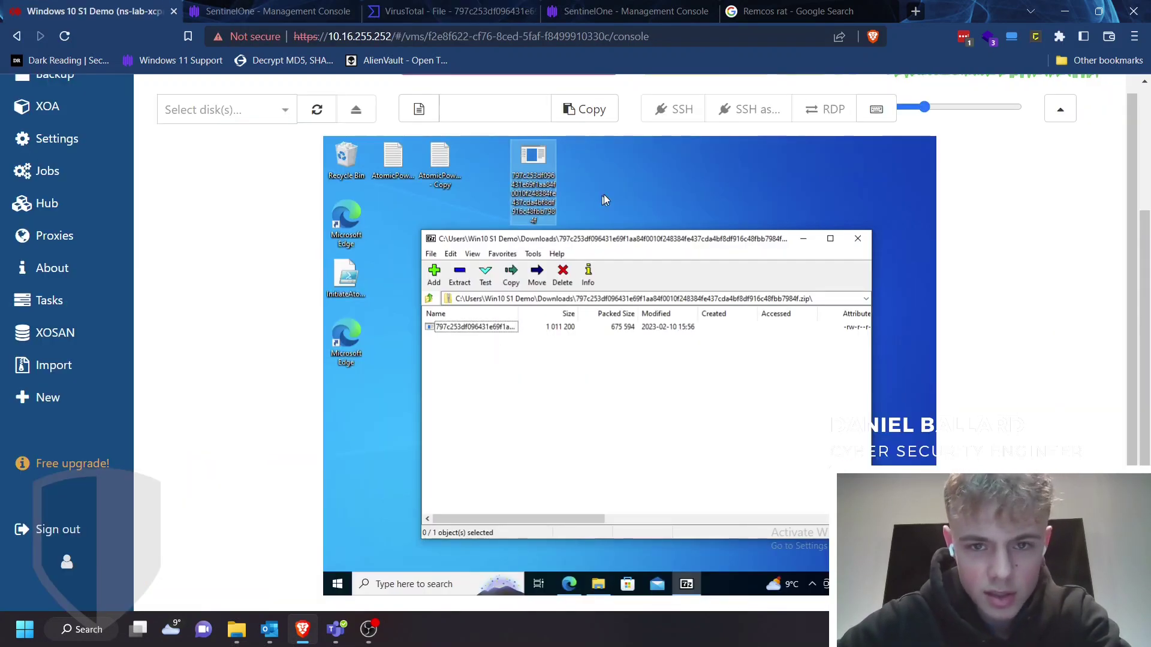
- Select the extracted file on the VM desktop, then view SentinelOne's threats list showing two threats
click(540, 183)
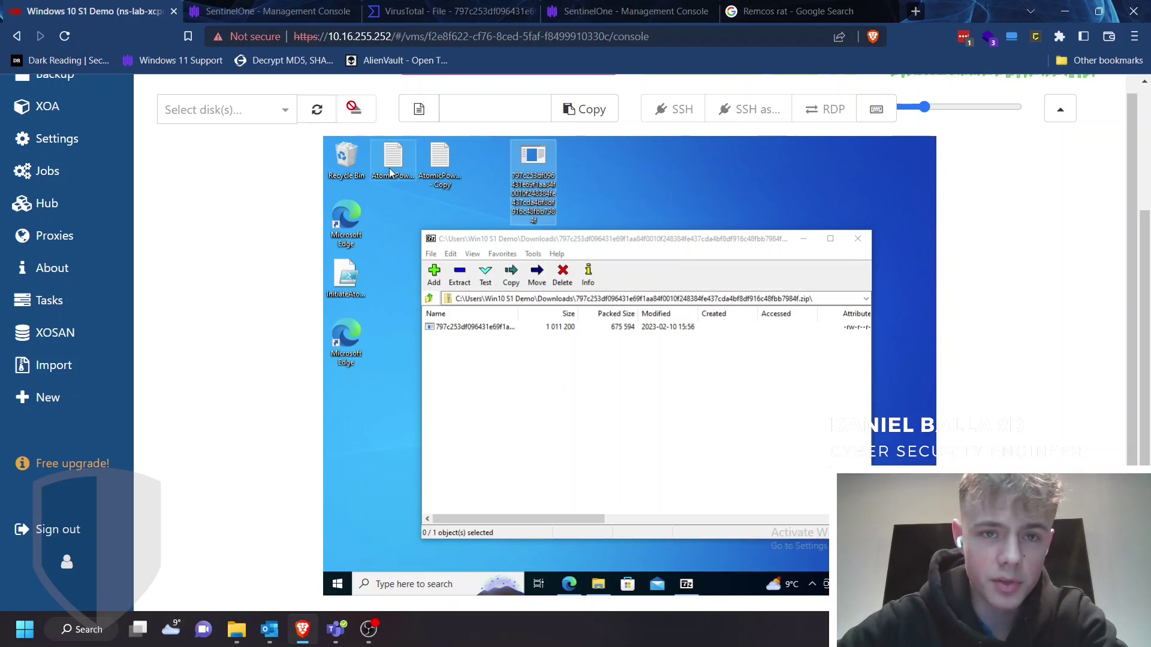
click(284, 12)
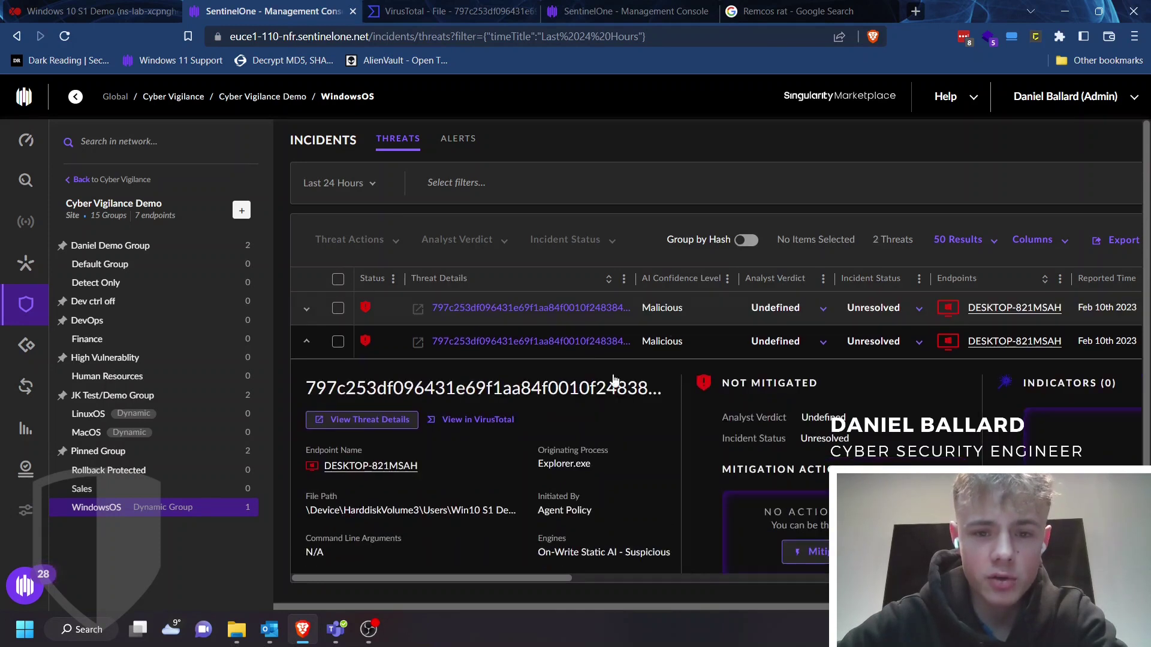
- Expand the DESKTOP-821MSAH threat row, review its details, and open View Threat Details in a new tab
click(395, 316)
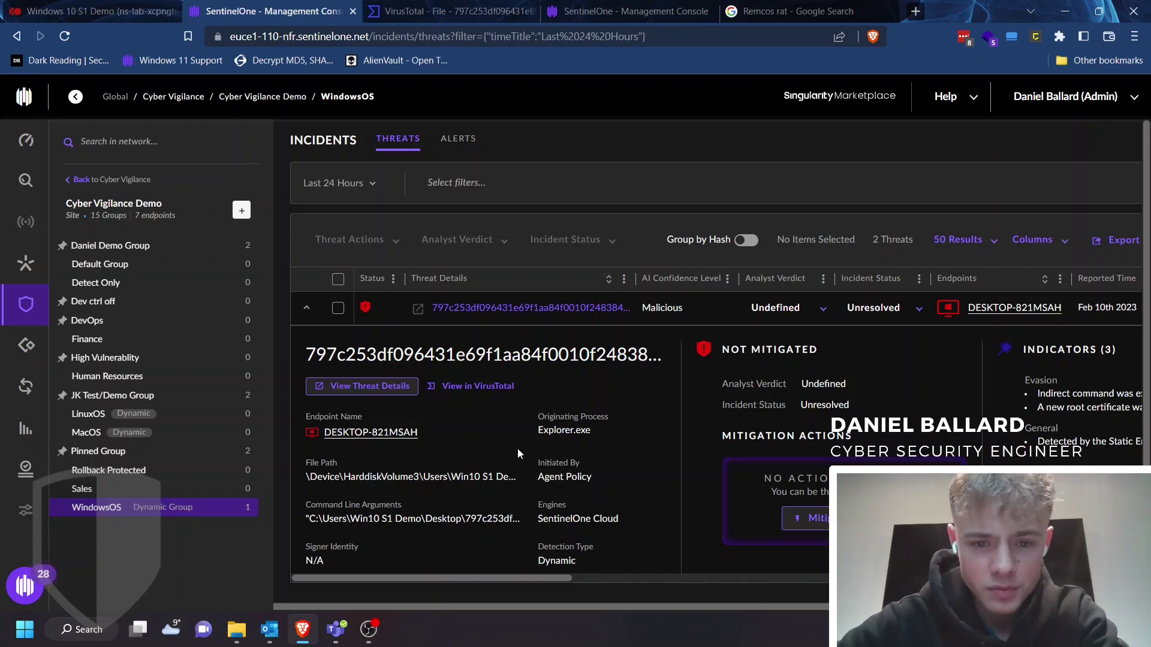
scroll(646, 431, down, 1)
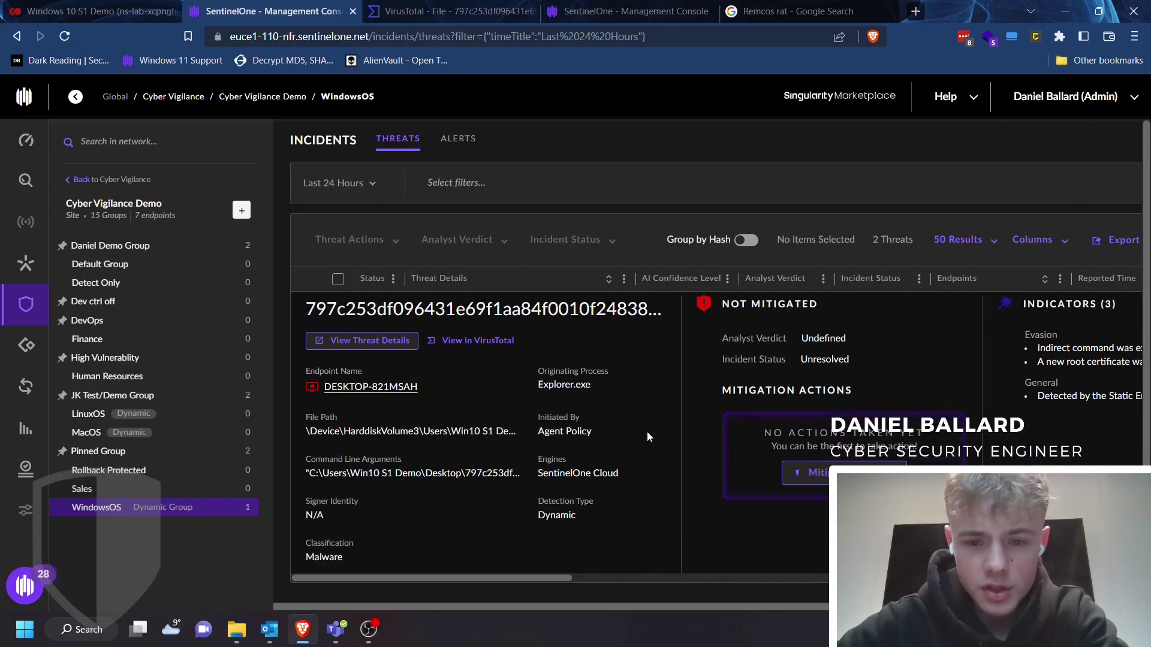
scroll(646, 431, up, 1)
scroll(646, 432, right, 5)
scroll(648, 431, right, 10)
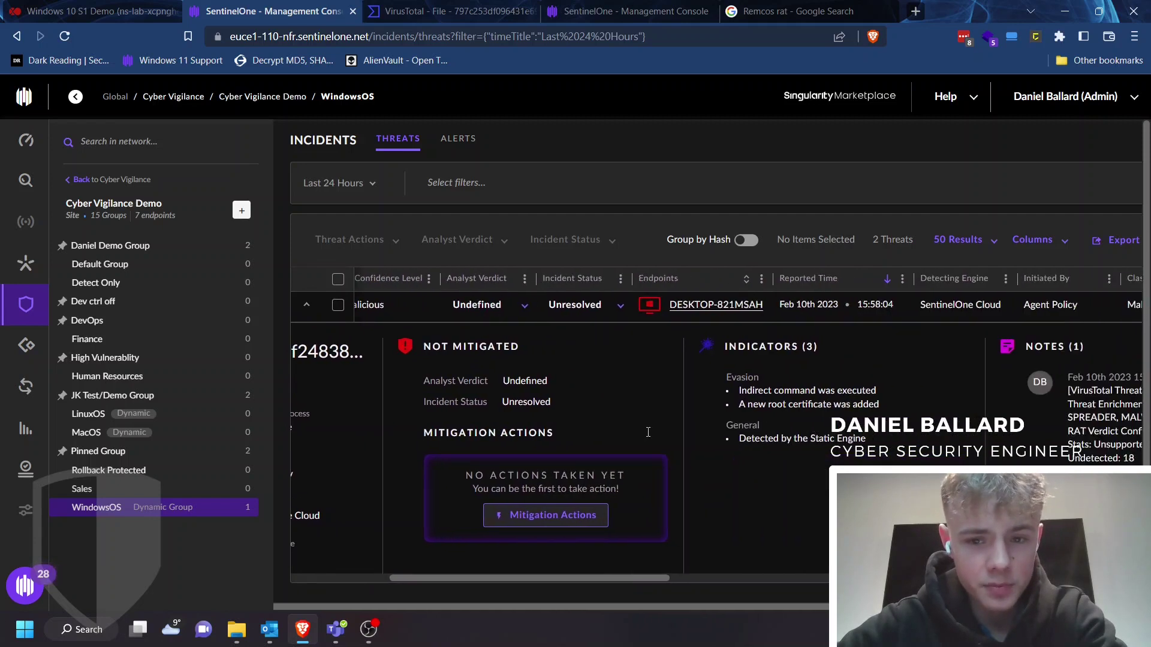
scroll(647, 432, left, 15)
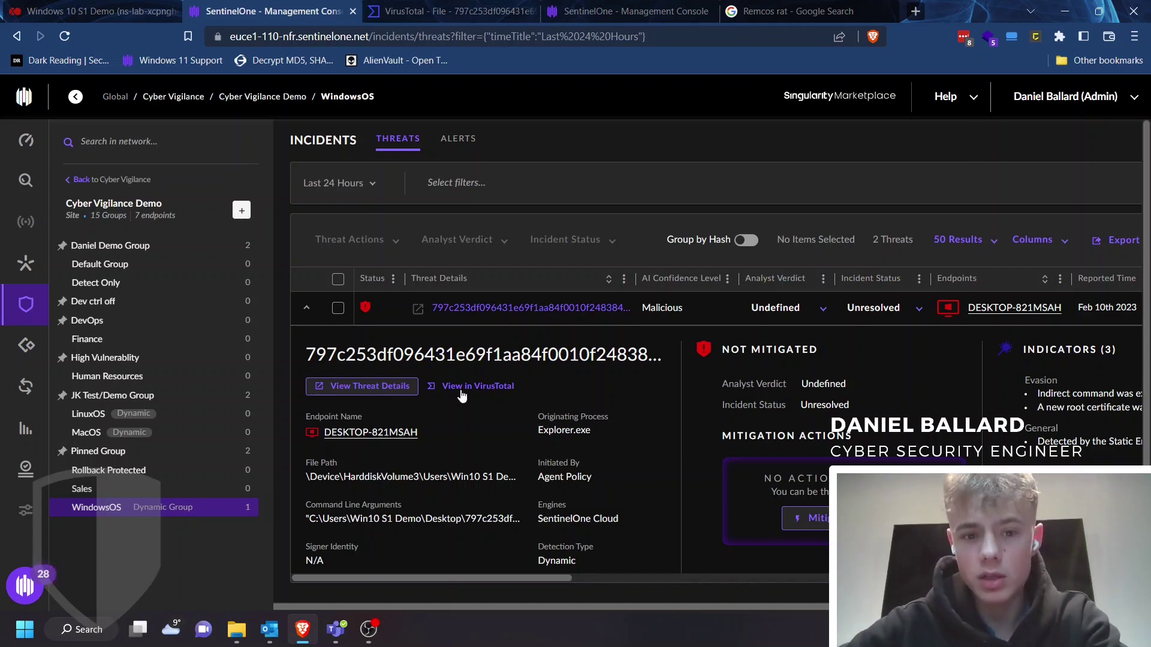
click(342, 390)
- In the threat's Explore view, filter events to Network Actions, showing the 172.217.169.36:443 connection
click(343, 389)
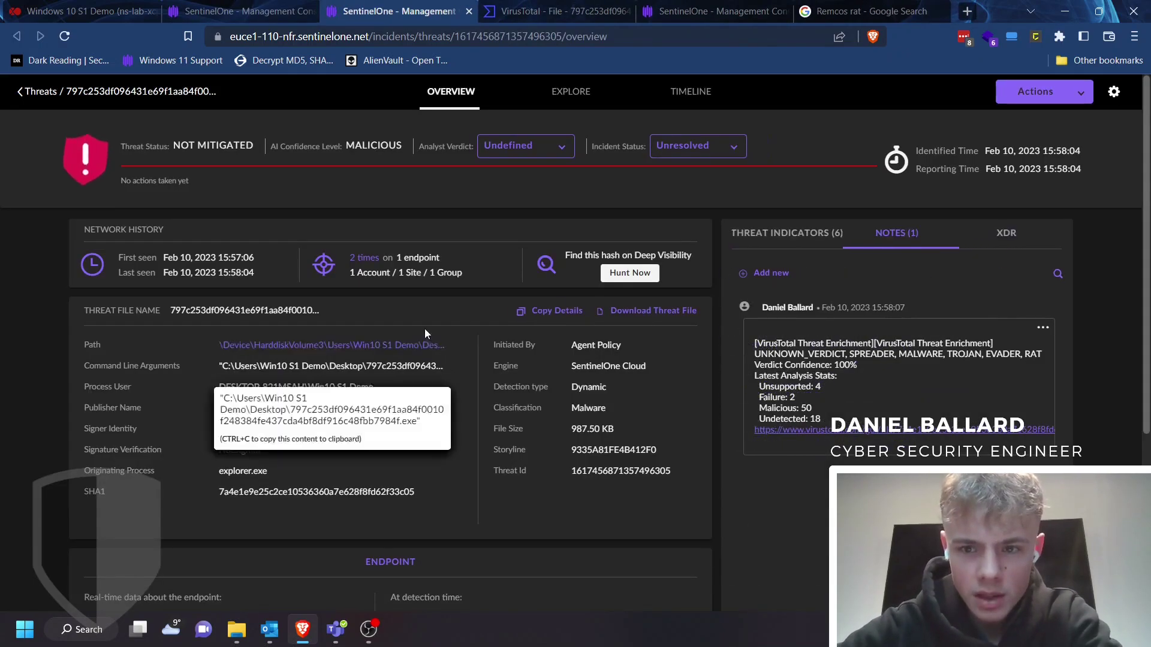
click(582, 107)
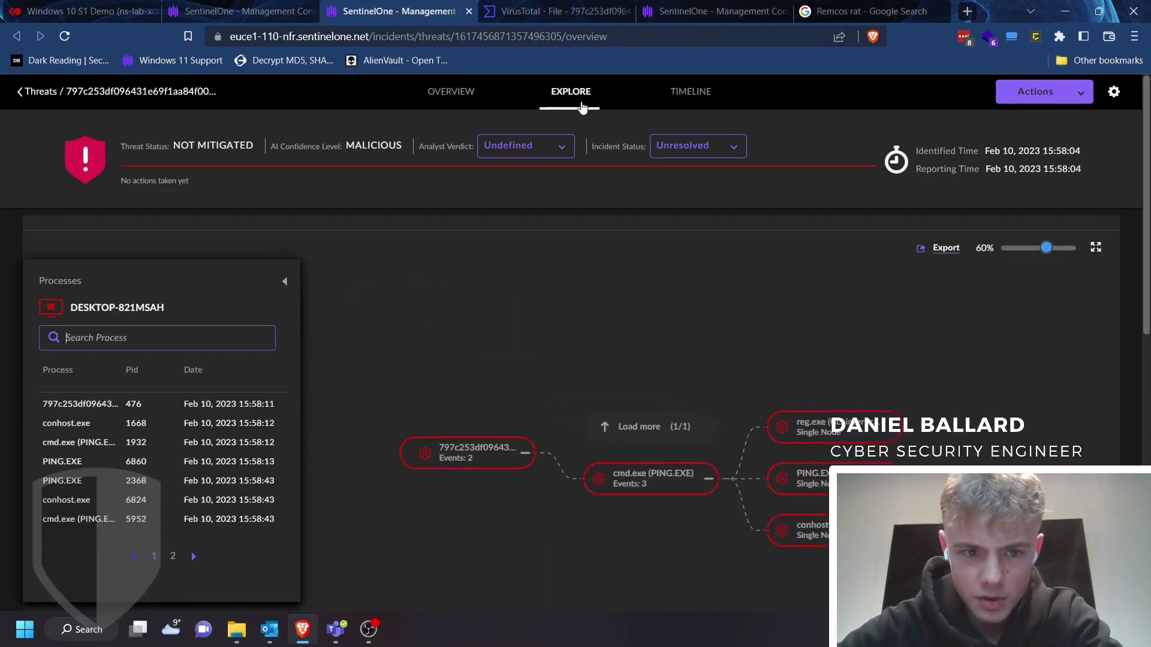
scroll(484, 379, down, 5)
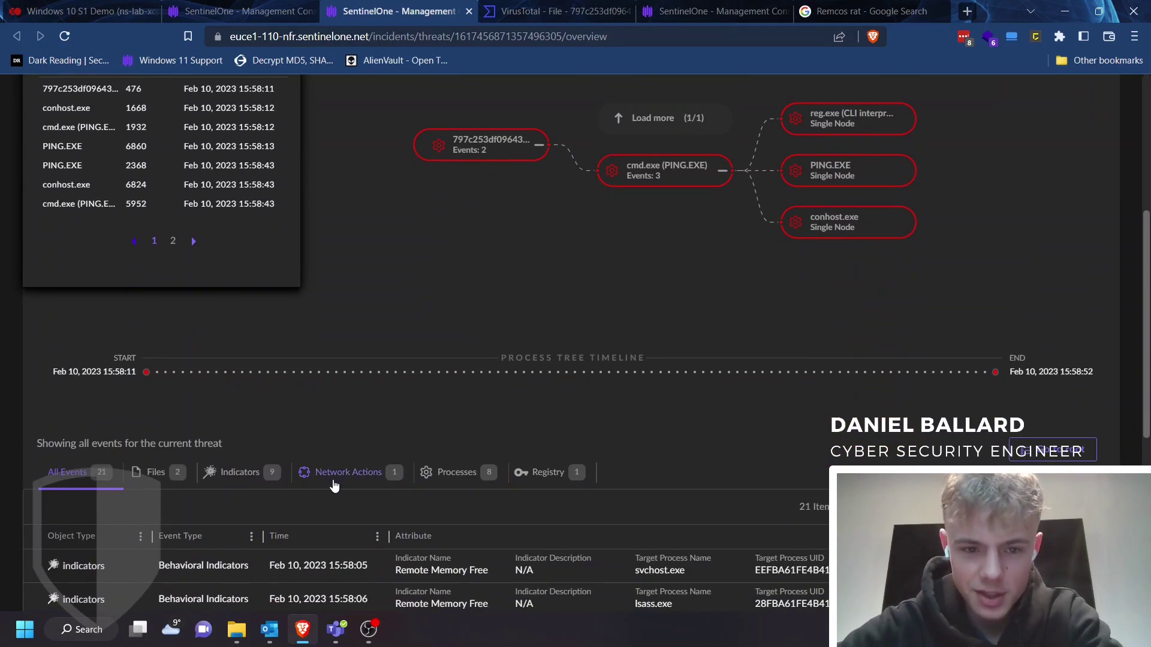
click(335, 484)
scroll(402, 518, down, 2)
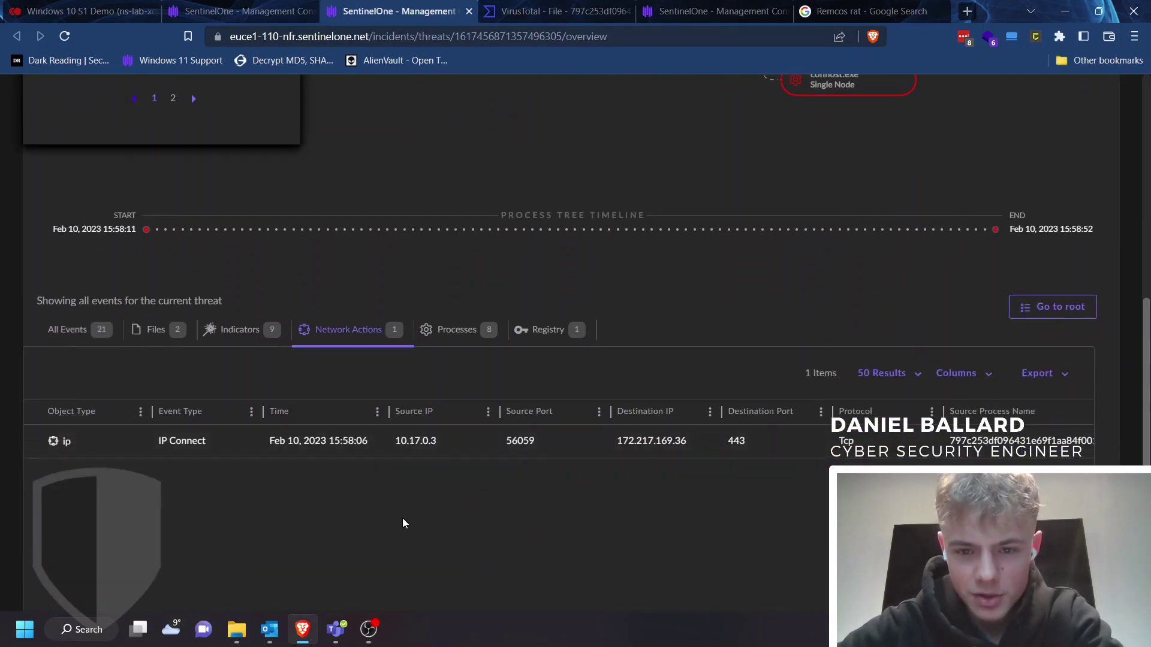
scroll(664, 473, up, 4)
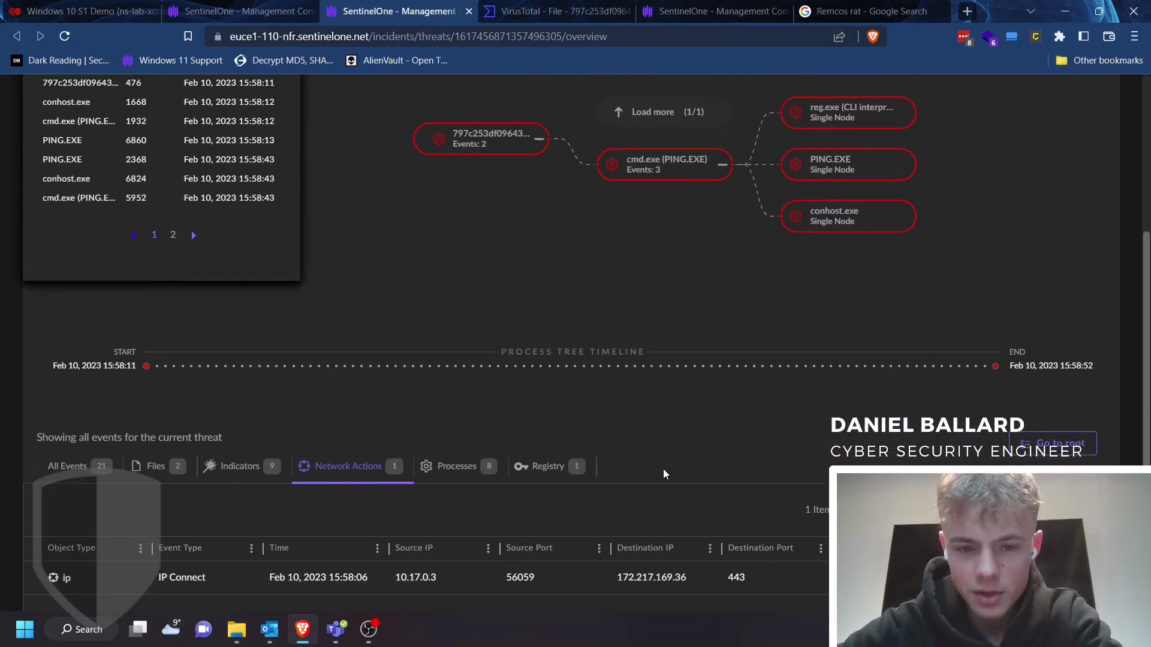
scroll(663, 474, down, 3)
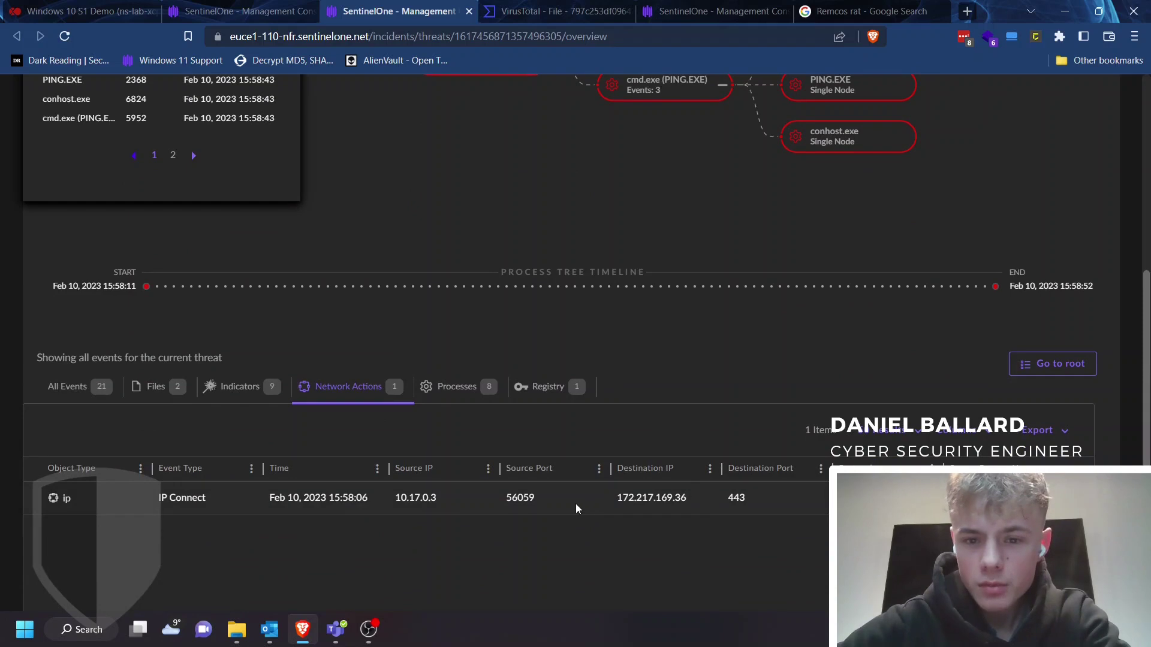
scroll(692, 357, up, 6)
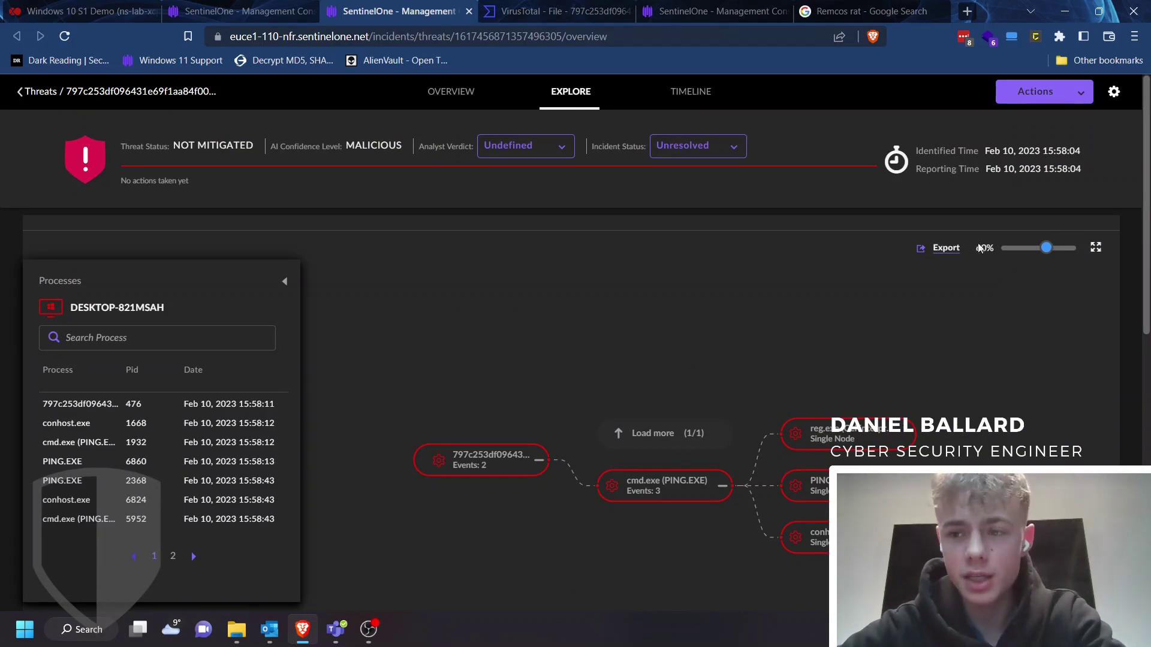
scroll(1135, 321, down, 1)
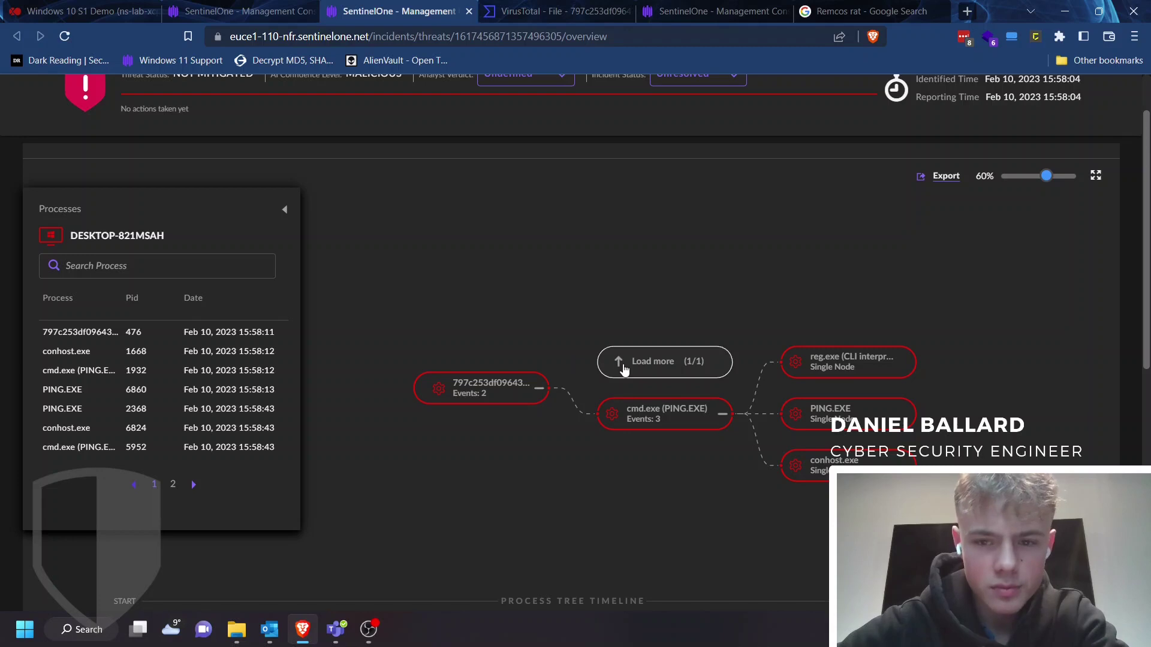
- Load and expand the second cmd.exe (PING.EXE) branch, then select the root malicious process
click(660, 361)
click(722, 362)
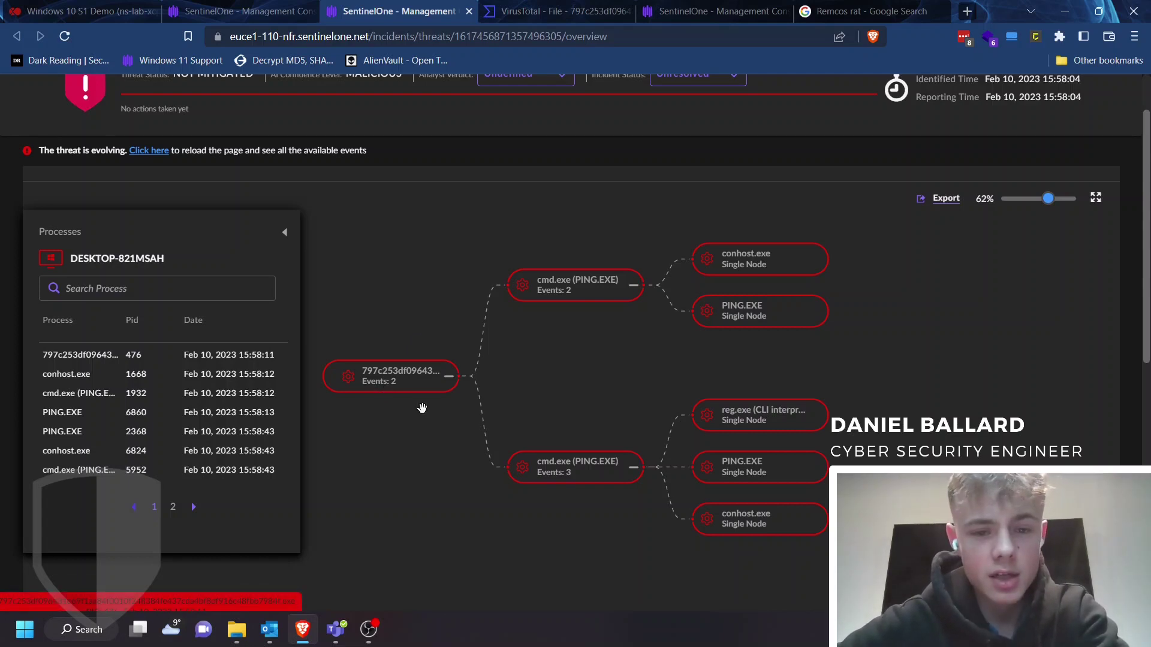
click(451, 383)
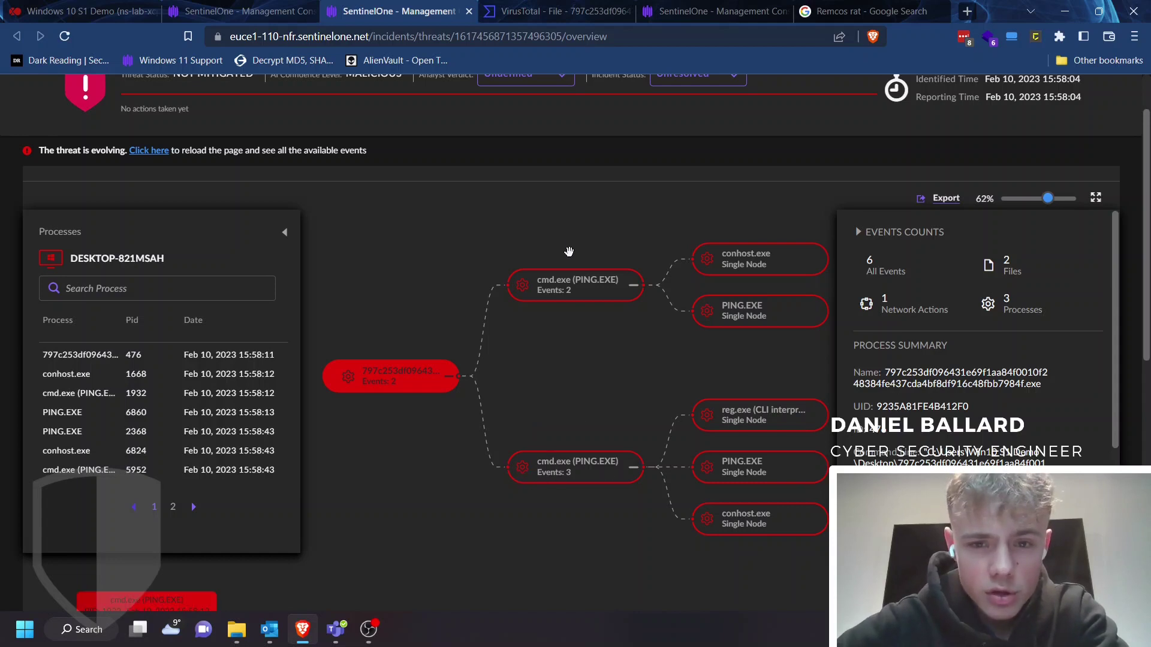
- Inspect each child process: both cmd.exe (PING.EXE) branches, reg.exe, conhost.exe and PING.EXE
click(555, 288)
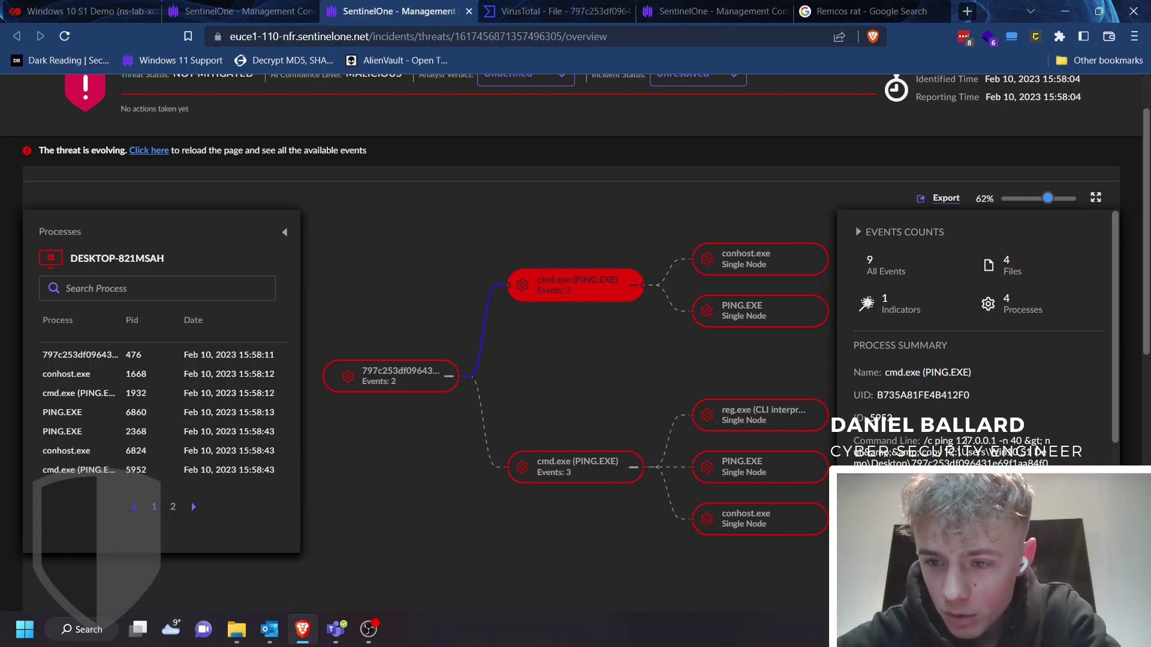
click(1020, 455)
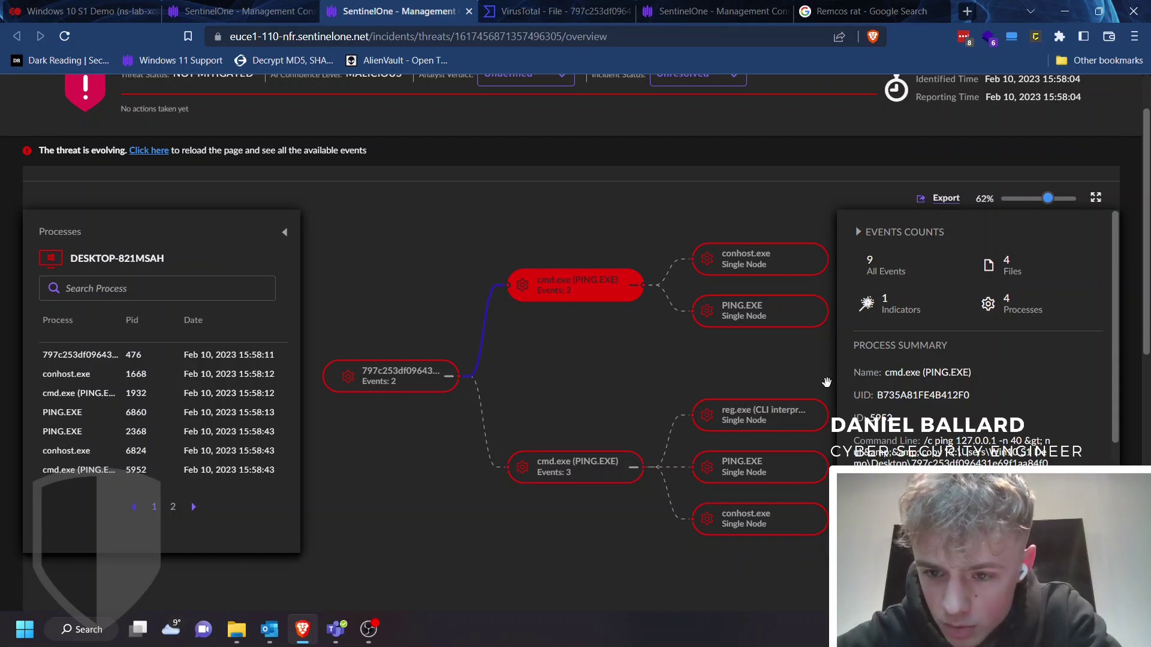
click(739, 263)
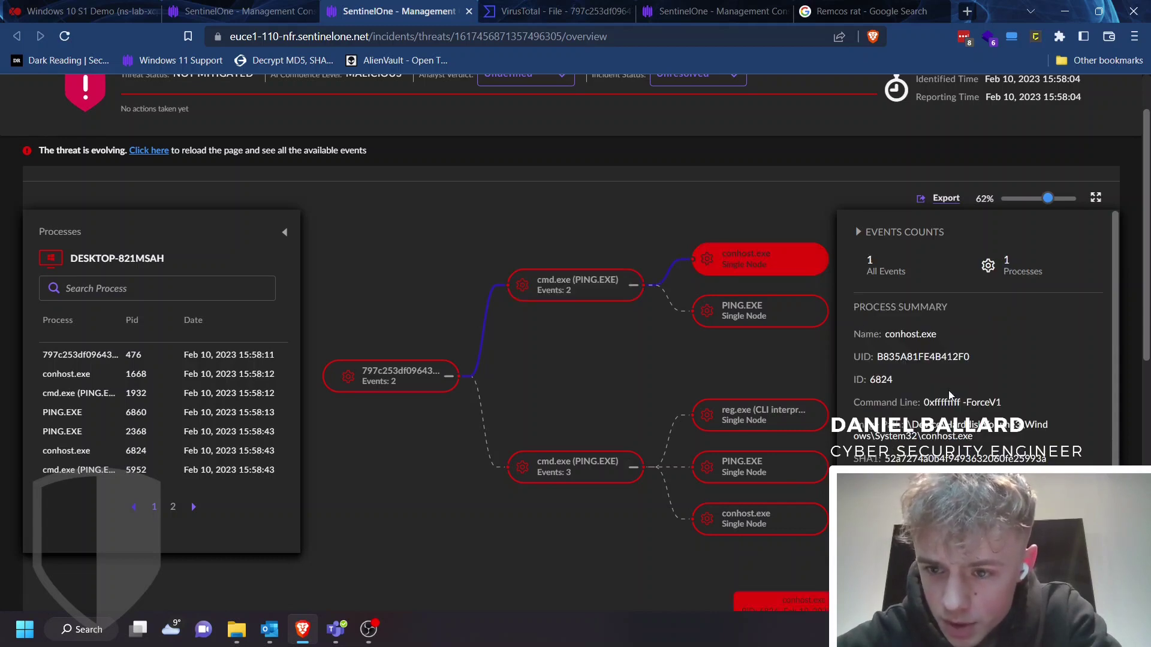
click(748, 318)
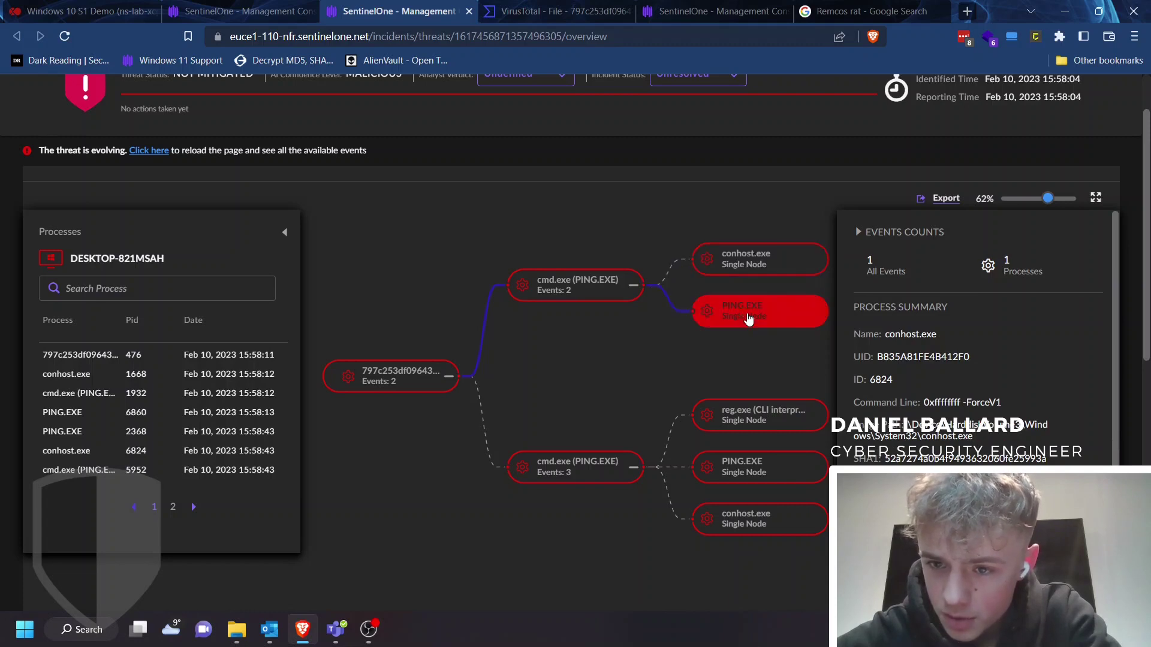
scroll(977, 335, down, 2)
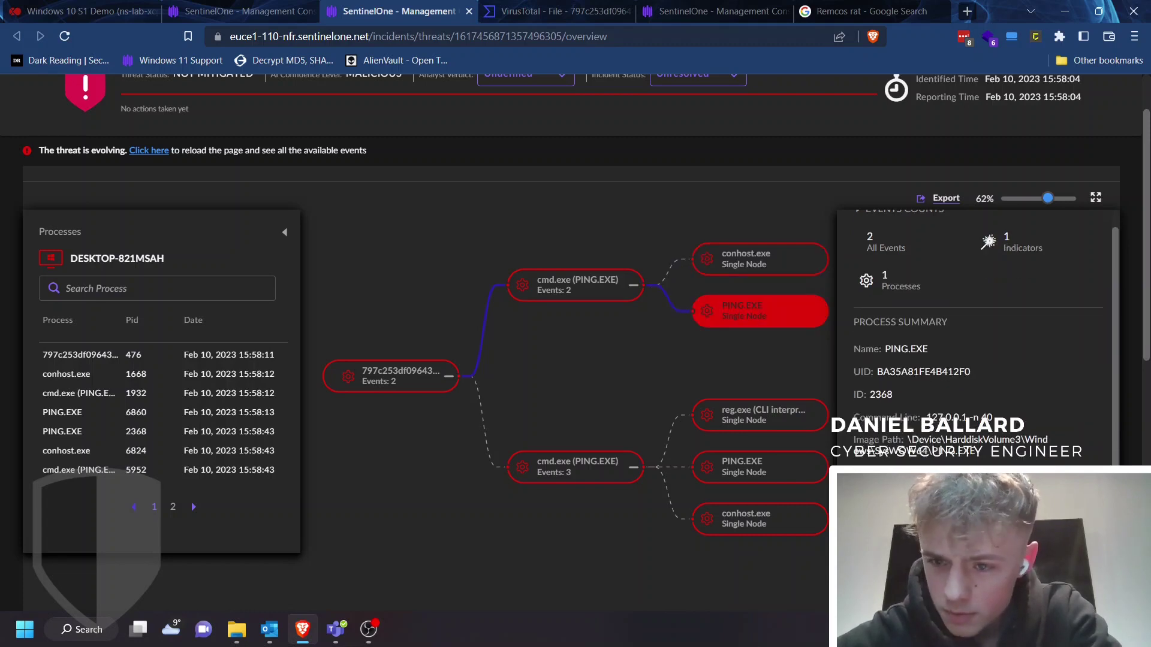
scroll(983, 336, down, 3)
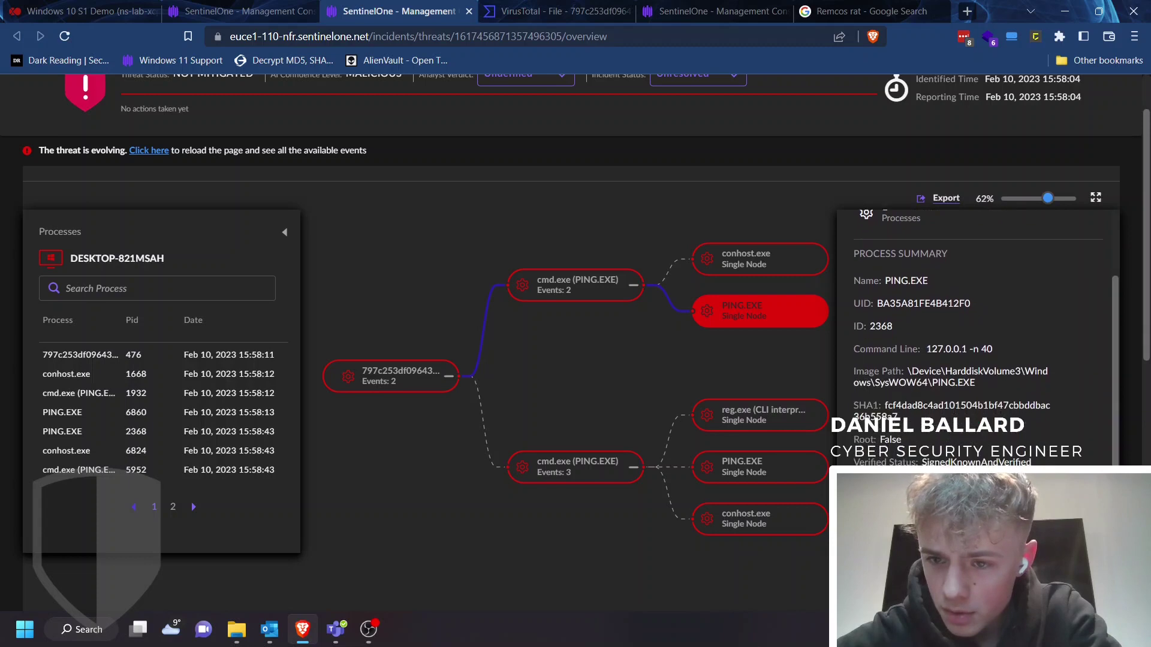
click(762, 413)
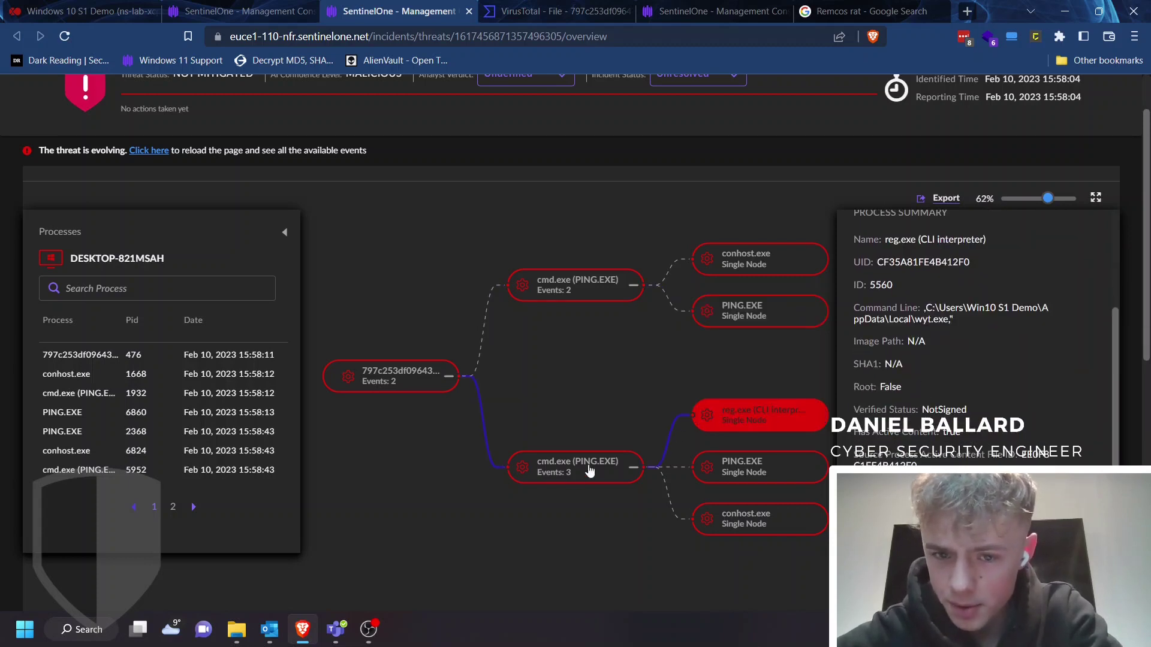
click(558, 478)
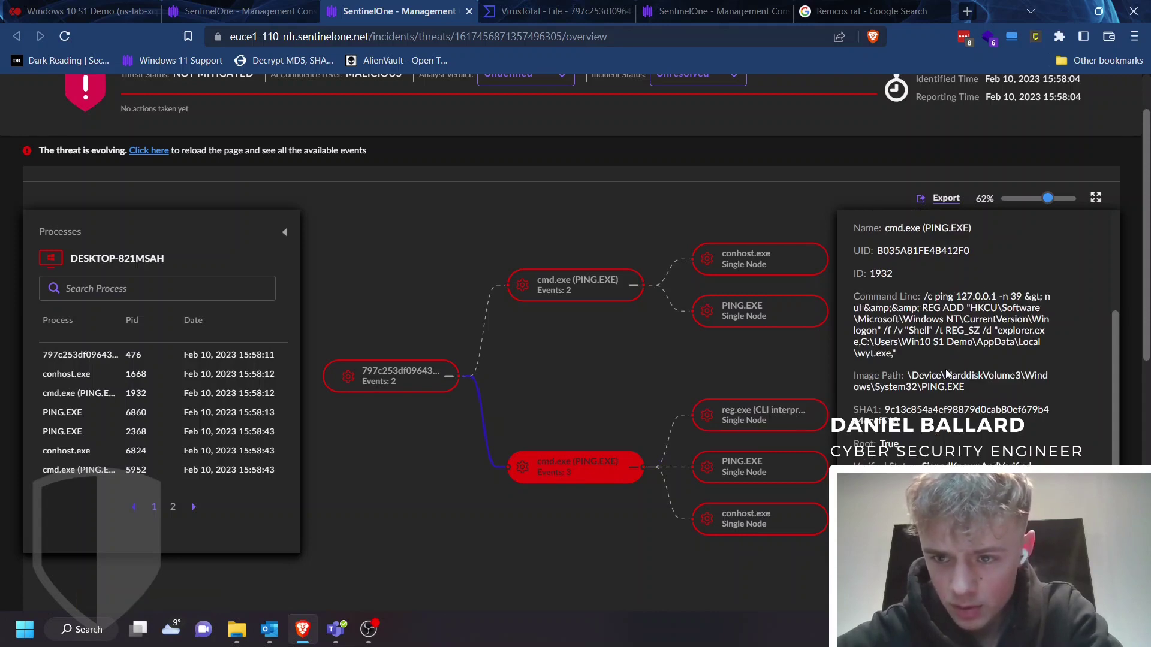
click(776, 420)
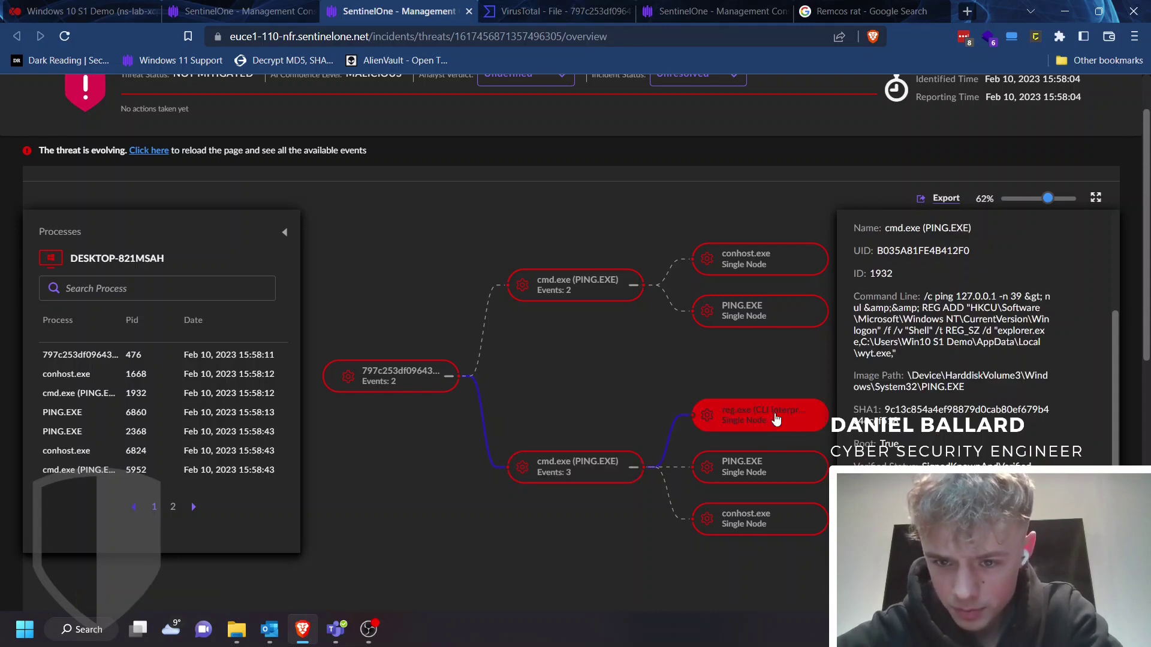
click(719, 525)
click(751, 471)
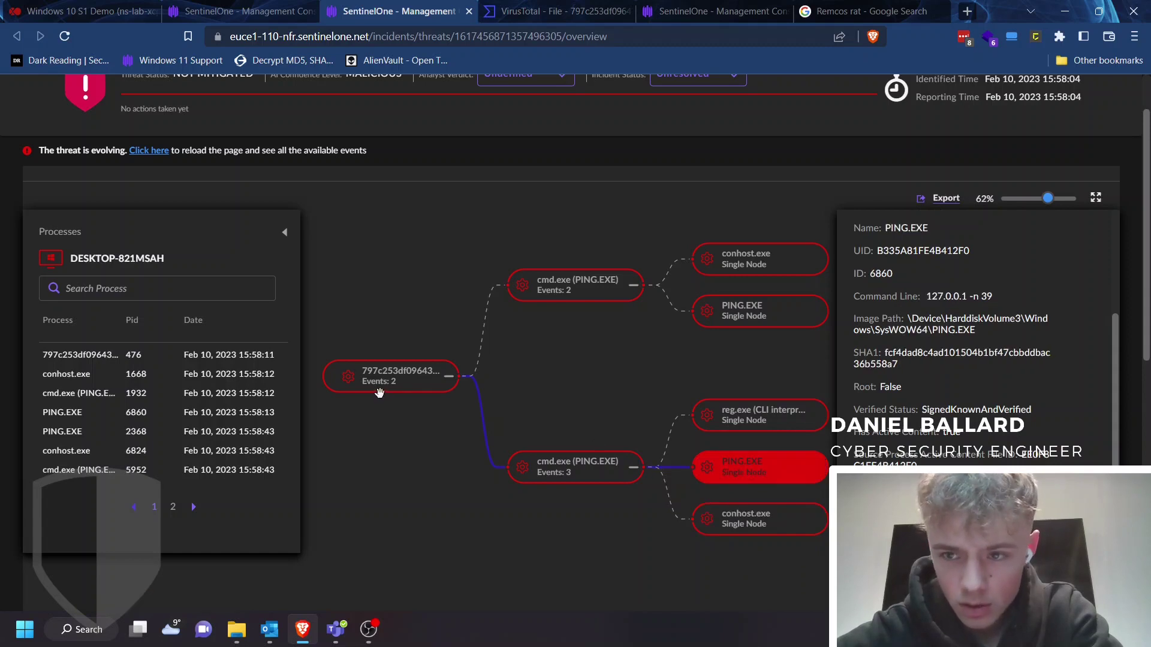
- Review the root malicious process's events, switching between its Network Actions and File events
click(404, 387)
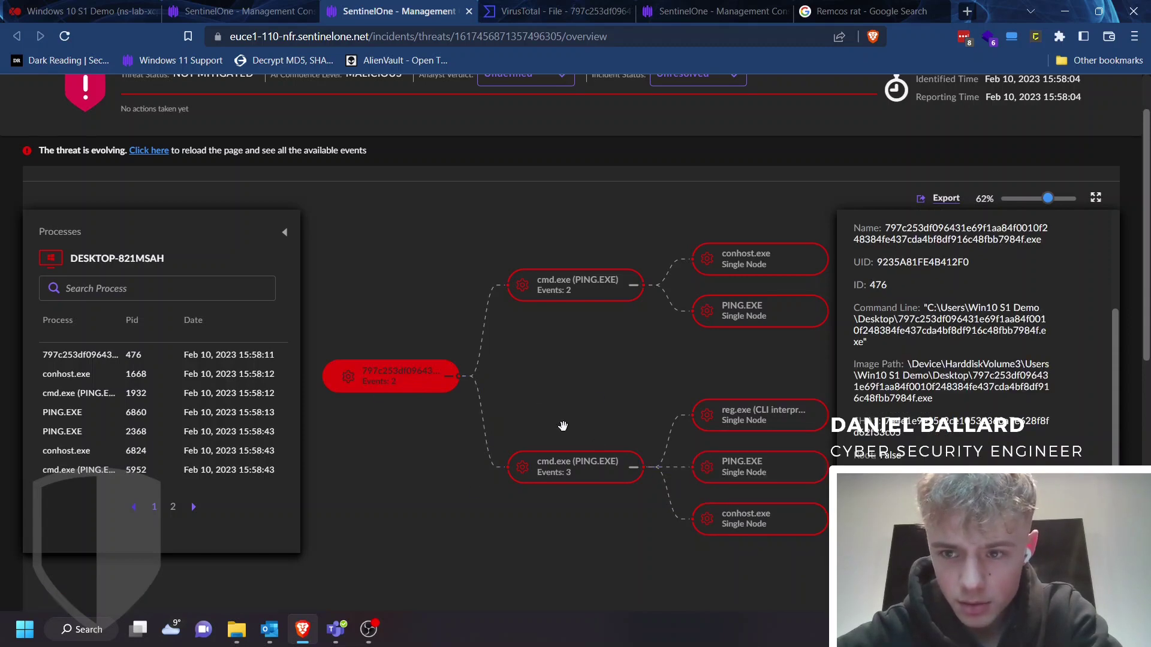
scroll(475, 492, down, 4)
scroll(416, 502, down, 2)
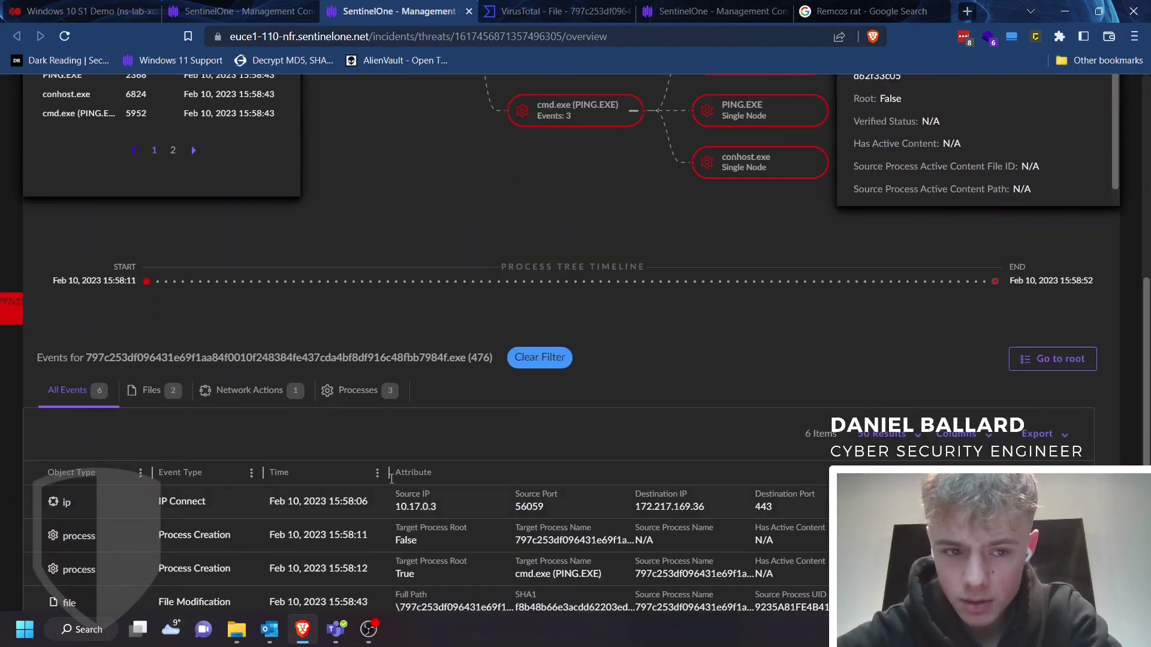
click(228, 397)
scroll(227, 400, down, 2)
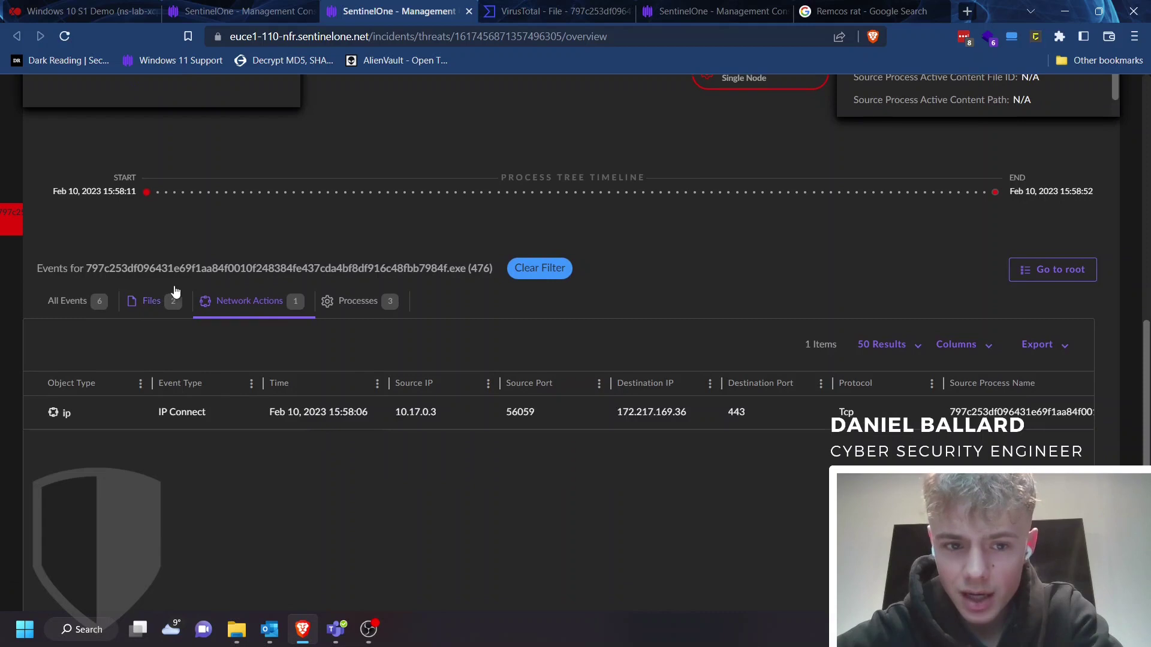
click(147, 307)
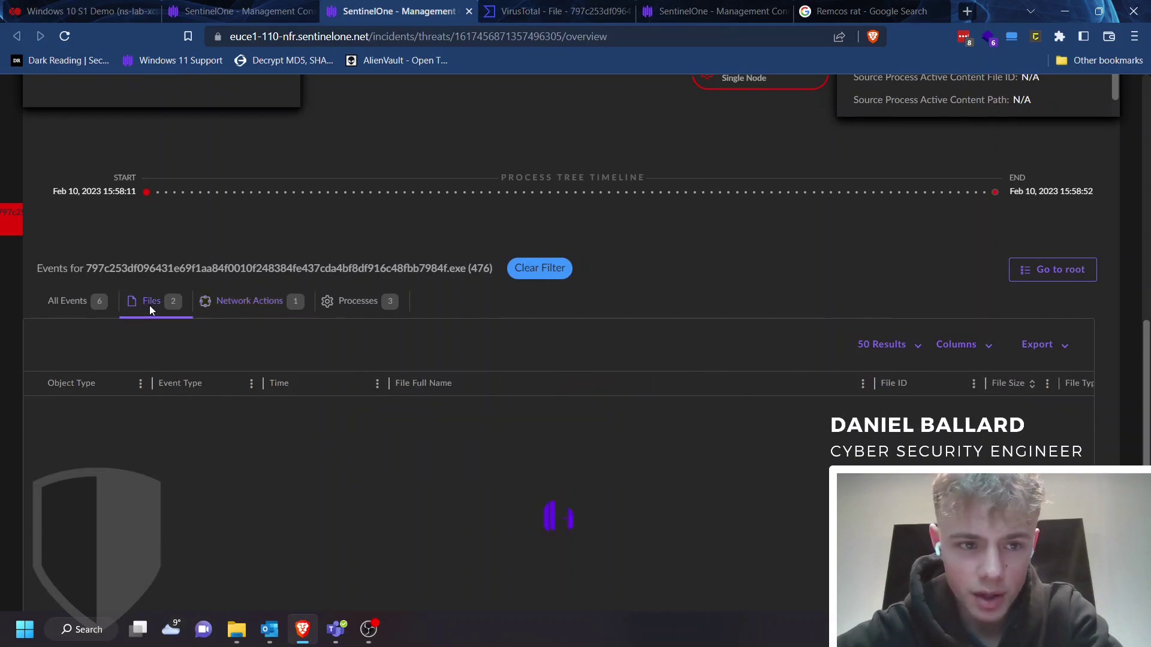
click(229, 306)
scroll(570, 413, up, 8)
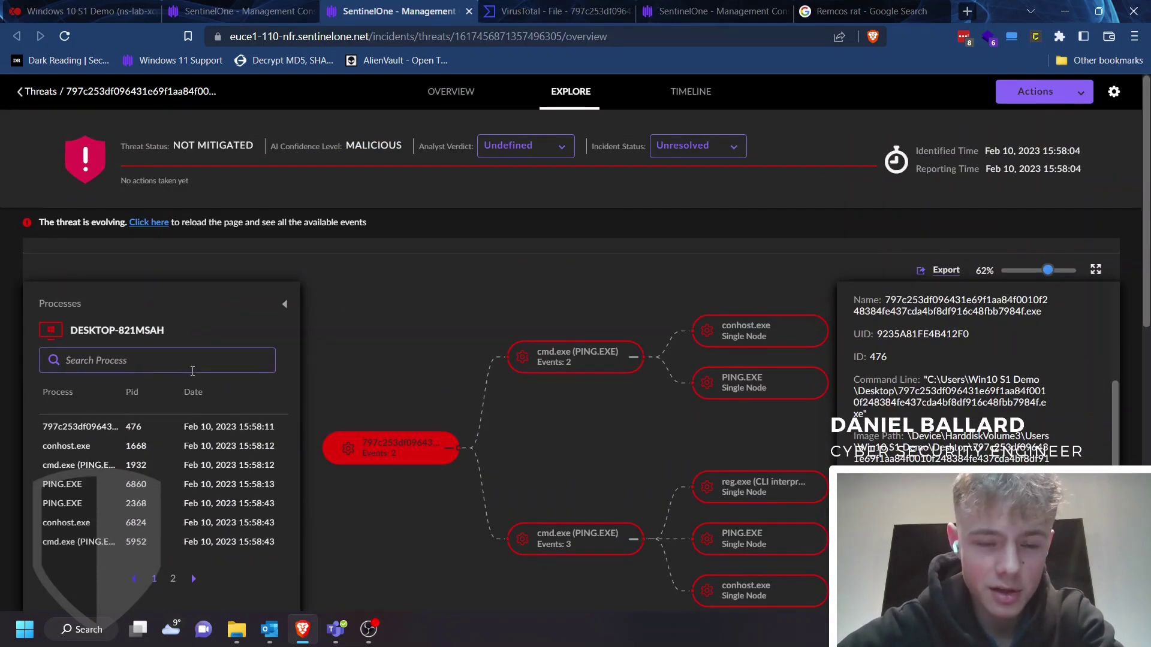
scroll(203, 372, down, 3)
- Inspect the upper cmd.exe and PING.EXE, then view conhost.exe (6824) details and its Process Creation event
click(591, 189)
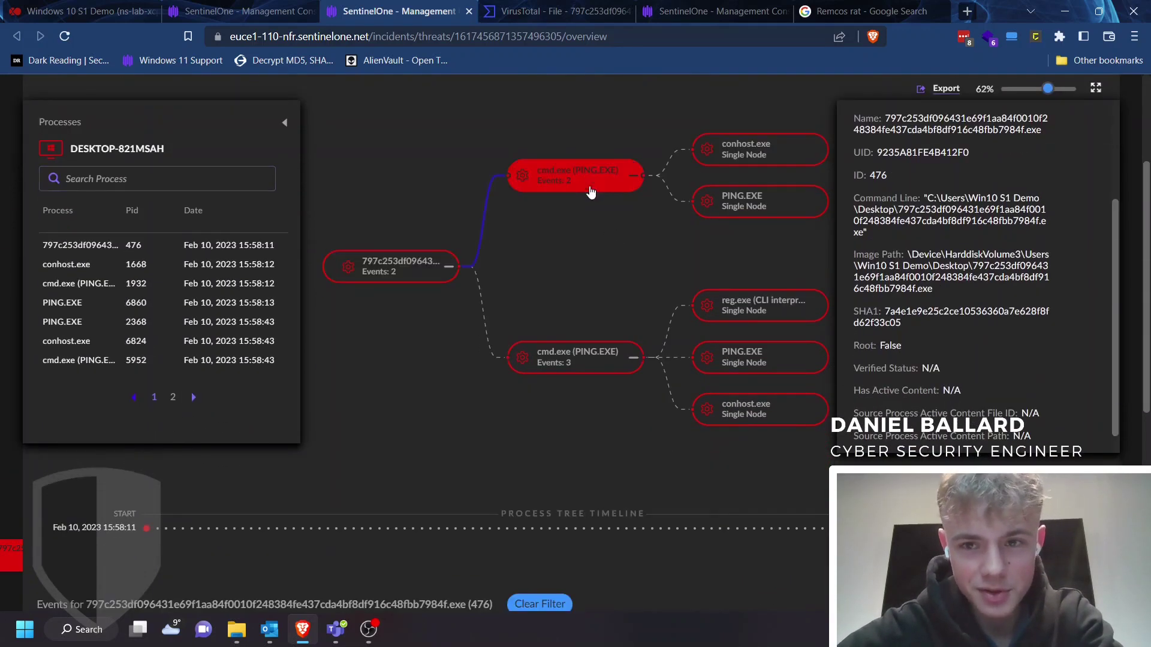
click(745, 216)
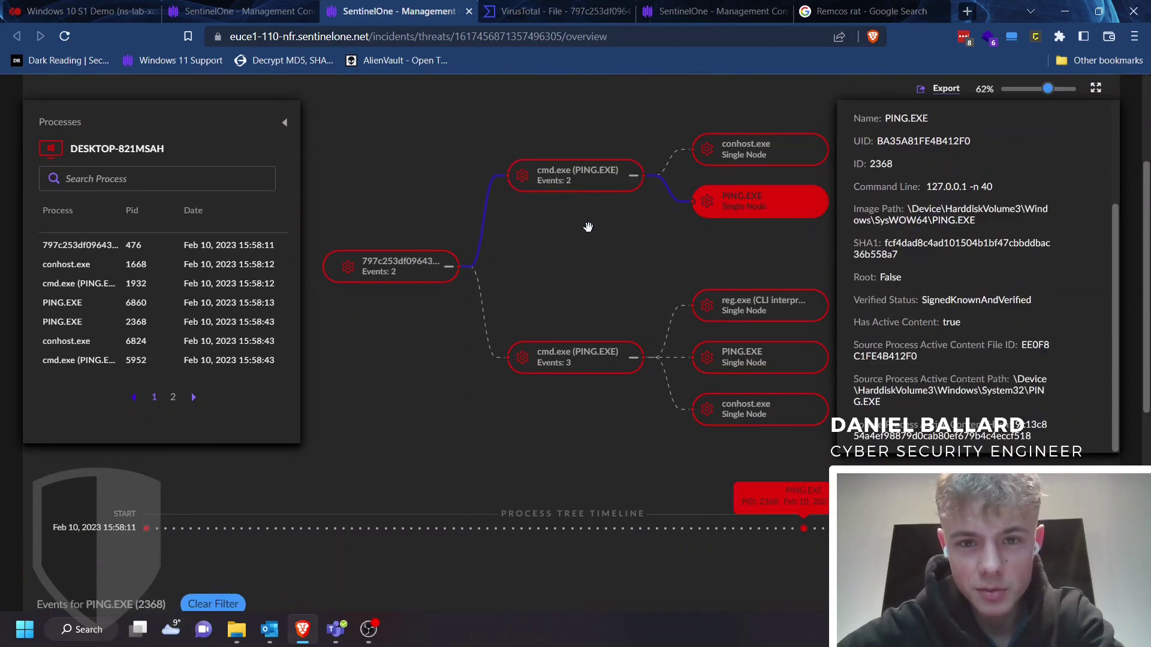
scroll(587, 227, up, 2)
click(769, 298)
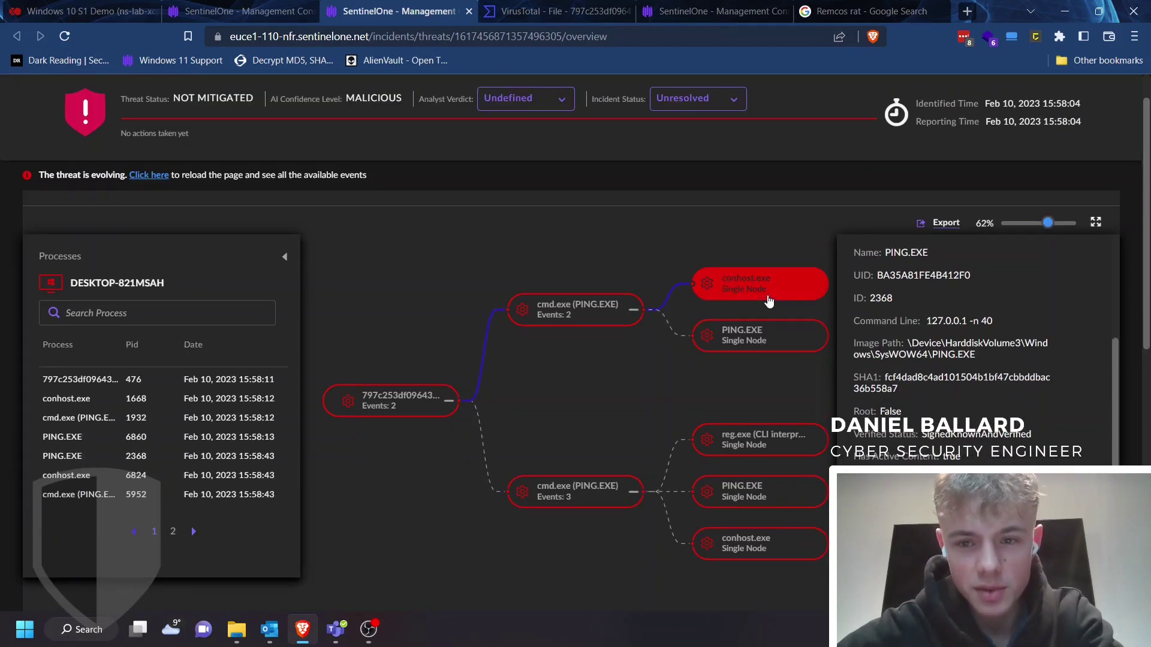
scroll(649, 181, up, 1)
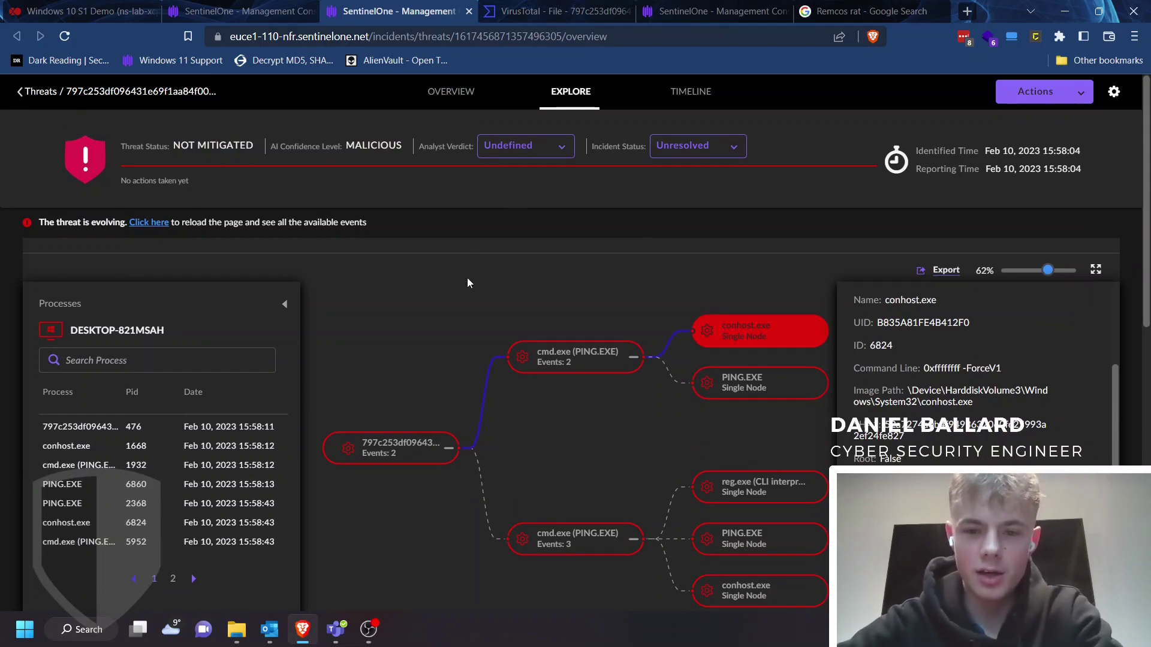
scroll(465, 312, down, 3)
scroll(464, 320, up, 2)
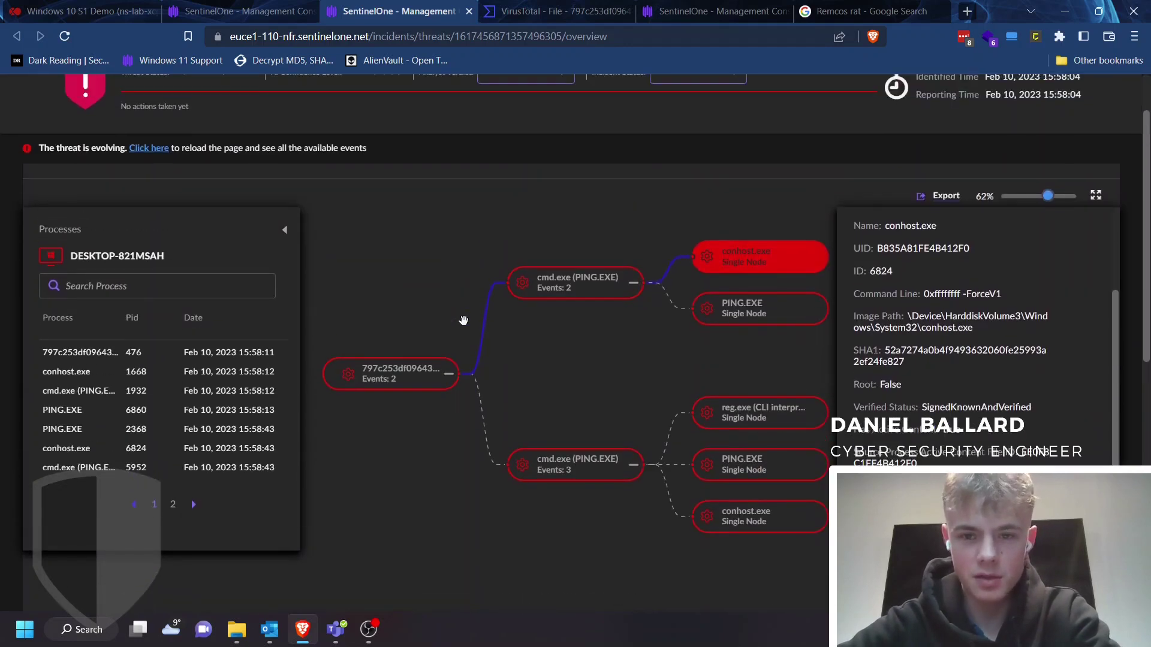
scroll(463, 320, up, 2)
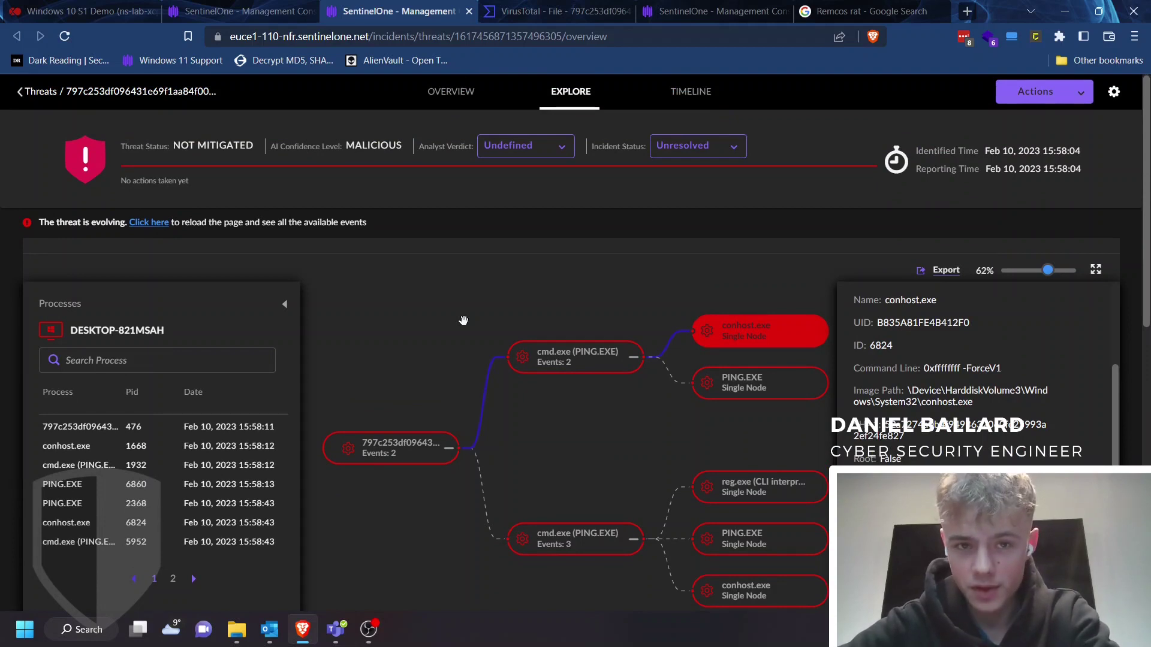
scroll(369, 107, down, 8)
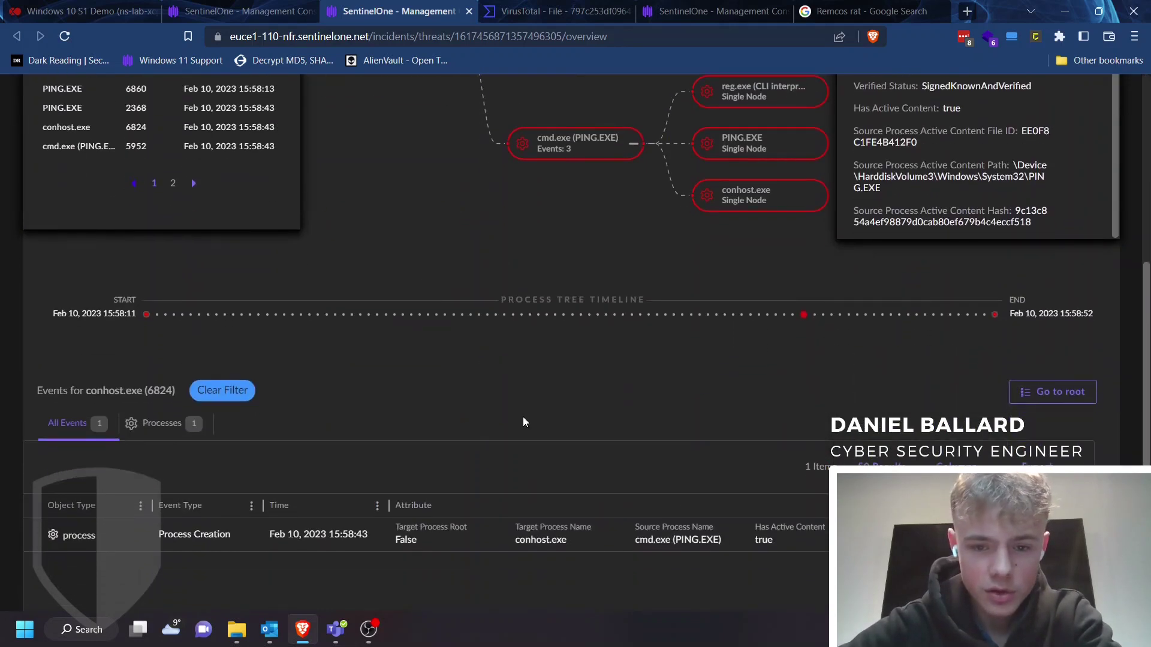
scroll(577, 367, up, 8)
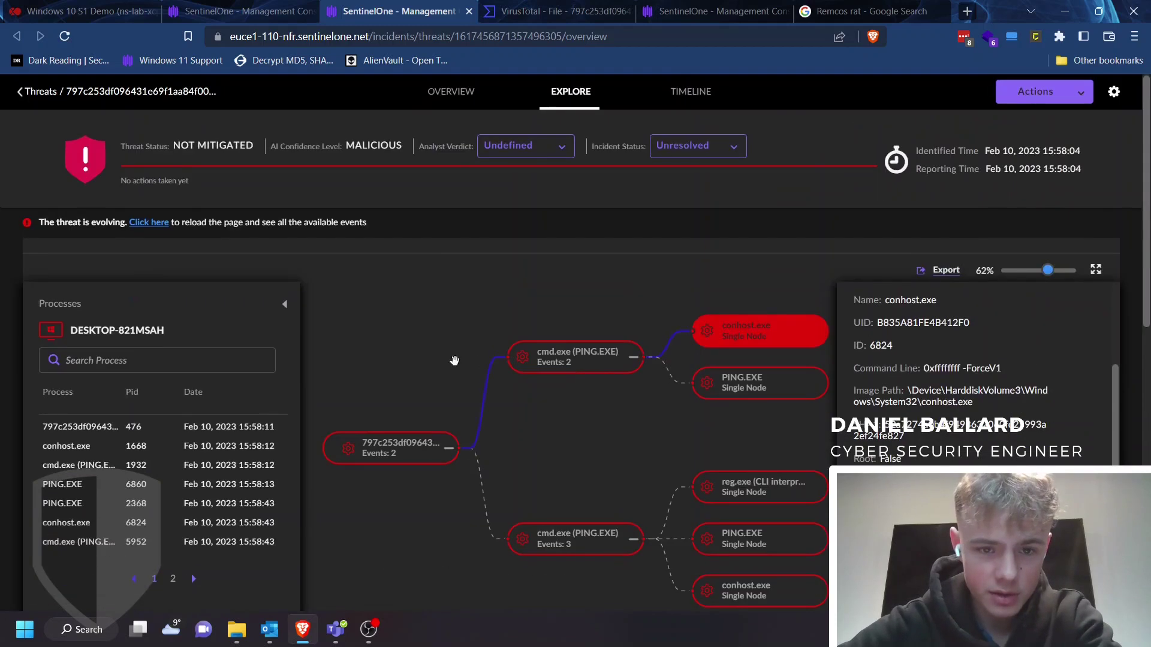
- Select the root 797c… process, show its Network Actions, and highlight destination IP 172.217.169.36
click(356, 459)
scroll(357, 459, down, 8)
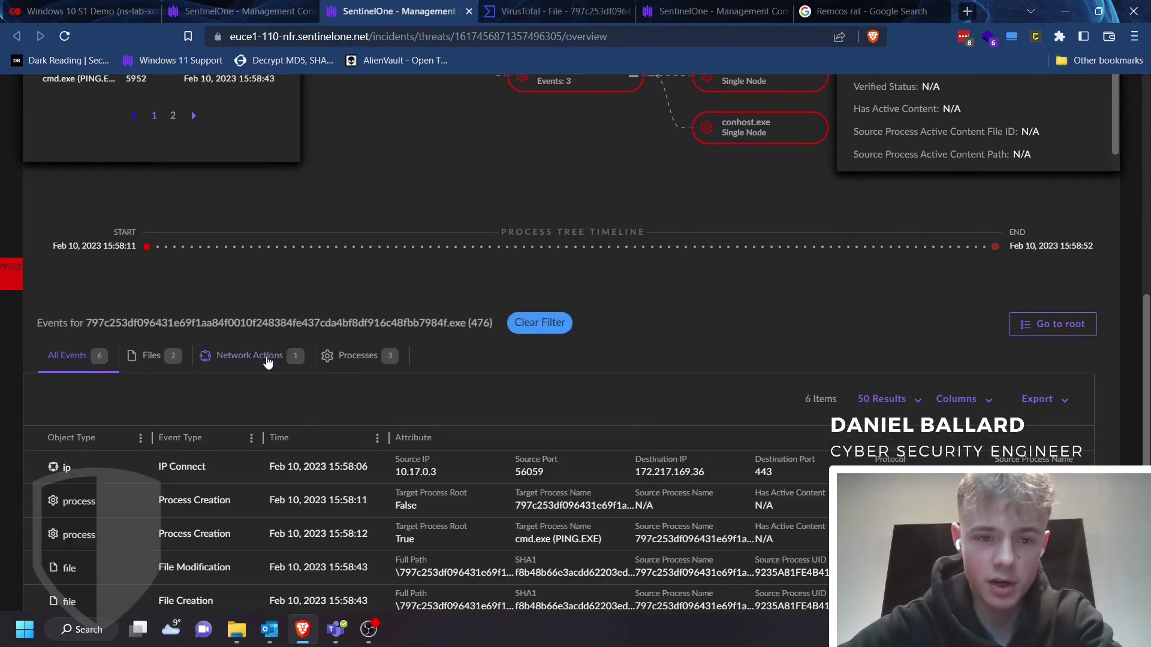
click(264, 356)
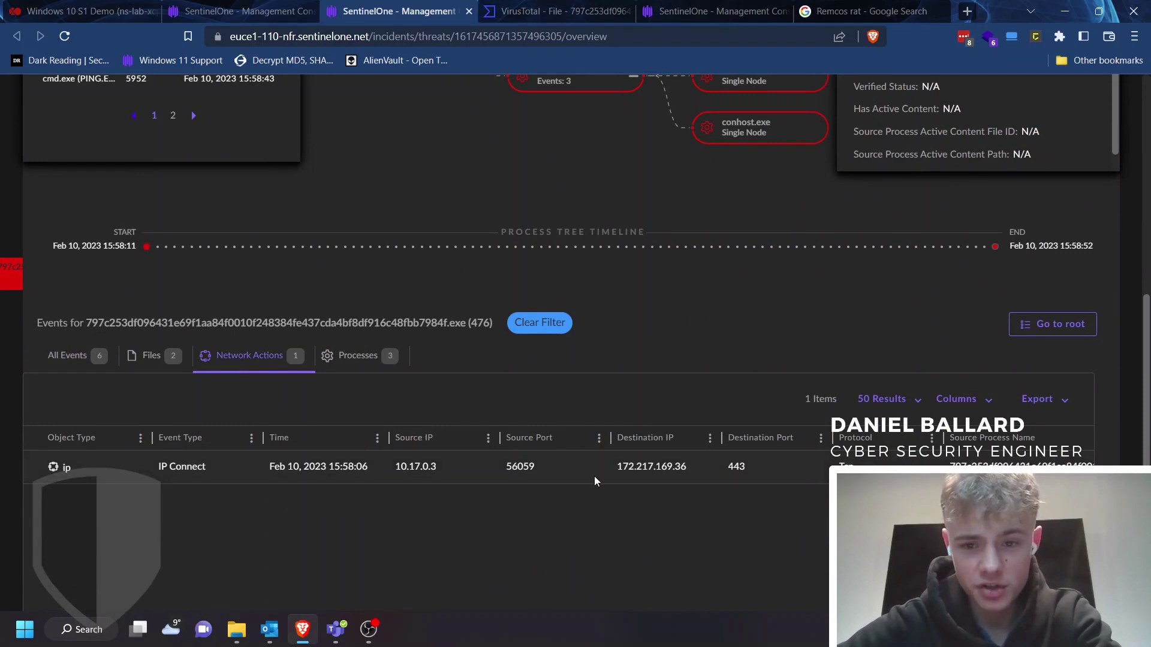
drag(618, 470, 693, 466)
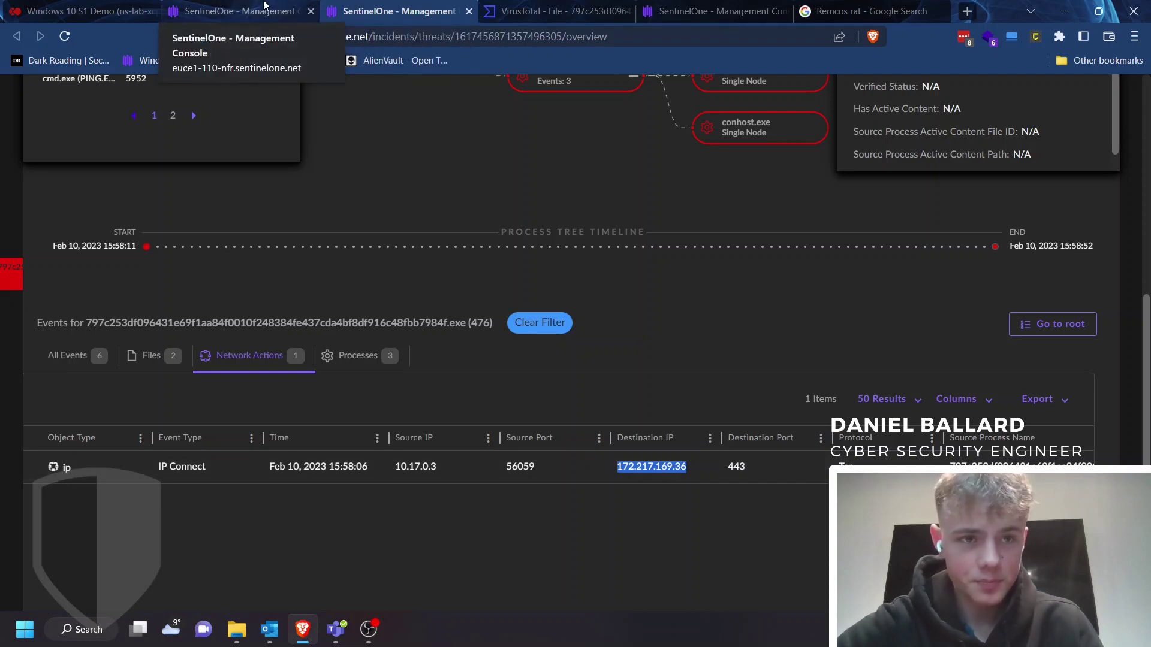
- Open Deep Visibility Hunting and enter the DstIP field in the query editor
click(264, 7)
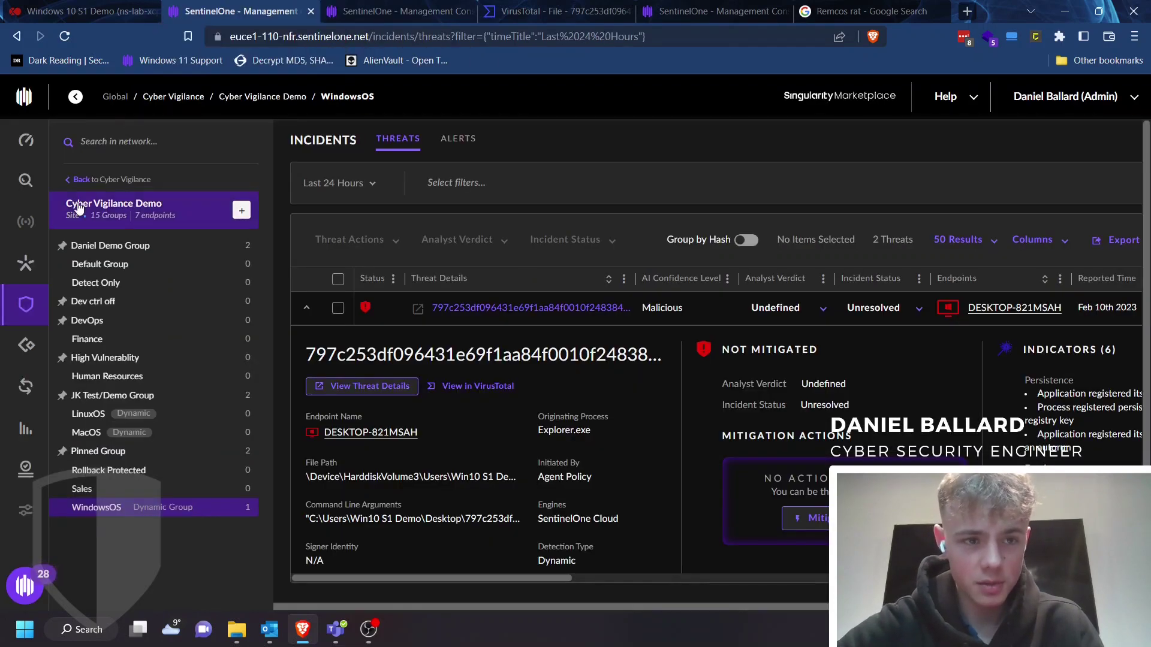
click(4, 178)
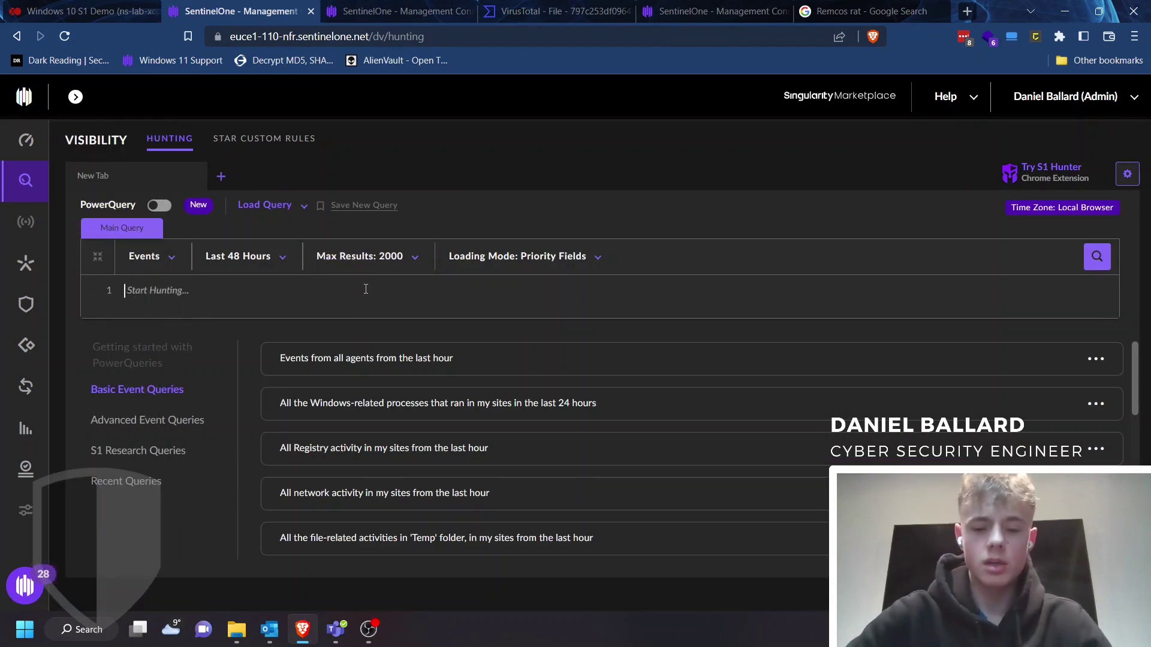
text(Ds)
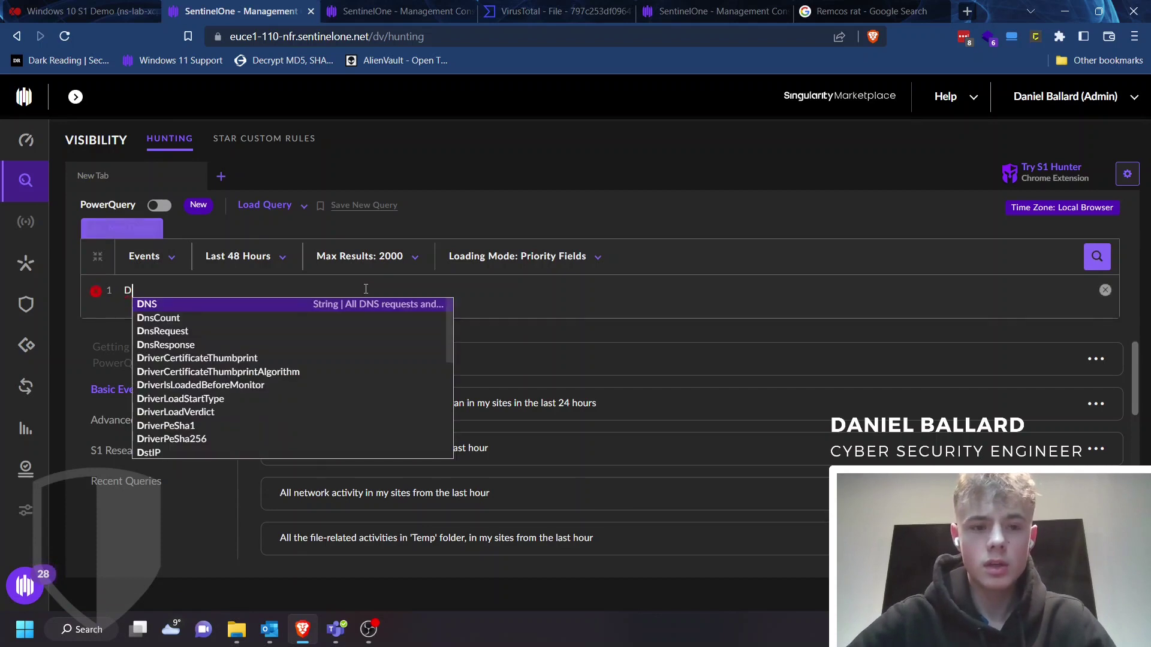
click(234, 304)
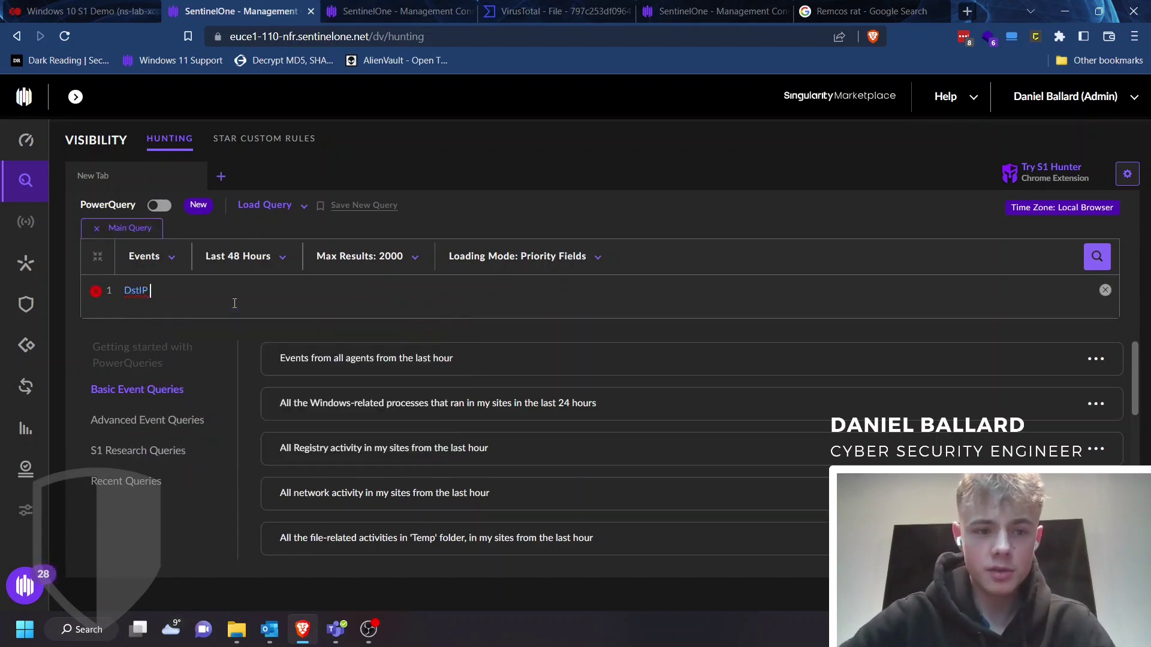
text(contains)
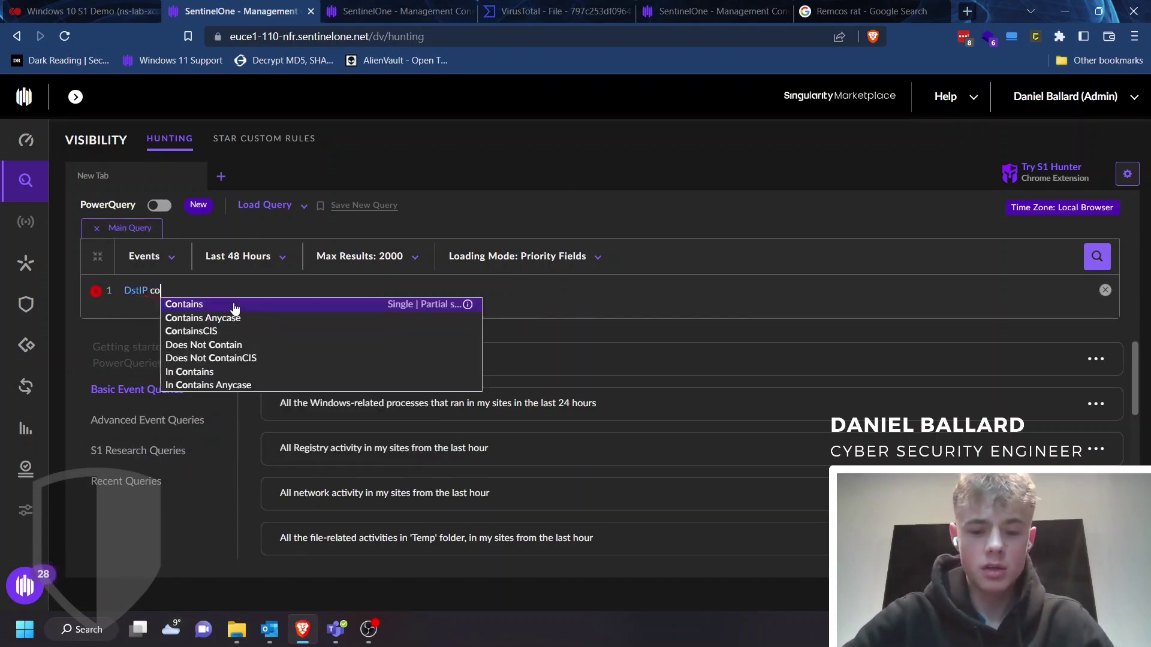
key(BackSpace)
key(BackSpace)
key(BackSpace)
key(BackSpace)
key(BackSpace)
key(BackSpace)
key(BackSpace)
key(BackSpace)
key(BackSpace)
key(BackSpace)
key(BackSpace)
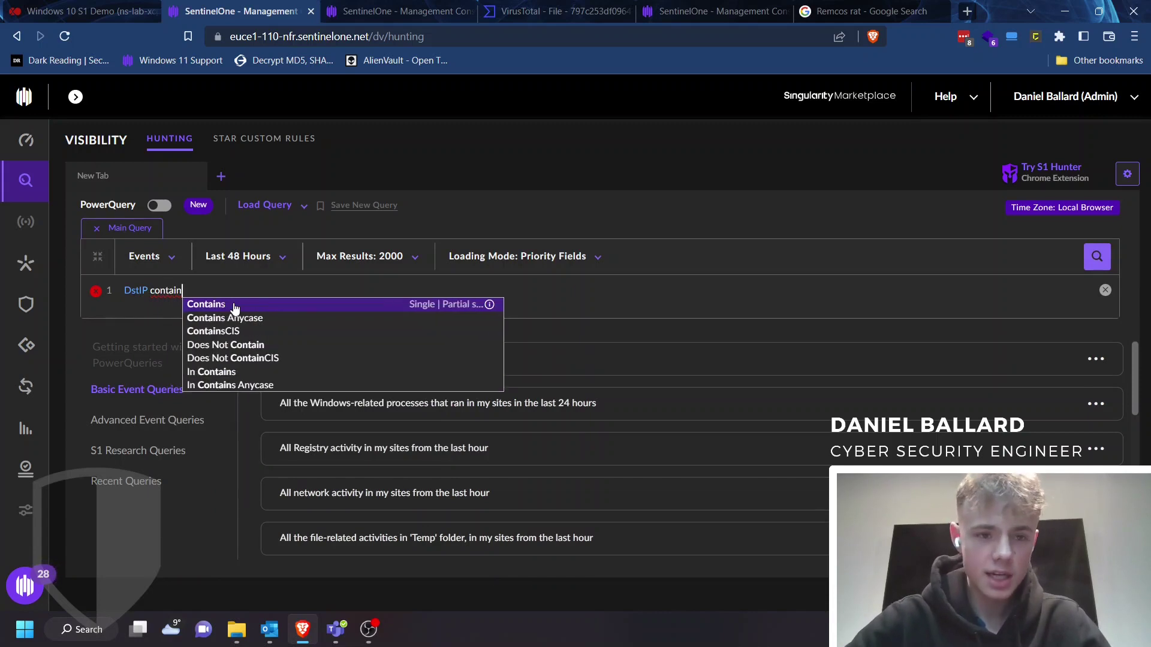
key(Caps_Lock)
text(P)
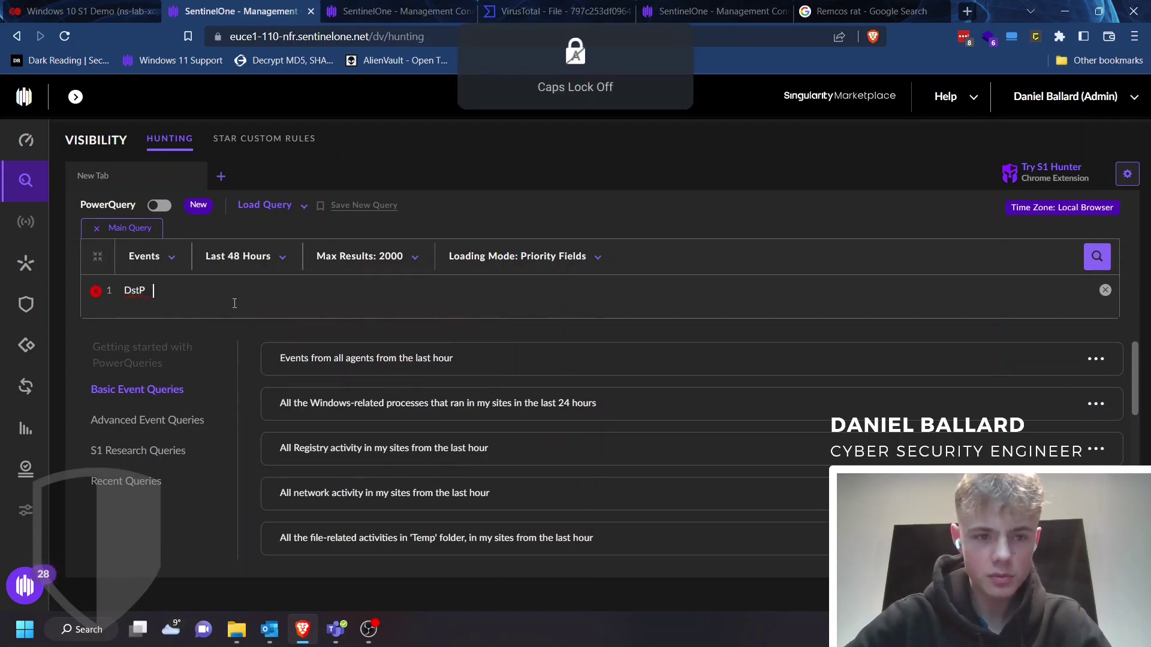
key(BackSpace)
key(Caps_Lock)
text(IP)
key(Caps_Lock)
key(Escape)
- Complete the query DstIP contains "172.217.169.36" with the pasted IP and run the hunt
text(= ")
key(BackSpace)
key(BackSpace)
key(BackSpace)
key(BackSpace)
text(cont)
key(BackSpace)
key(BackSpace)
key(BackSpace)
key(BackSpace)
text(contains)
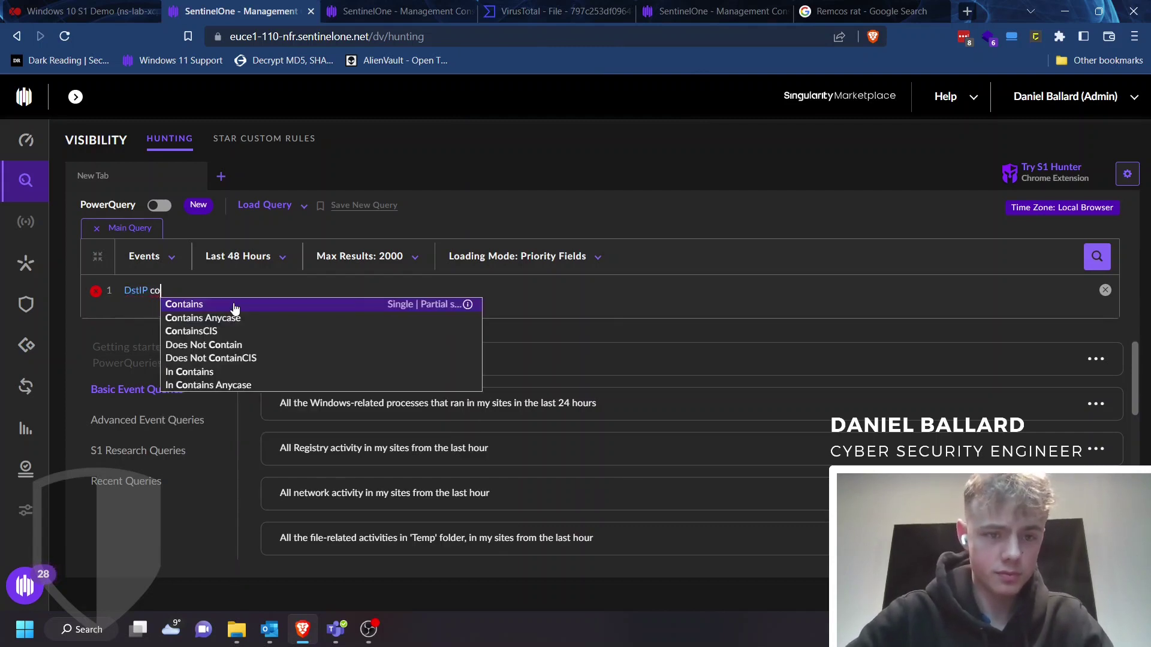
click(234, 309)
text("172.217.169.36")
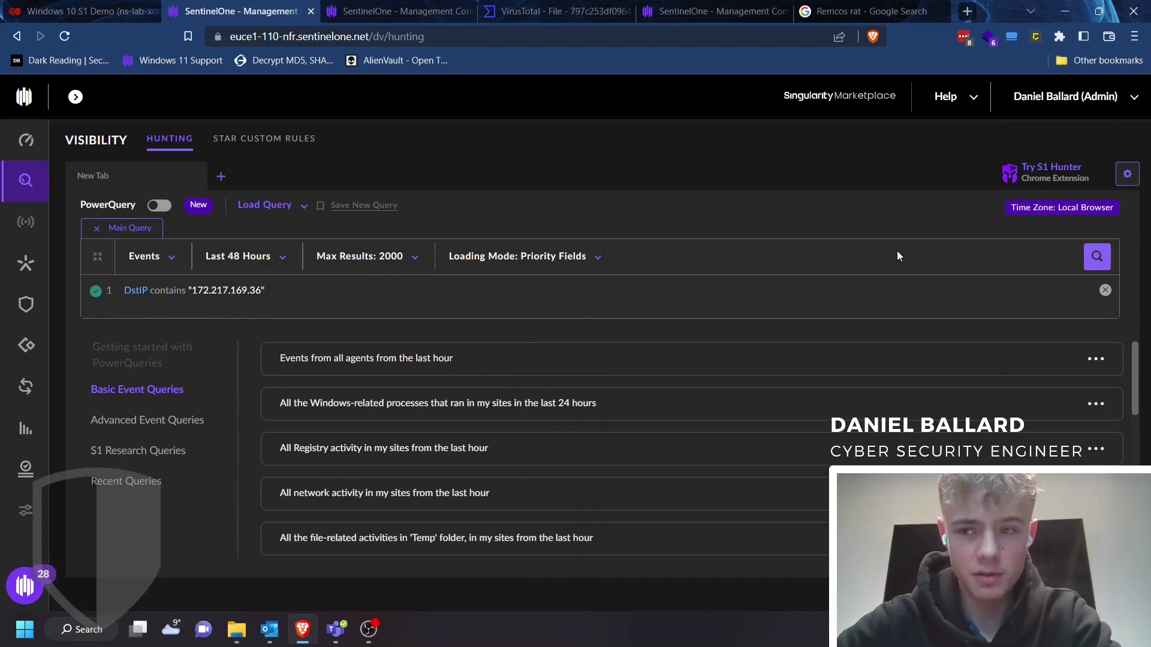
click(1105, 262)
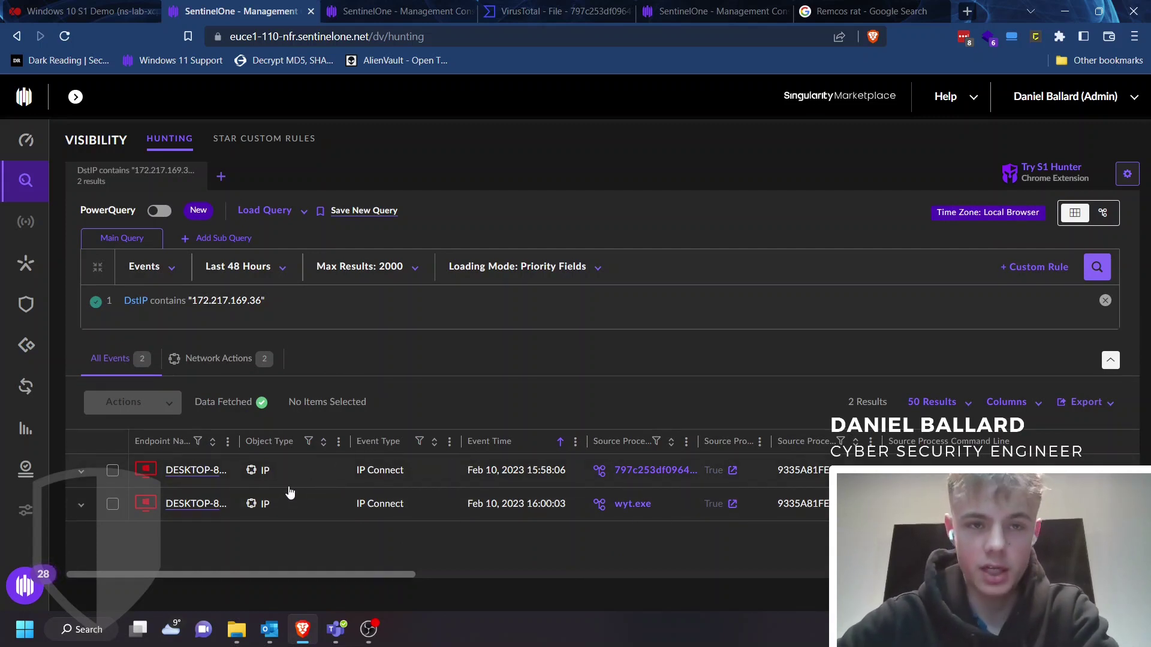
- Clear the process filter to list all threat connections: 172.217.169.36, 89.37.99.49, 178.237.33.50
click(384, 9)
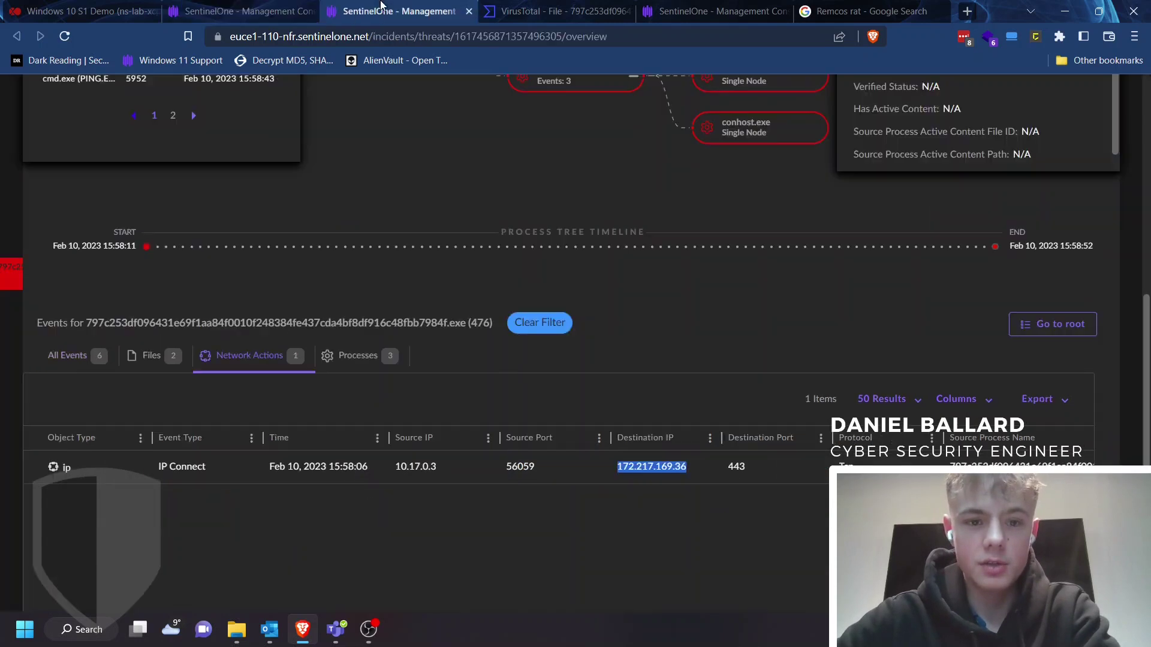
scroll(395, 346, up, 5)
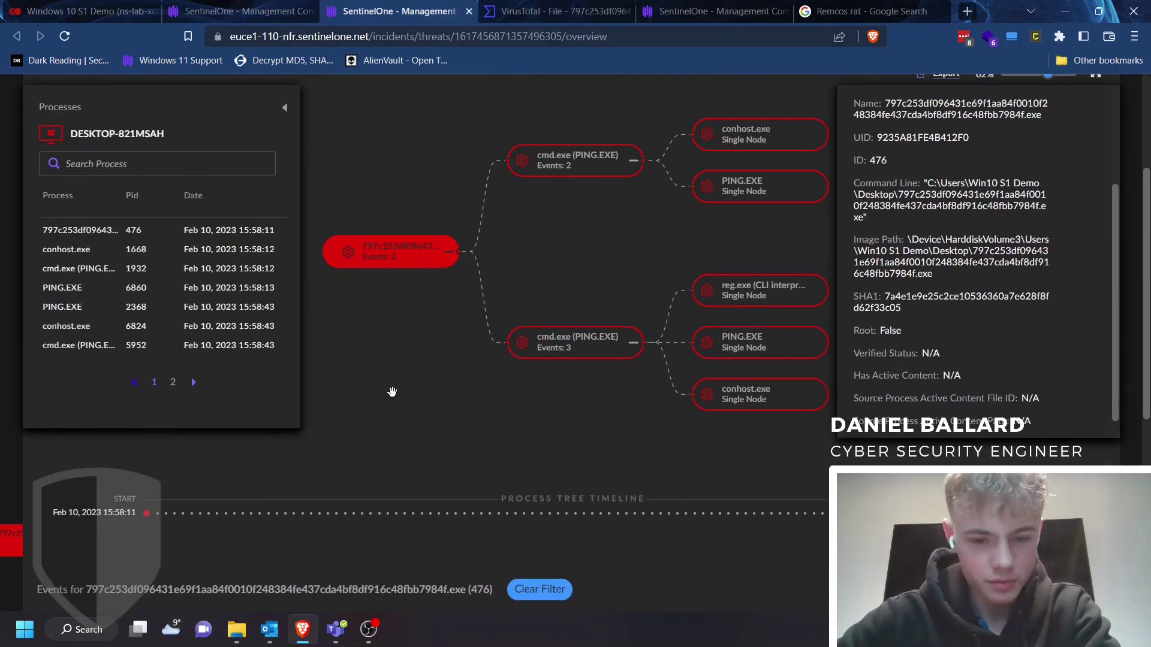
scroll(393, 393, down, 3)
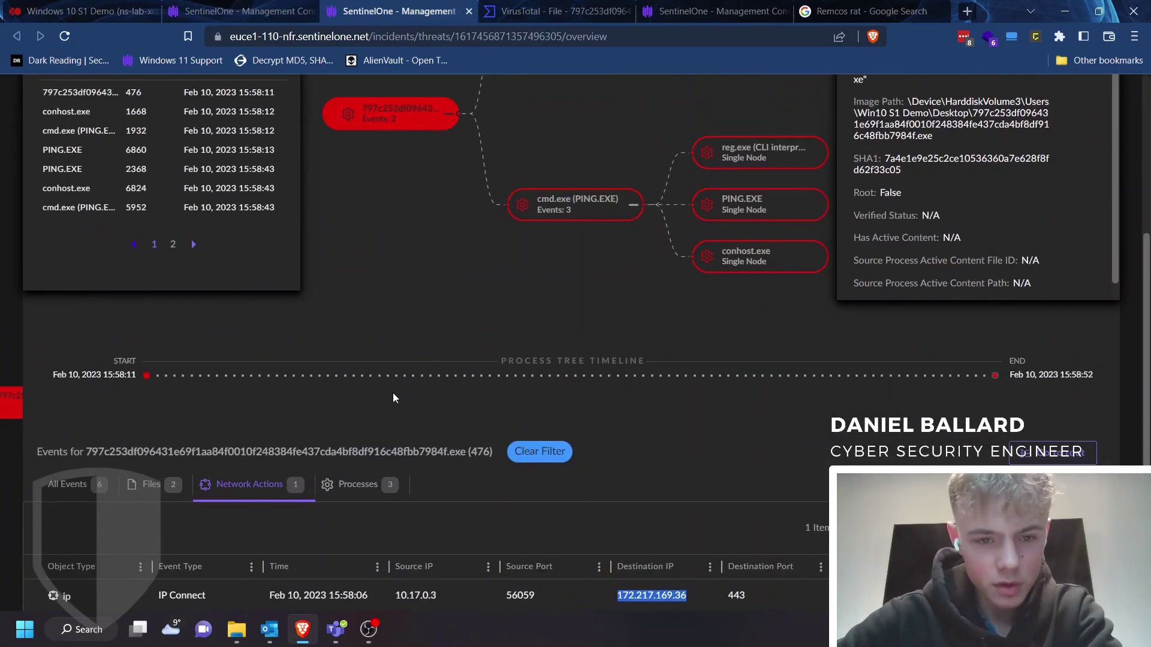
click(523, 451)
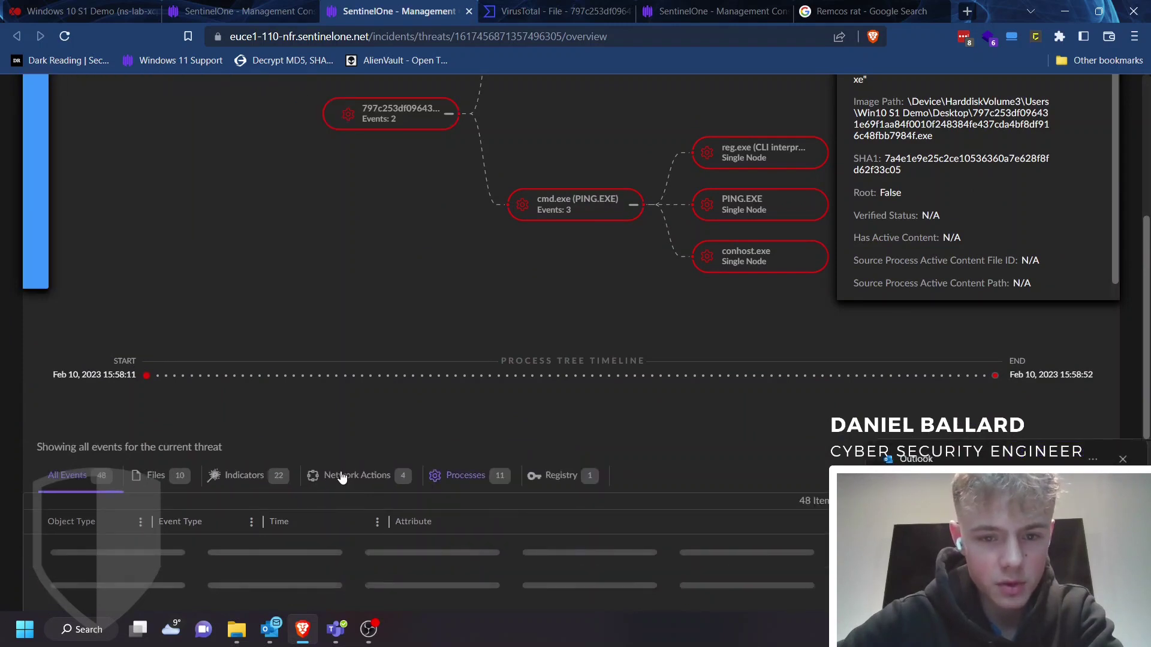
click(340, 473)
scroll(341, 471, down, 4)
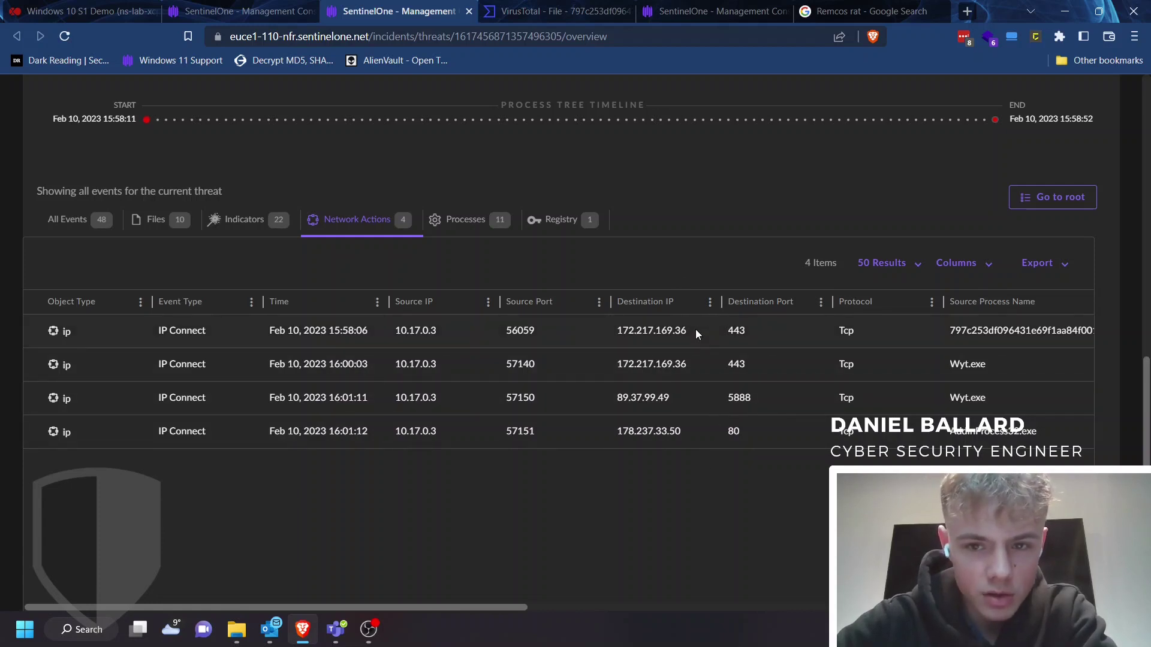
click(263, 11)
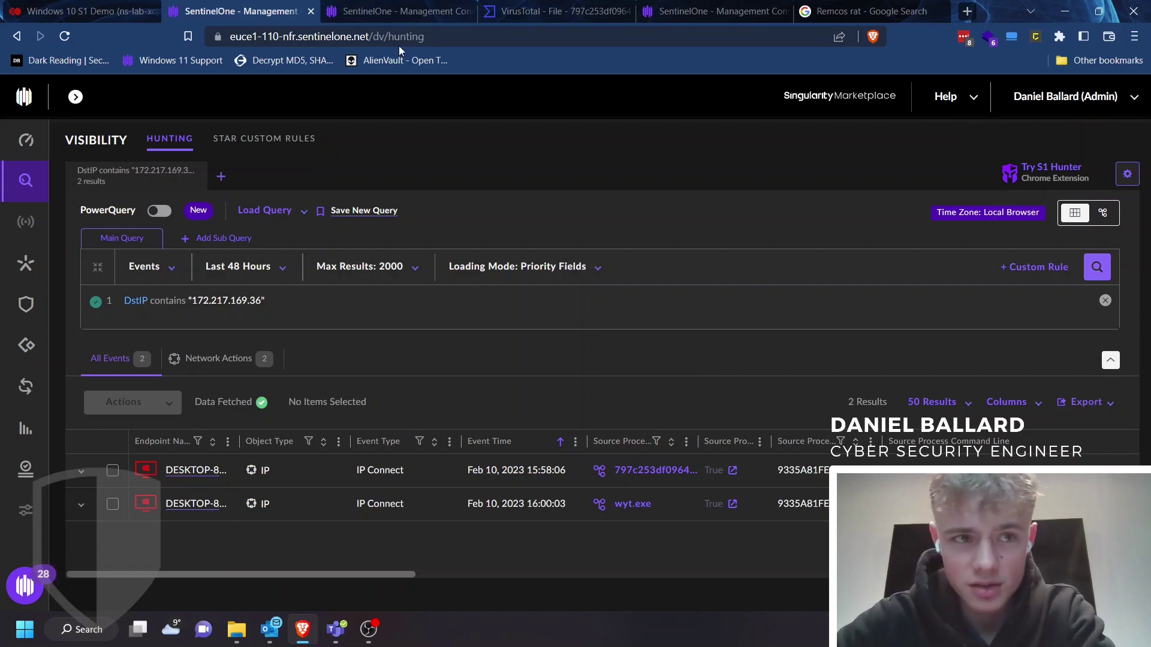
click(406, 6)
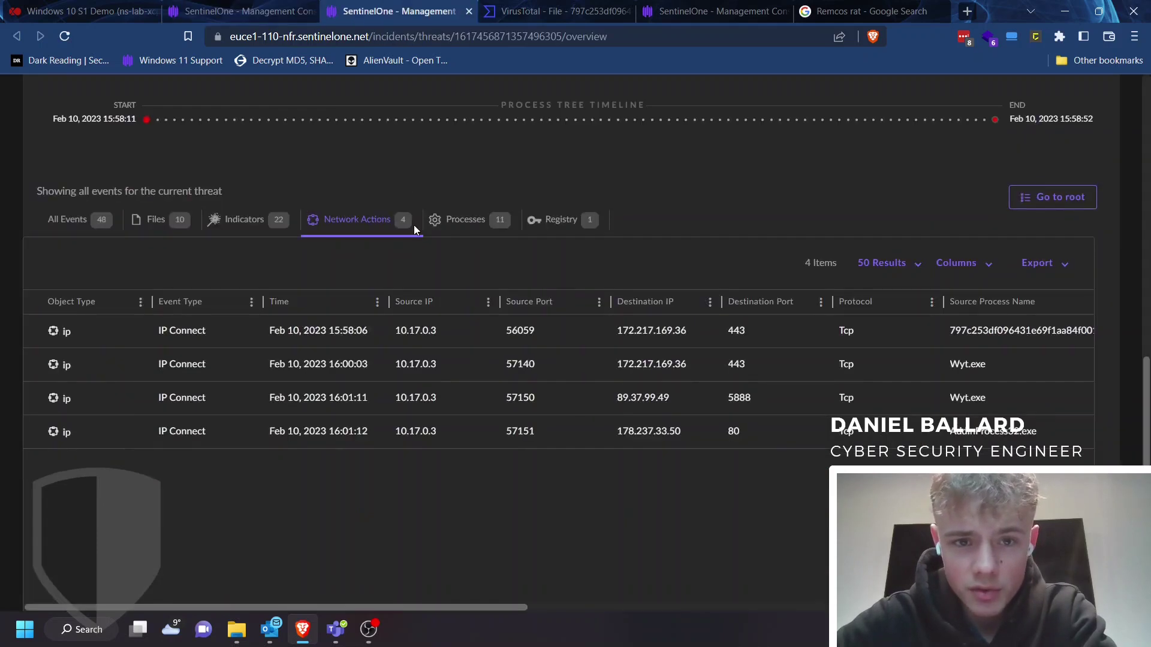
scroll(413, 224, up, 10)
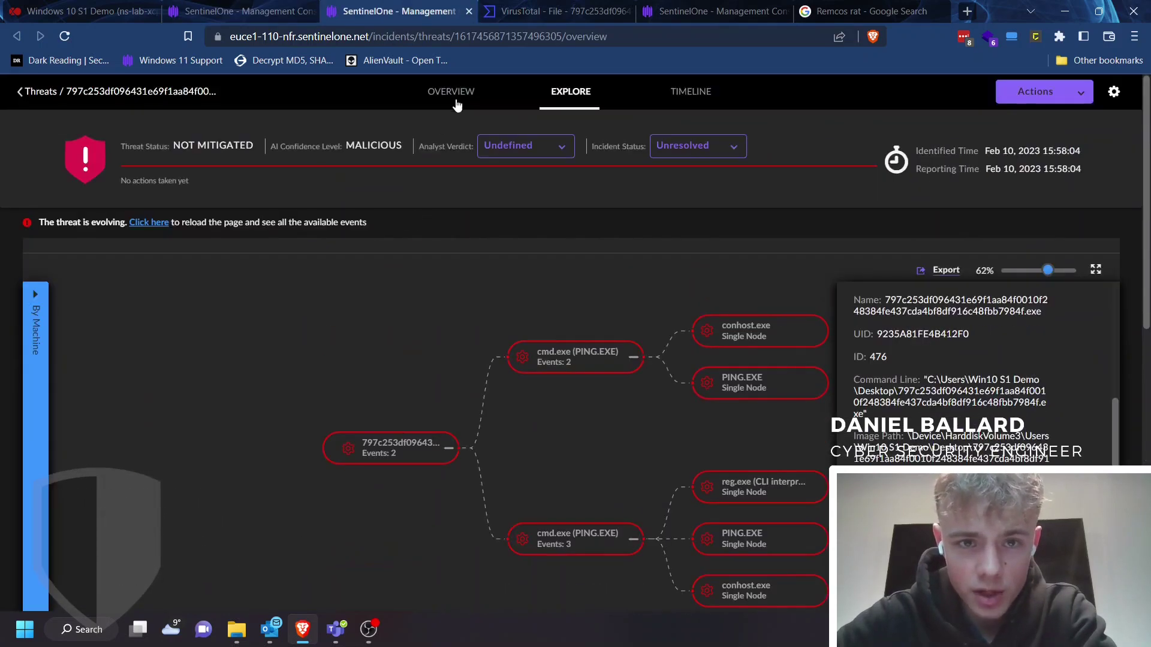
- Browse the threat Overview and its MITRE Threat Indicators, then return to the DstIP hunt tab
click(458, 103)
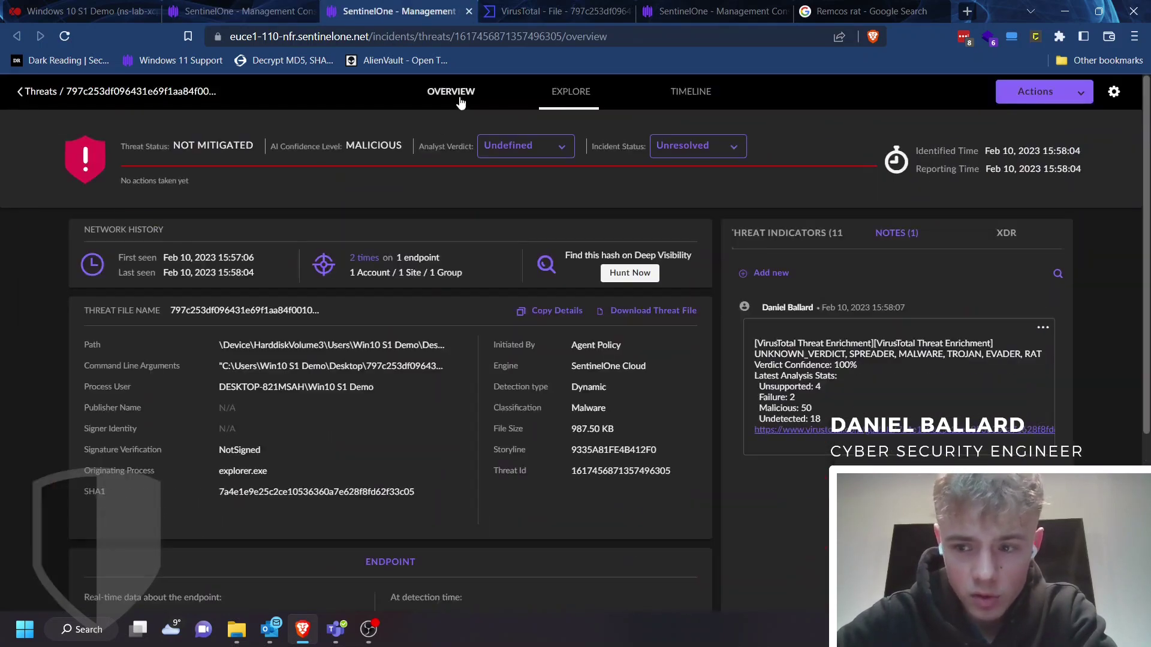
click(812, 239)
scroll(720, 449, down, 2)
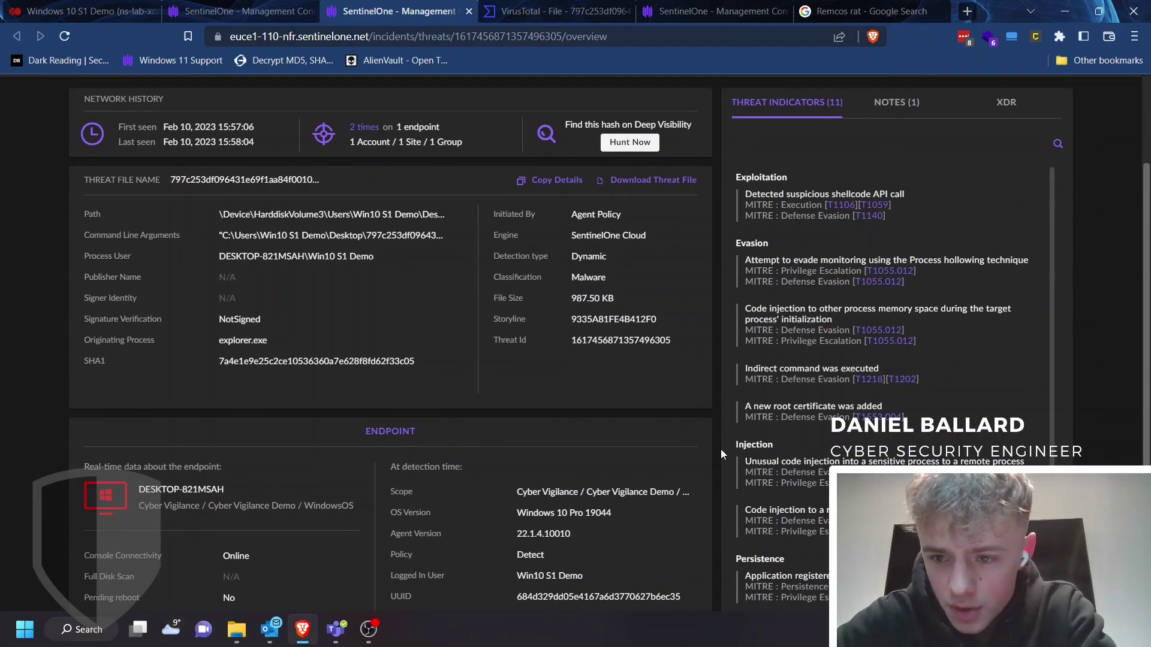
scroll(786, 455, down, 1)
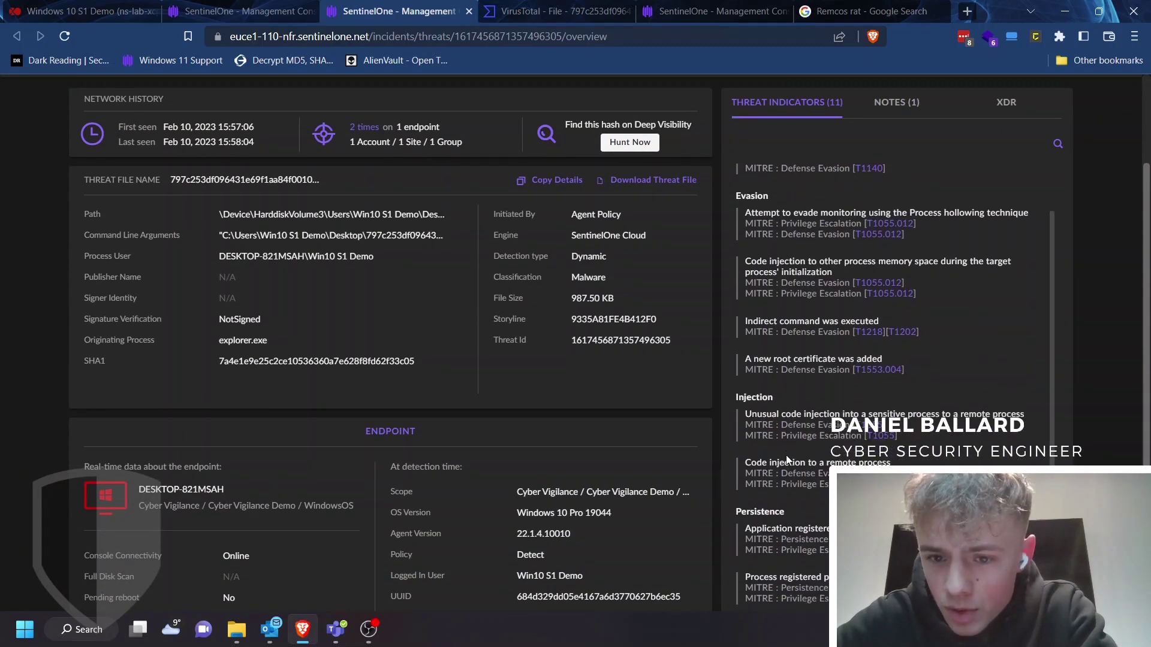
scroll(656, 455, down, 2)
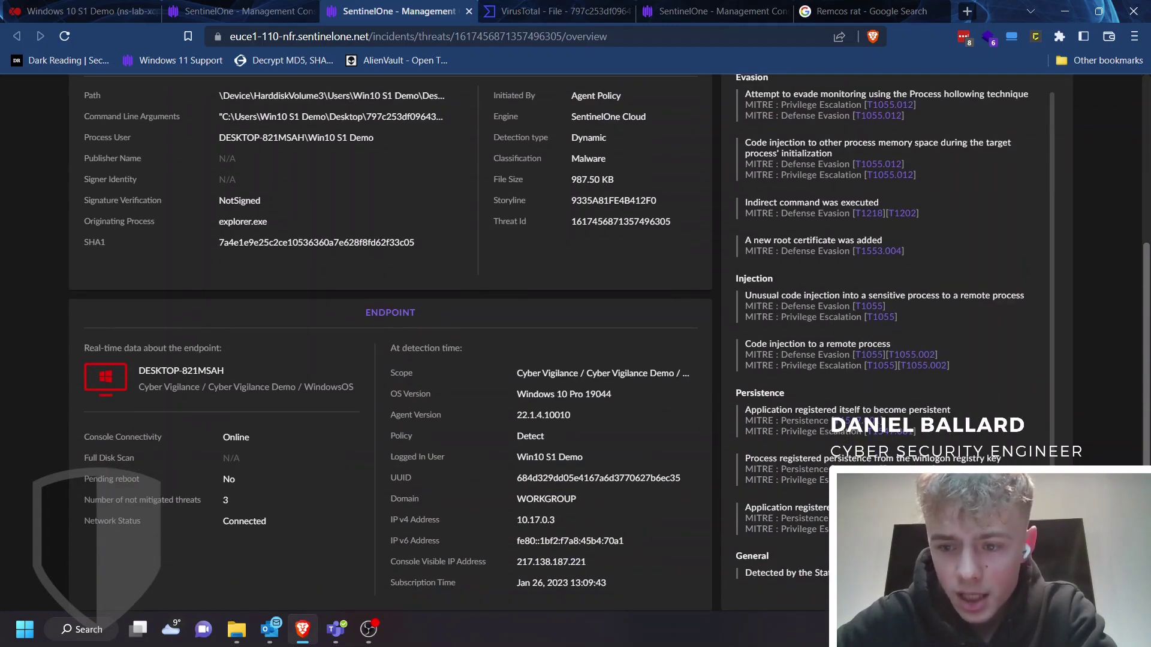
scroll(619, 276, up, 4)
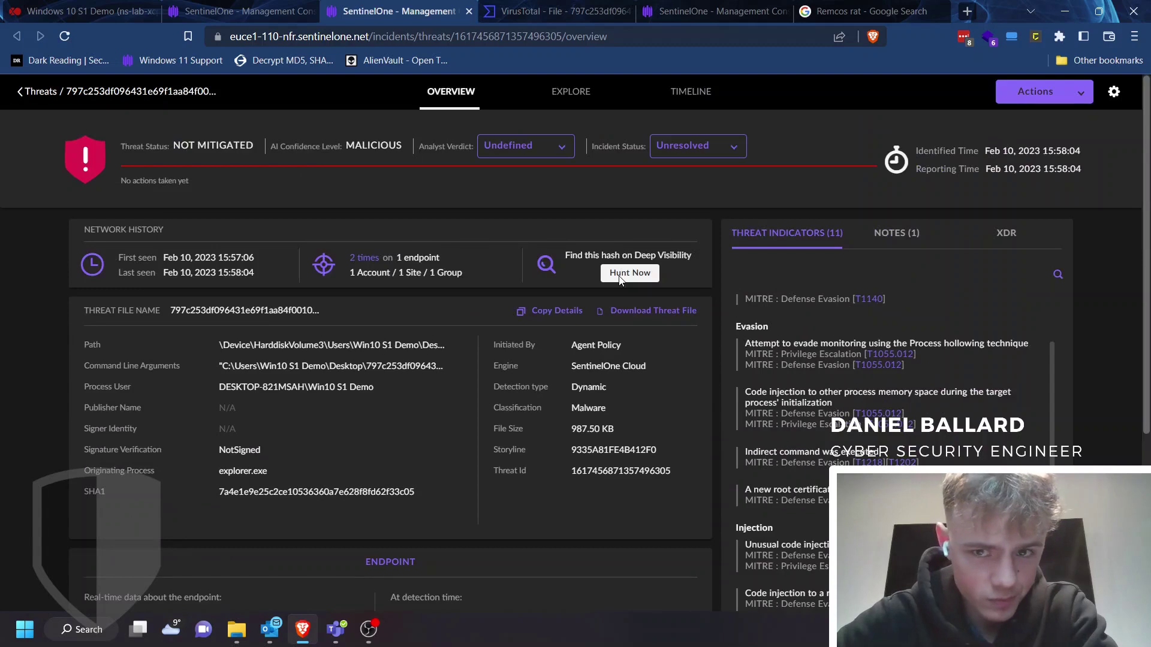
click(307, 11)
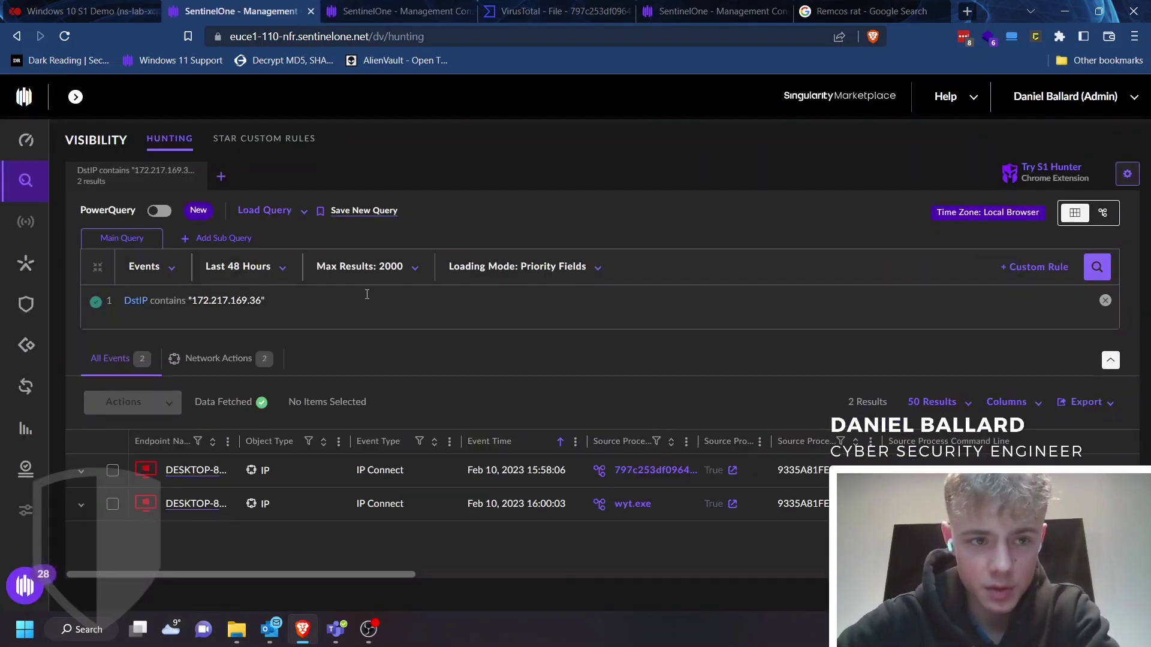
- Create custom rule 'Malicious C2 IOC' from the DstIP query, set Permanent and Critical severity, and continue
click(1030, 268)
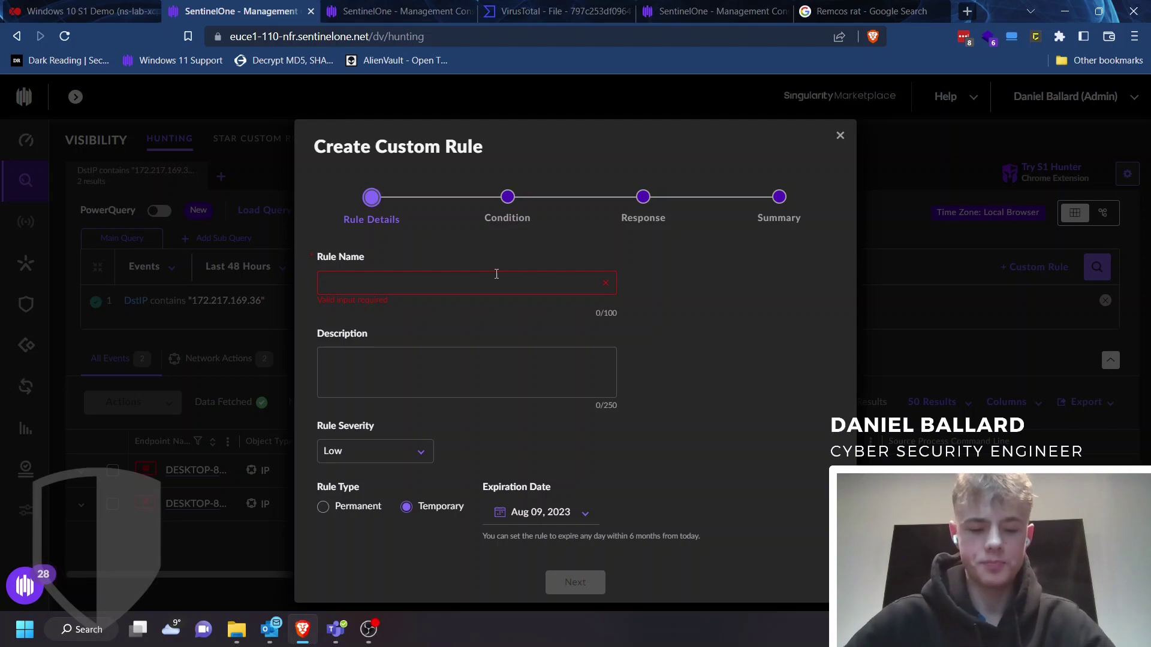
text(Malicious)
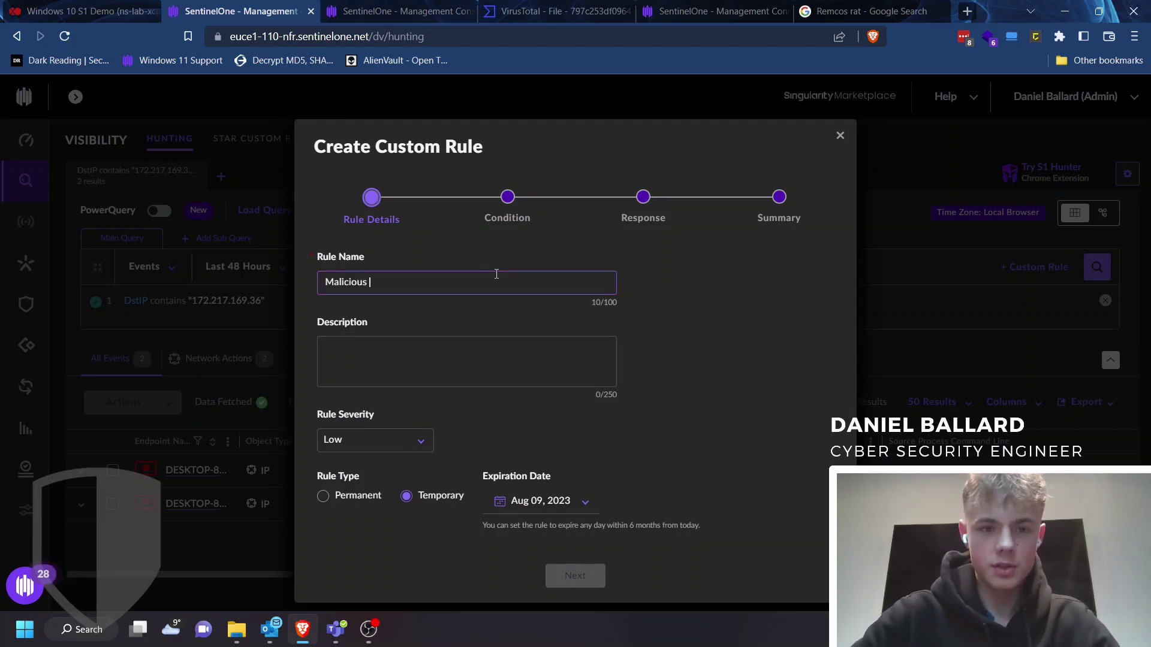
key(Caps_Lock)
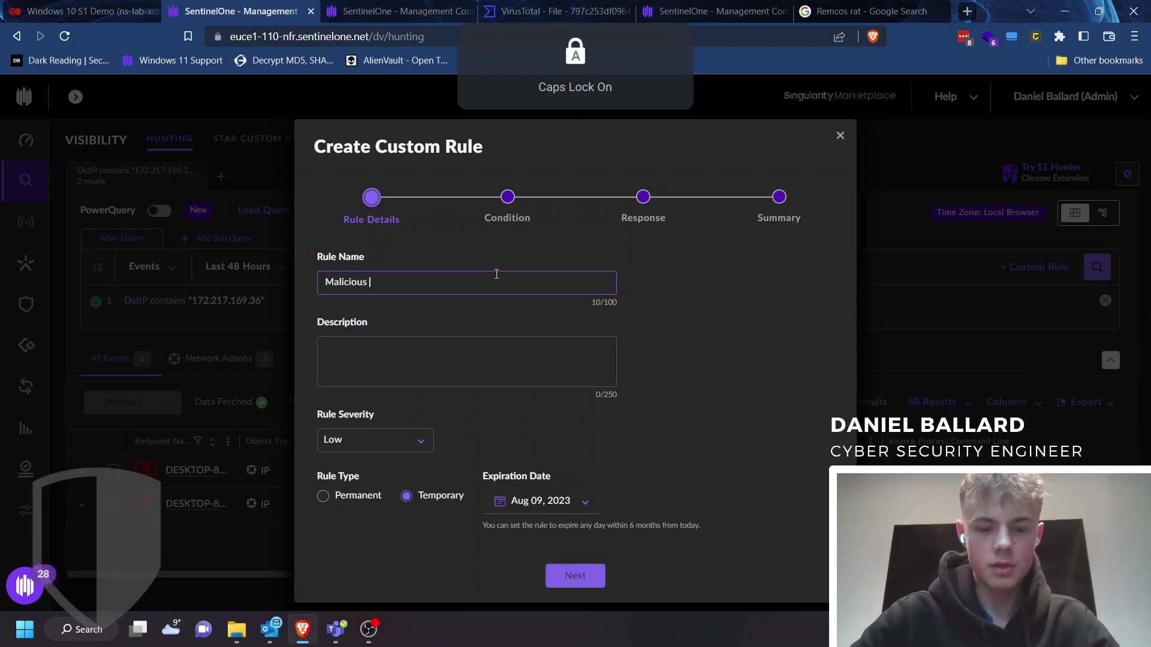
text(C2)
key(Caps_Lock)
key(Caps_Lock)
text(IOC)
key(Caps_Lock)
click(359, 360)
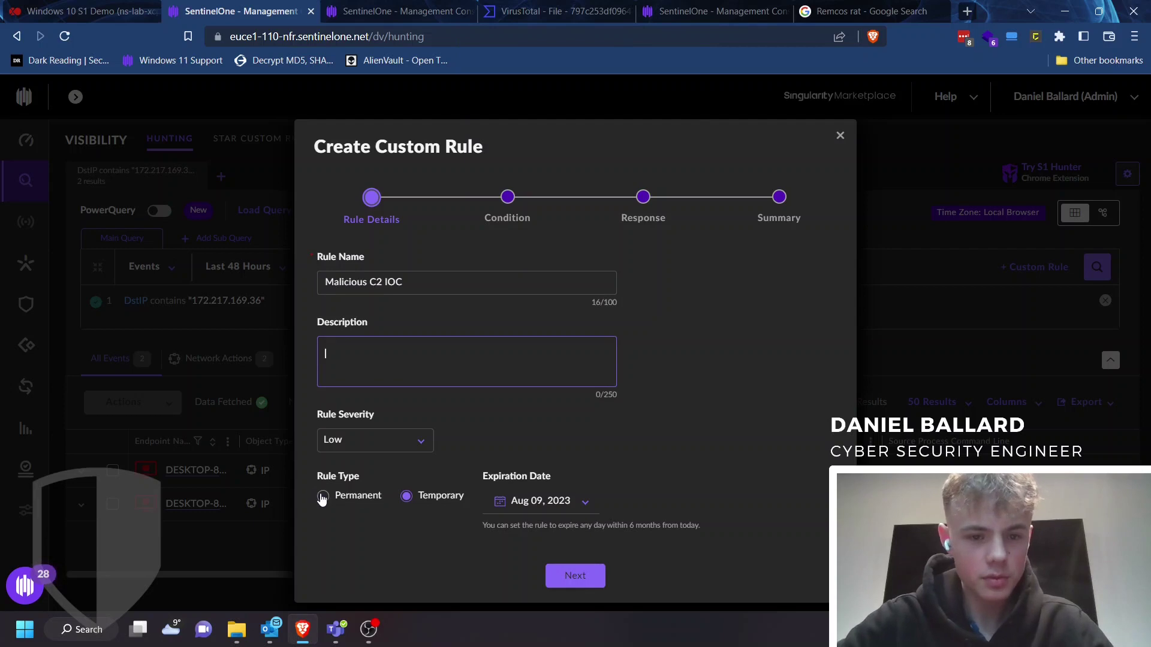
click(323, 496)
click(389, 437)
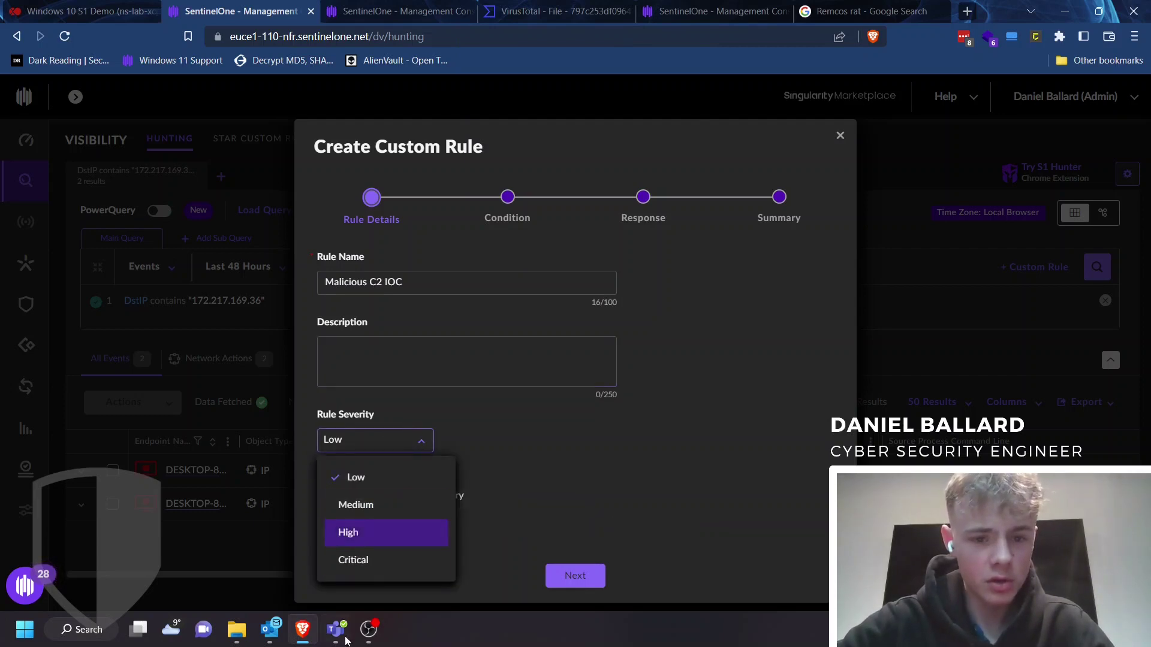
click(368, 574)
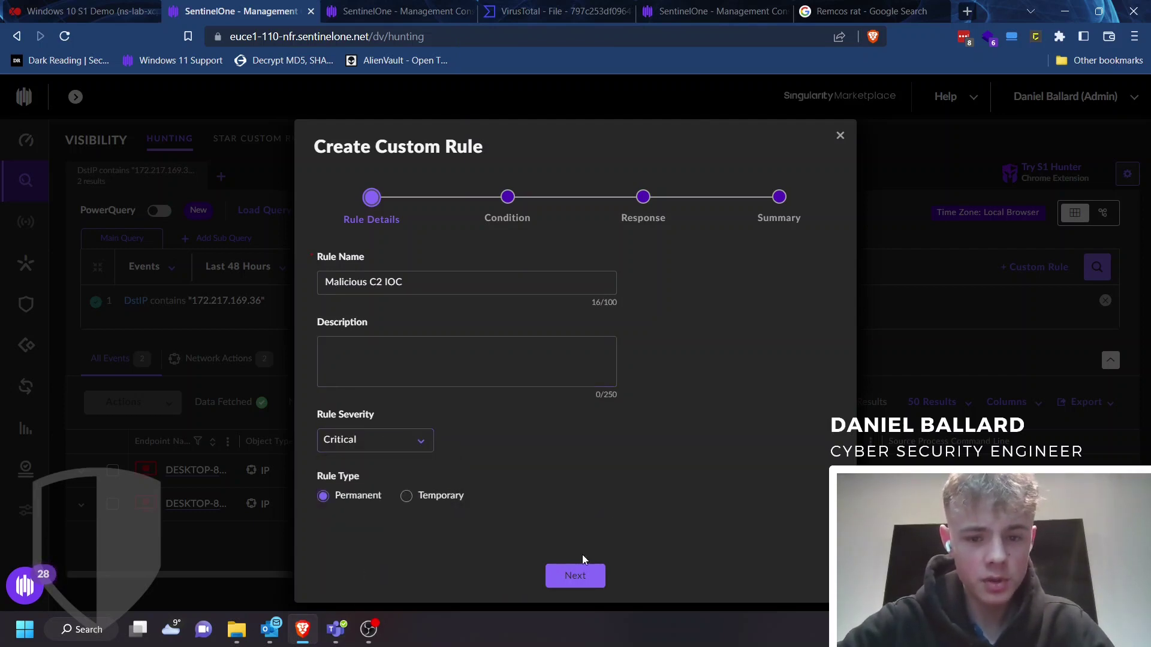
click(577, 578)
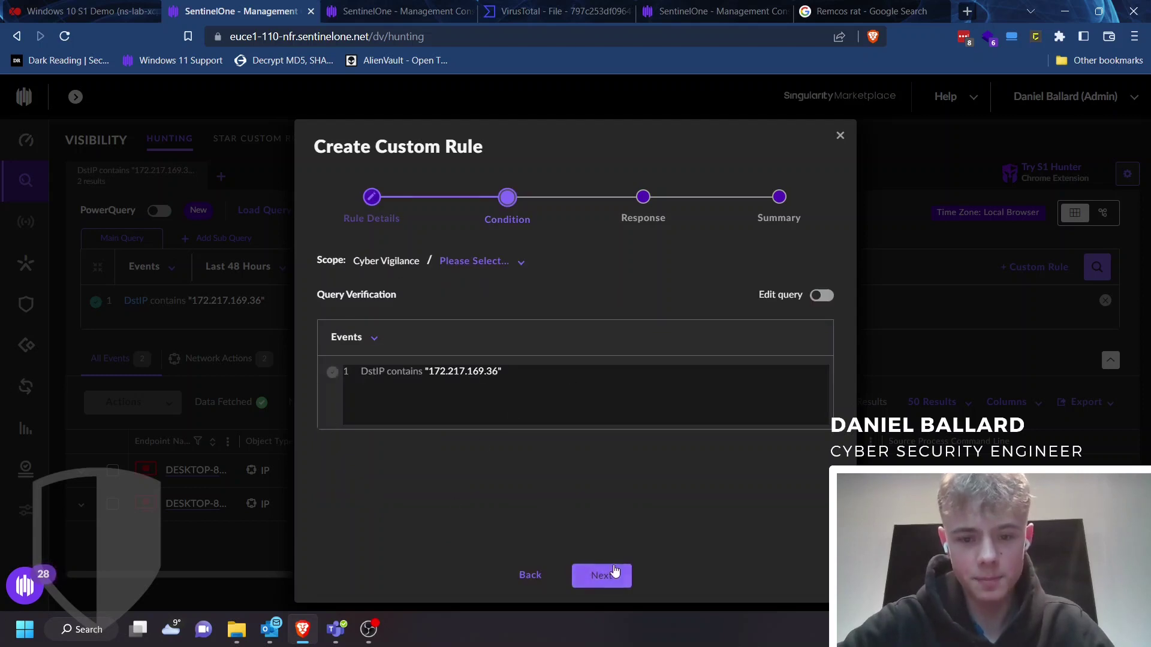
- Enable Treat as a threat with Malicious Threat Policy, tick Activate rule immediately, and activate 'Malicious C2 IOC'
click(612, 575)
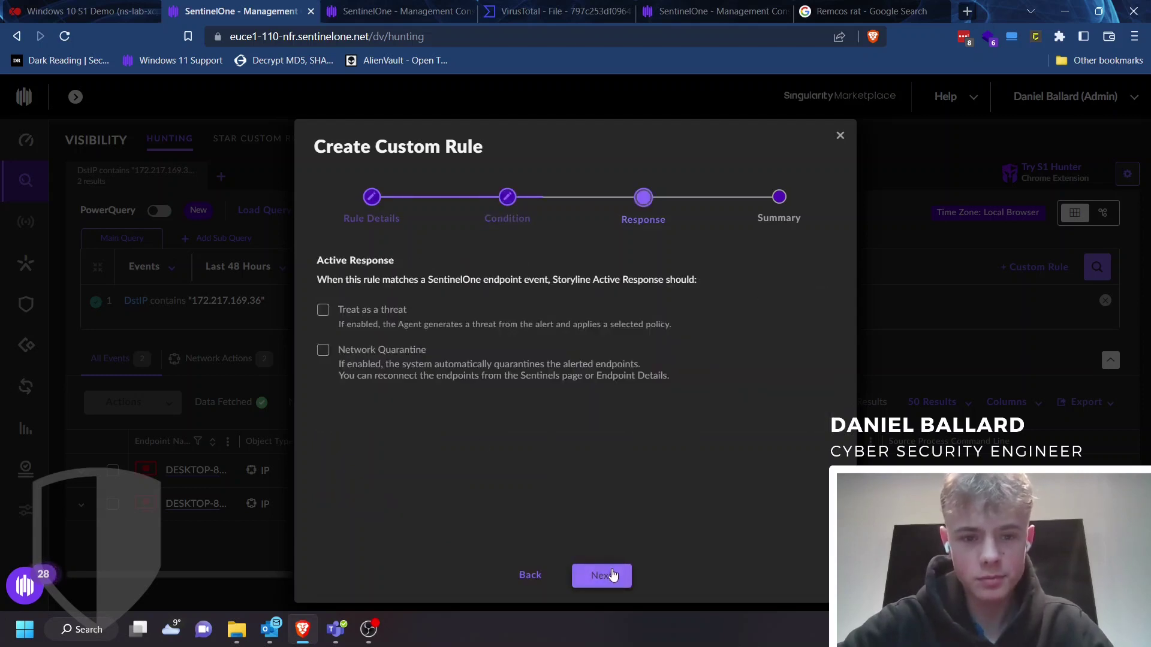
click(323, 311)
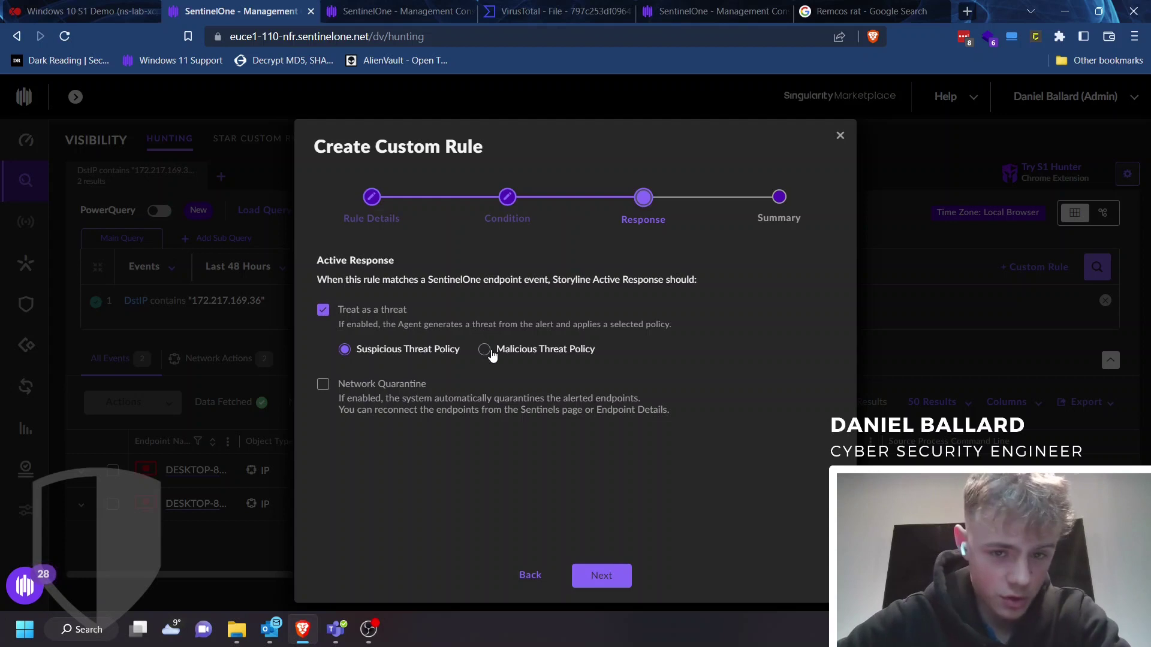
click(491, 352)
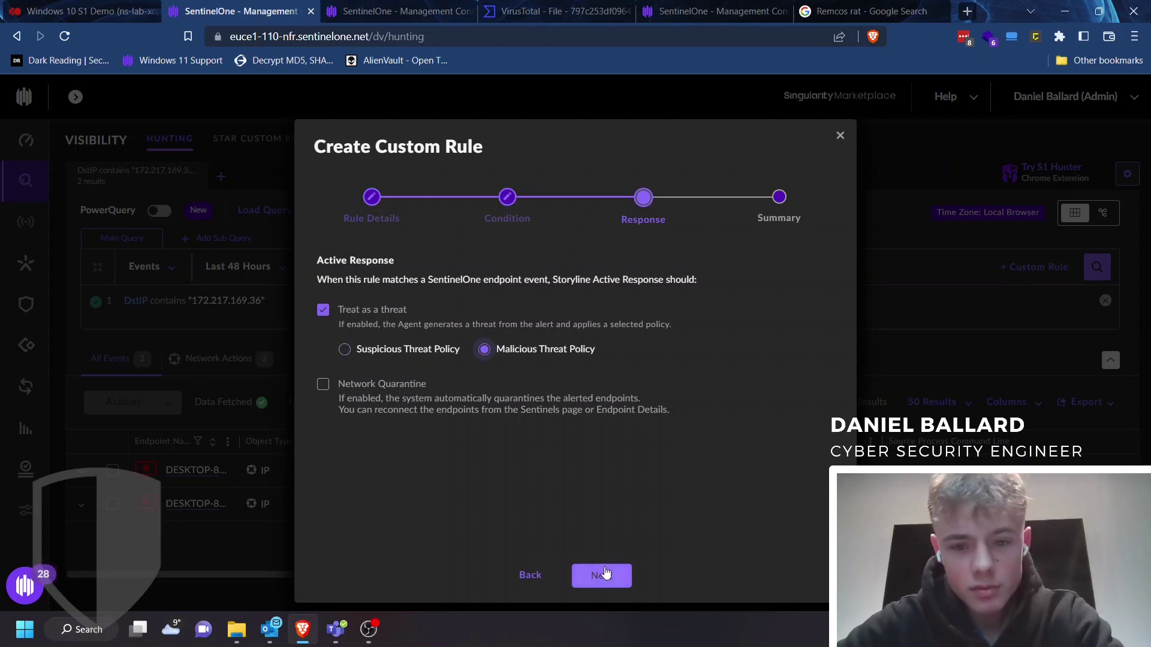
click(602, 575)
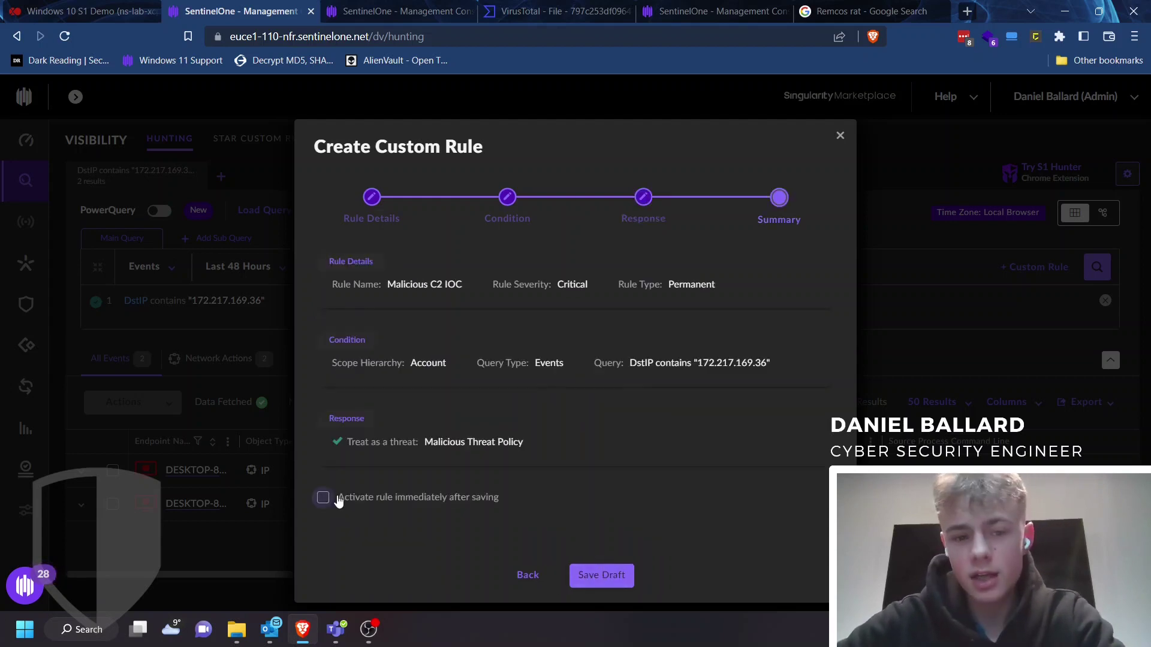
click(338, 499)
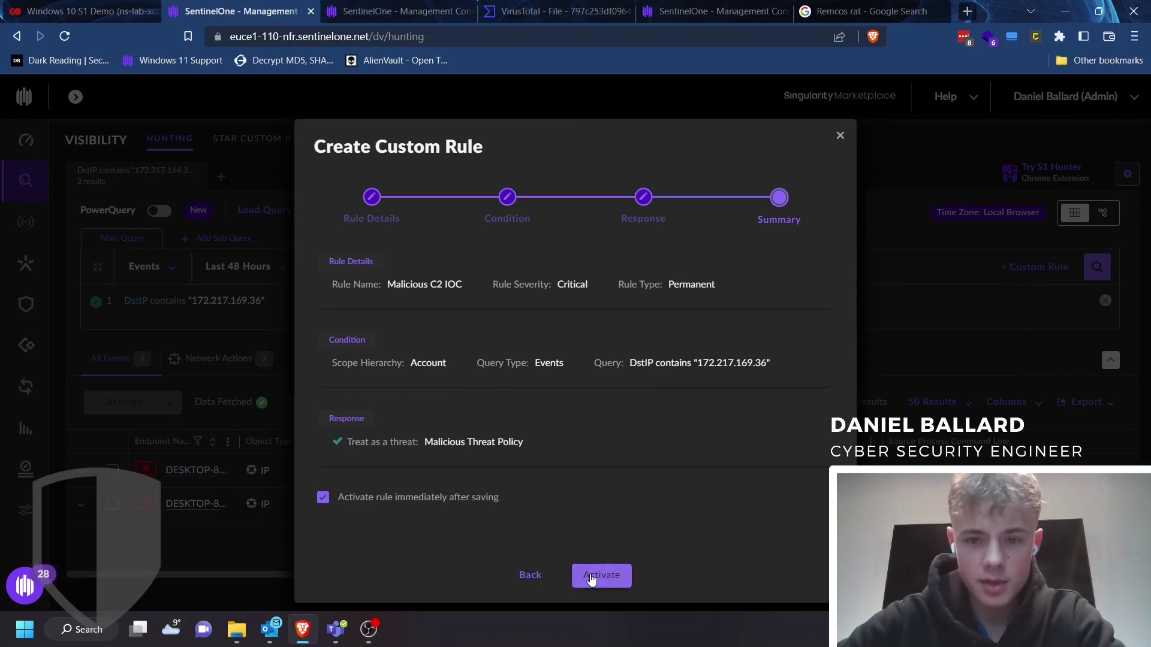
click(591, 577)
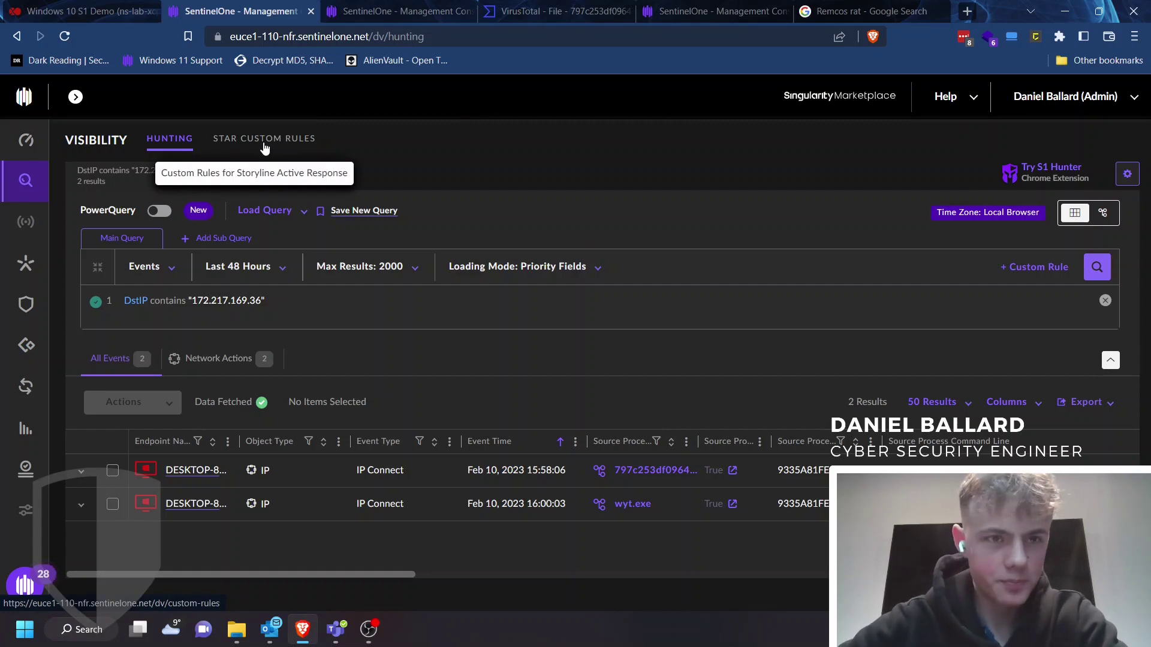
- In the VM's Edge, return to MalwareBazaar's sample list and open the AgentTesla sample's download page
click(96, 7)
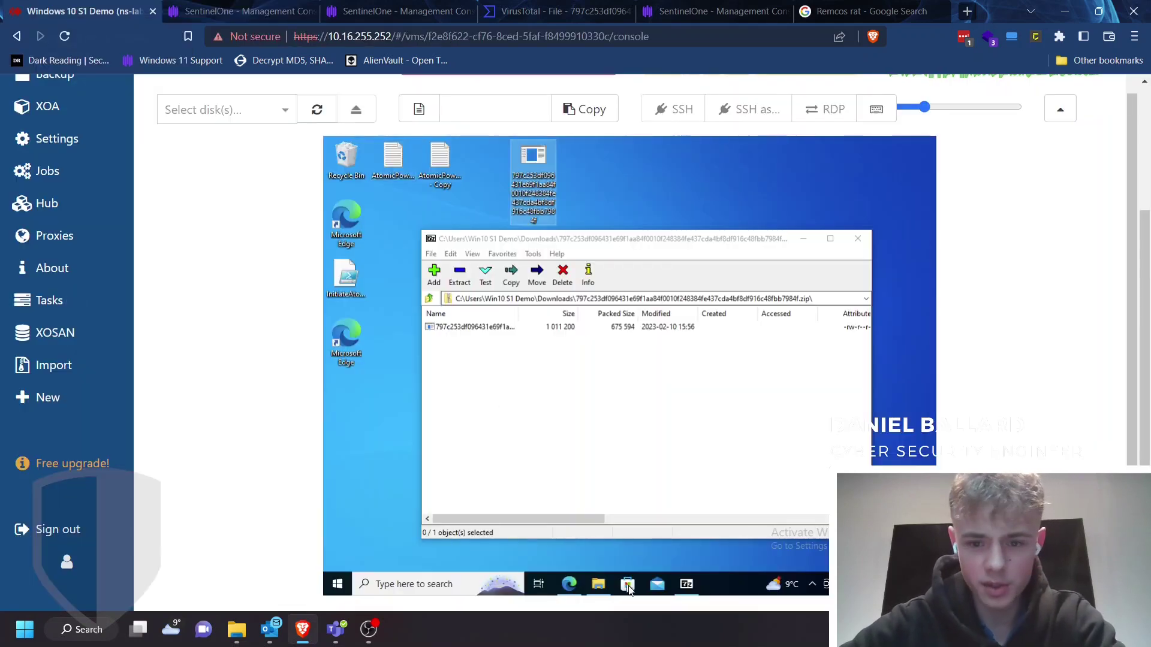
click(570, 585)
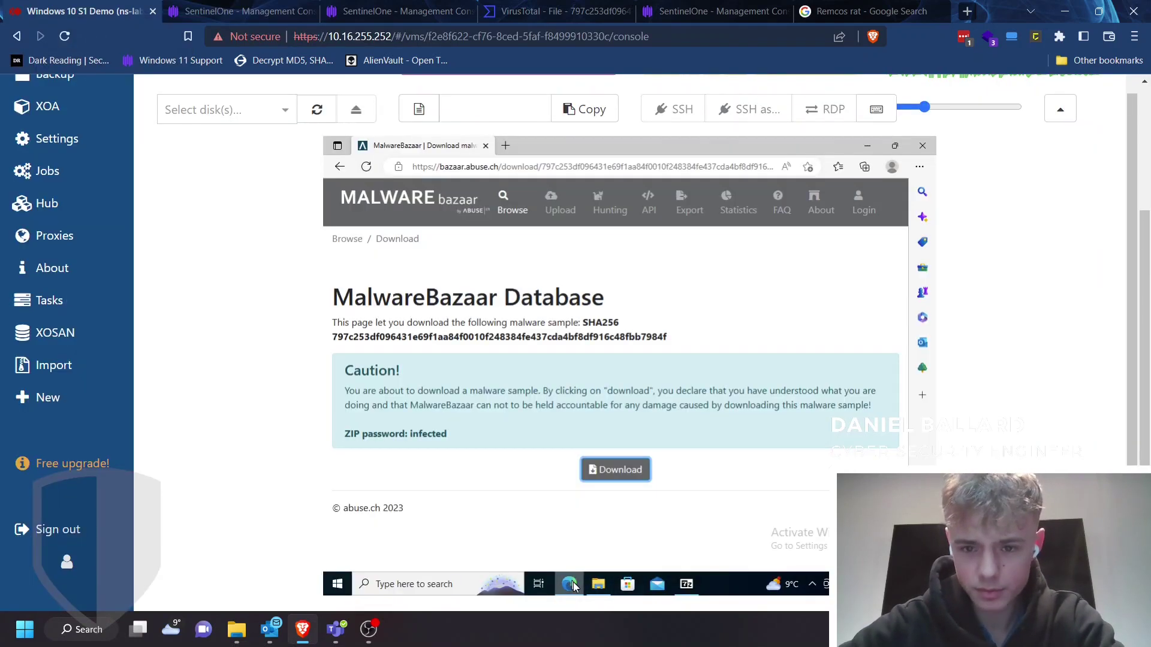
click(330, 166)
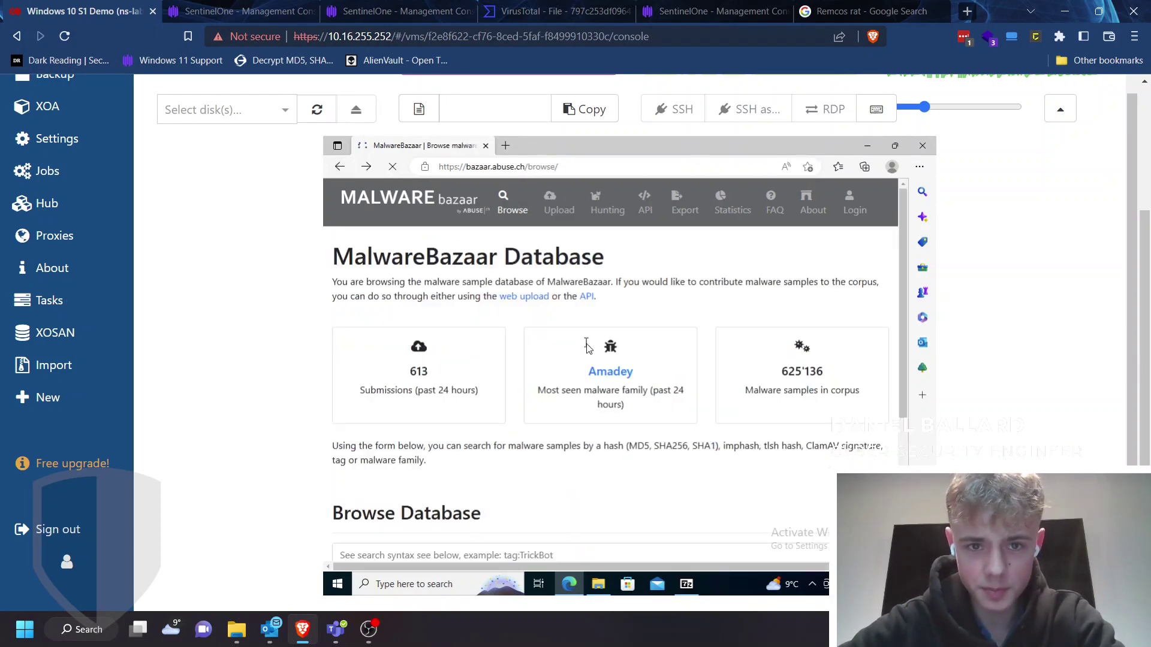
scroll(586, 348, down, 10)
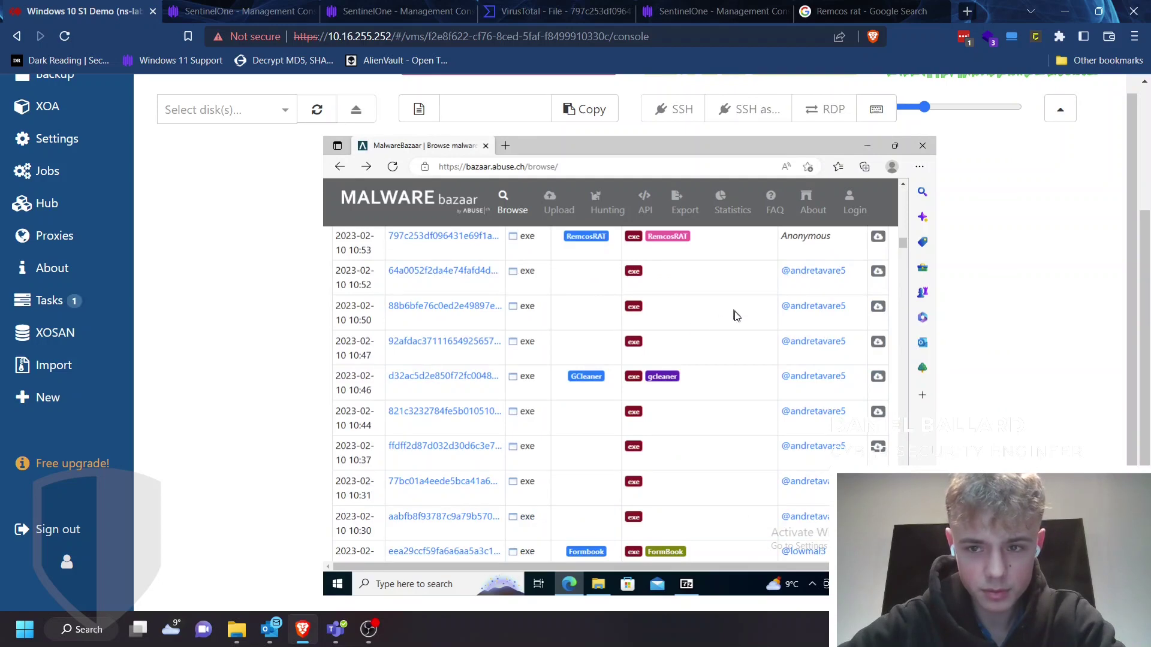
scroll(735, 313, down, 5)
scroll(735, 312, up, 15)
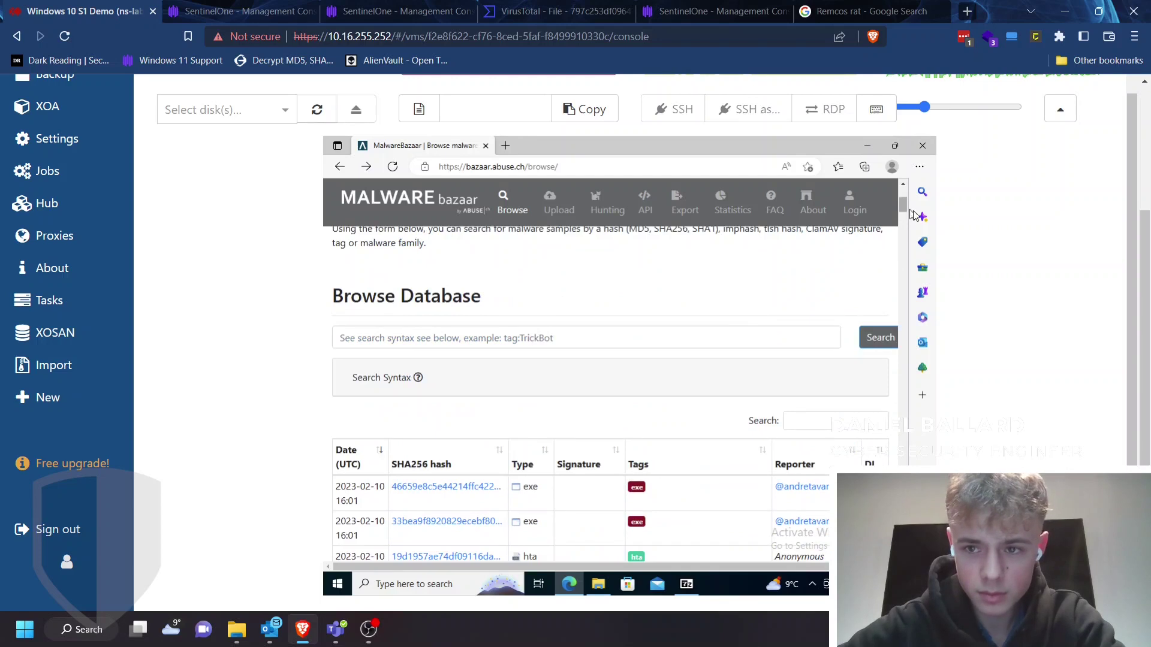
drag(909, 211, 912, 237)
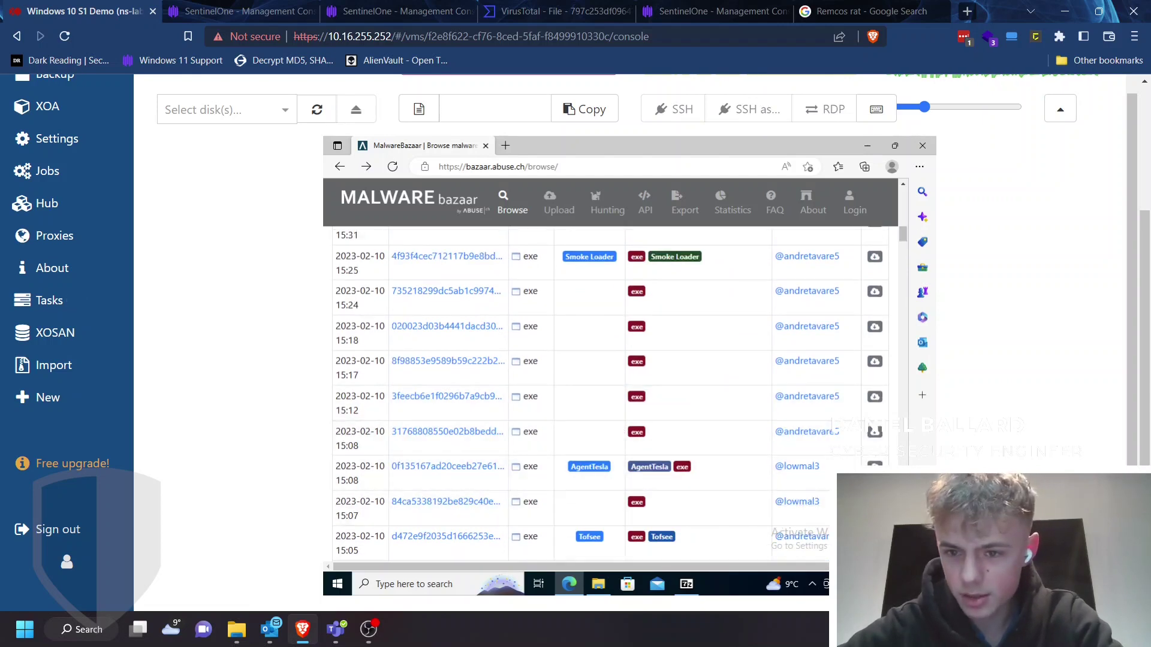
click(875, 465)
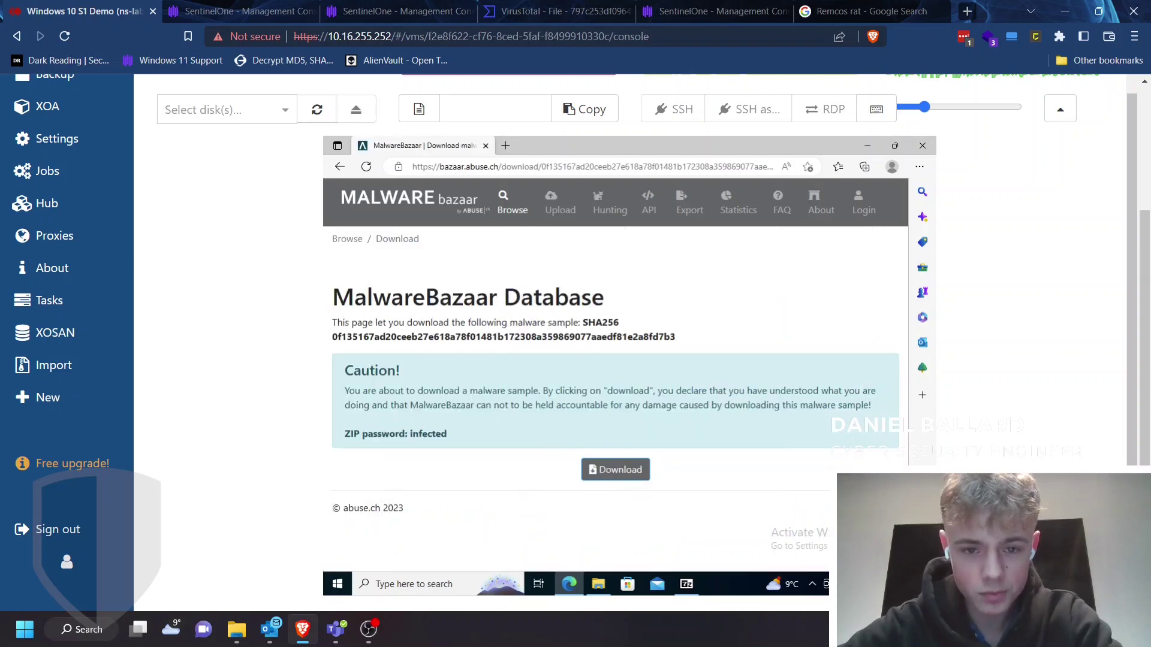
- Download the AgentTesla sample zip and open it from Downloads in 7-Zip
click(600, 470)
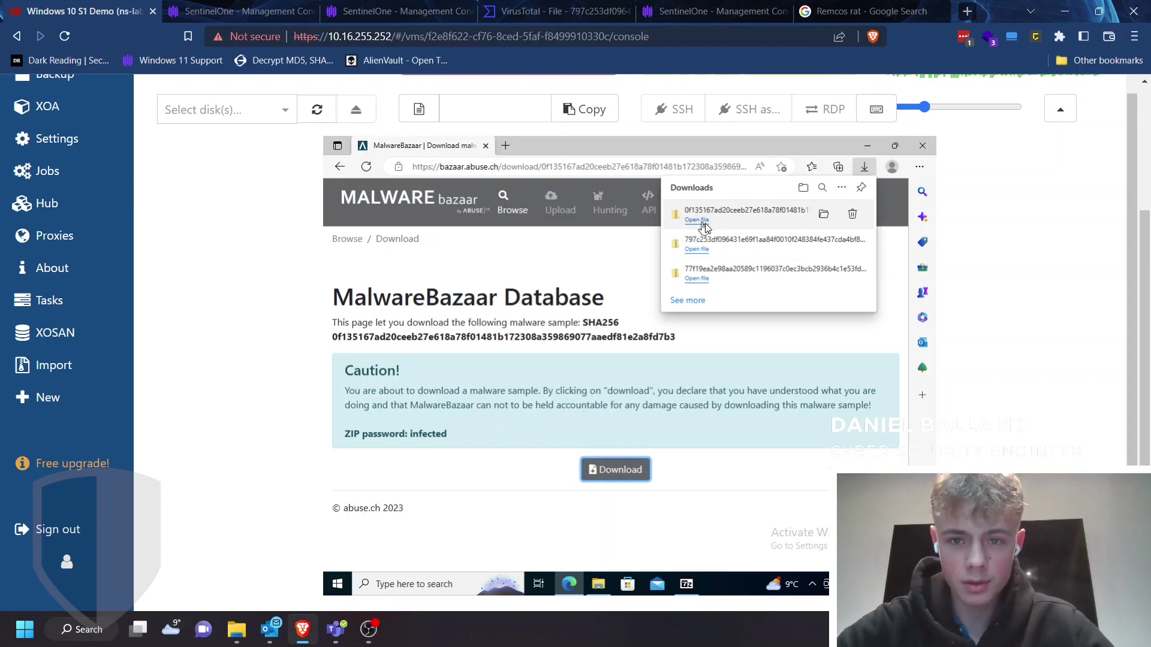
click(687, 592)
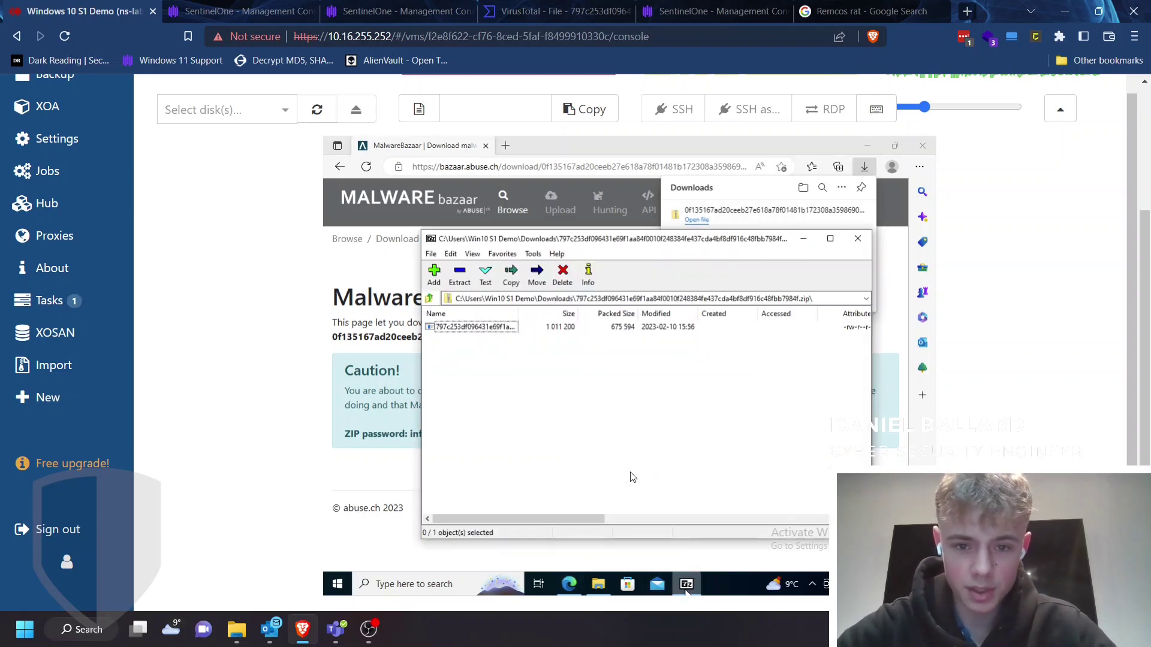
click(429, 299)
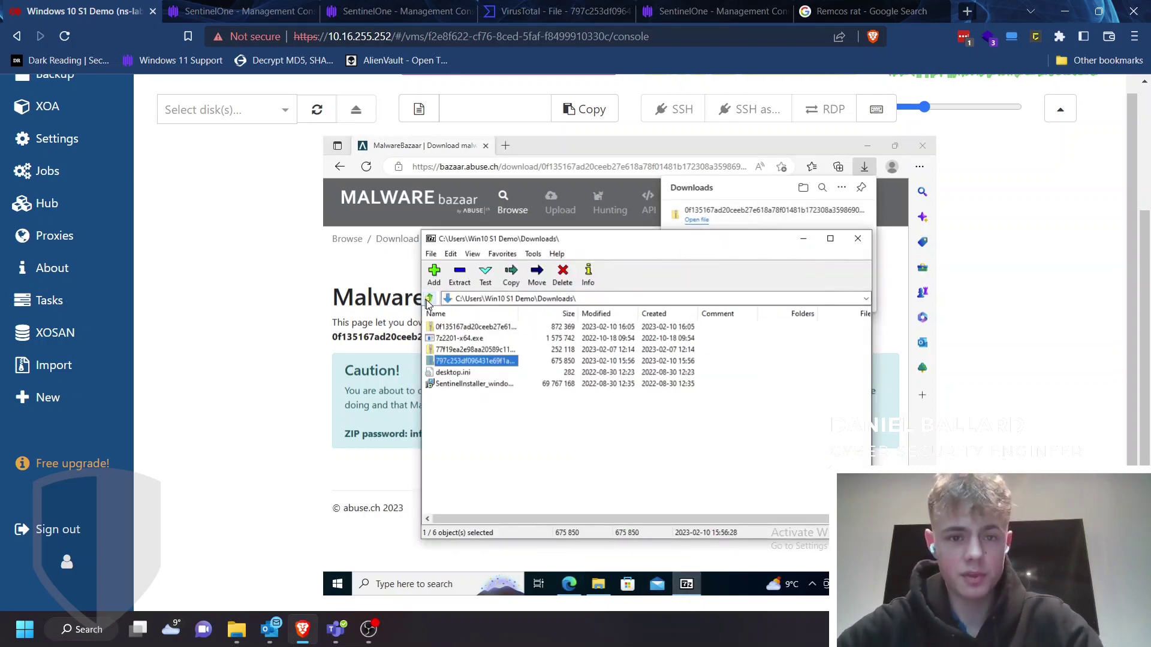
double_click(477, 328)
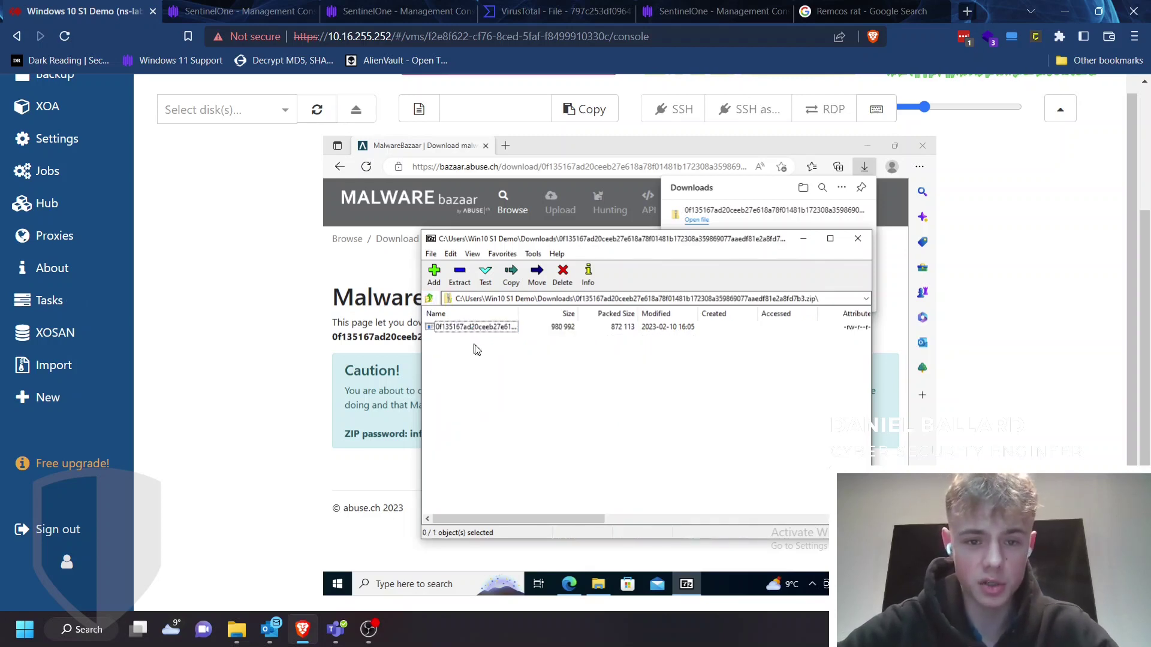
- Extract and run the sample with the archive password, choosing Run anyway past SmartScreen, then return to SentinelOne
click(475, 333)
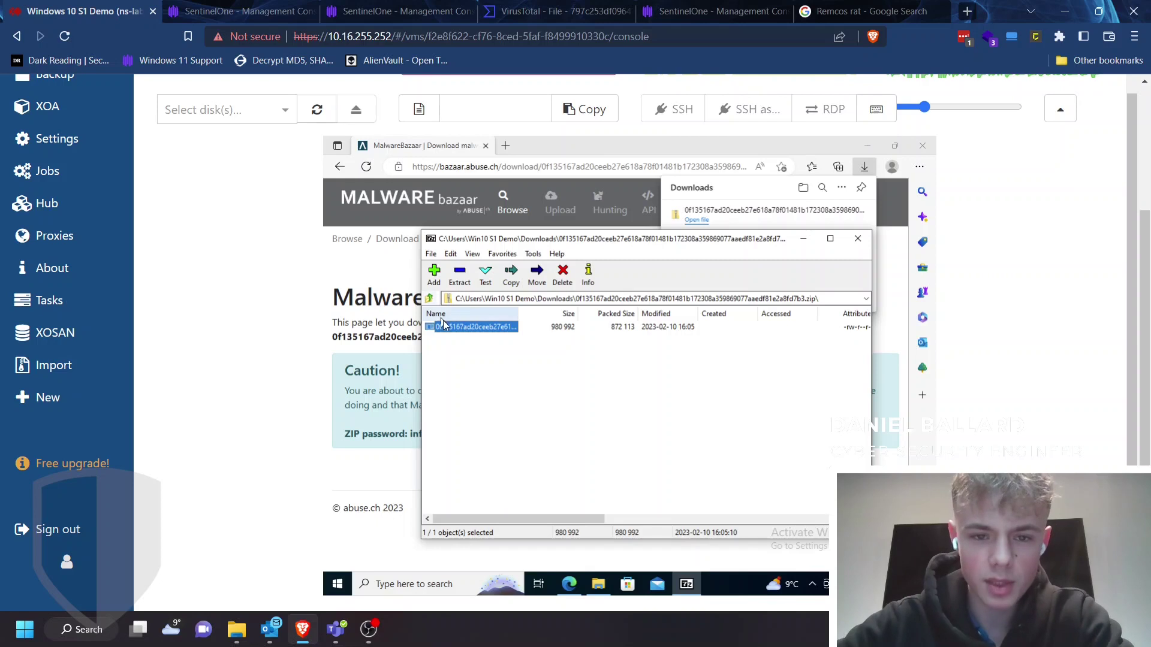
double_click(480, 331)
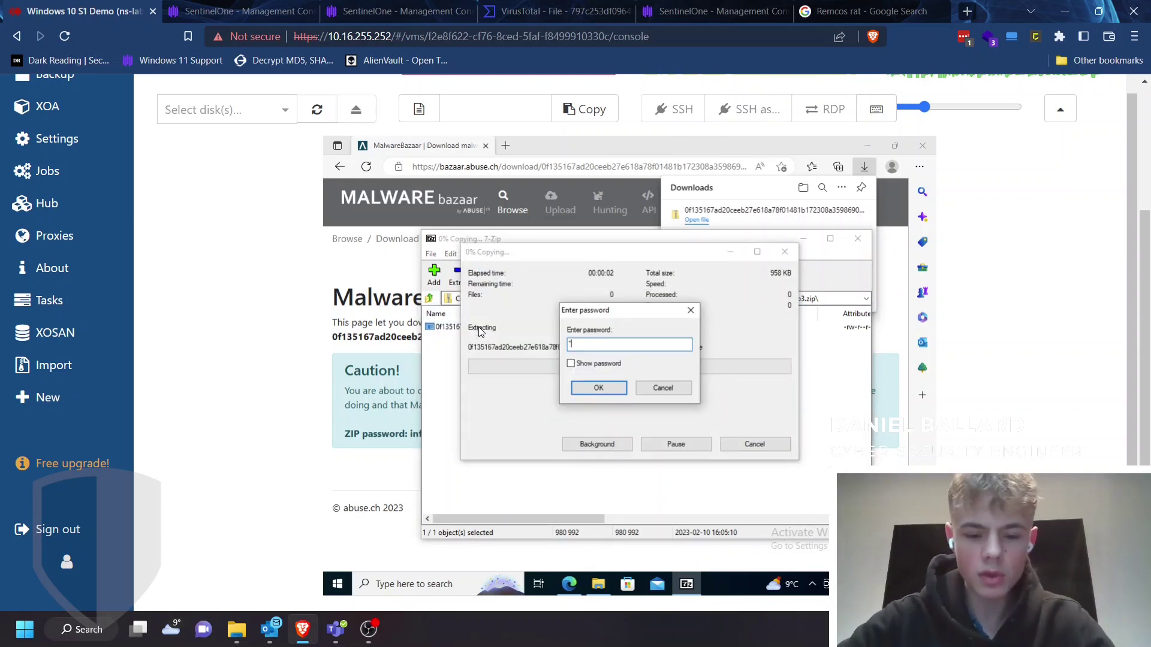
text(infect)
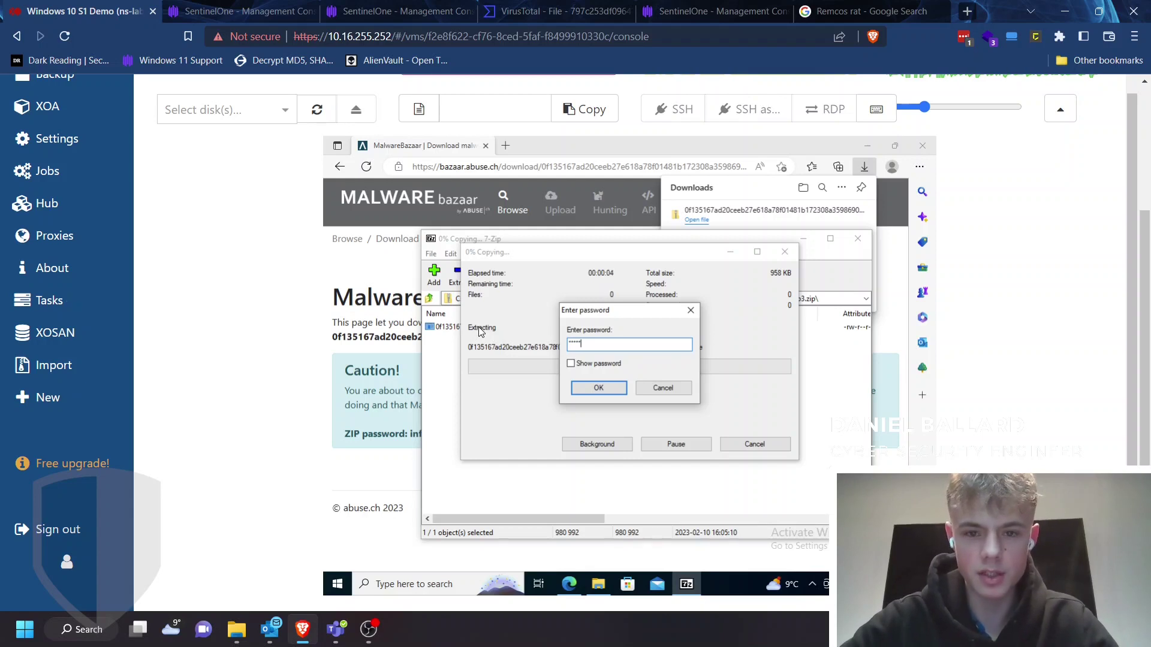
key(Return)
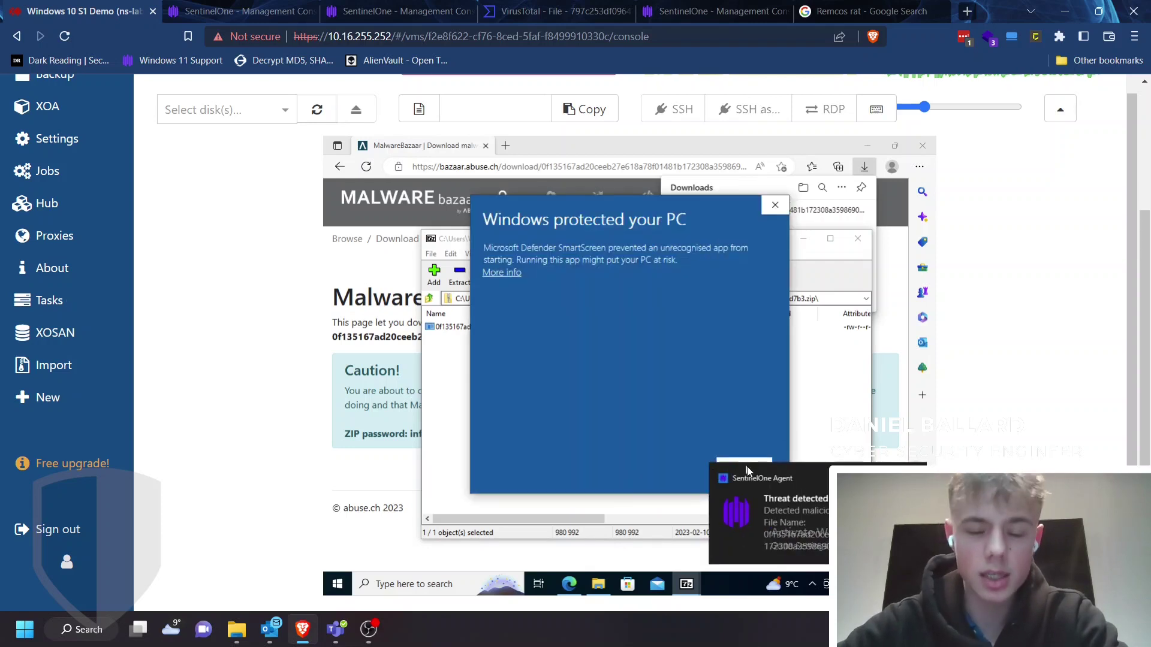
click(498, 274)
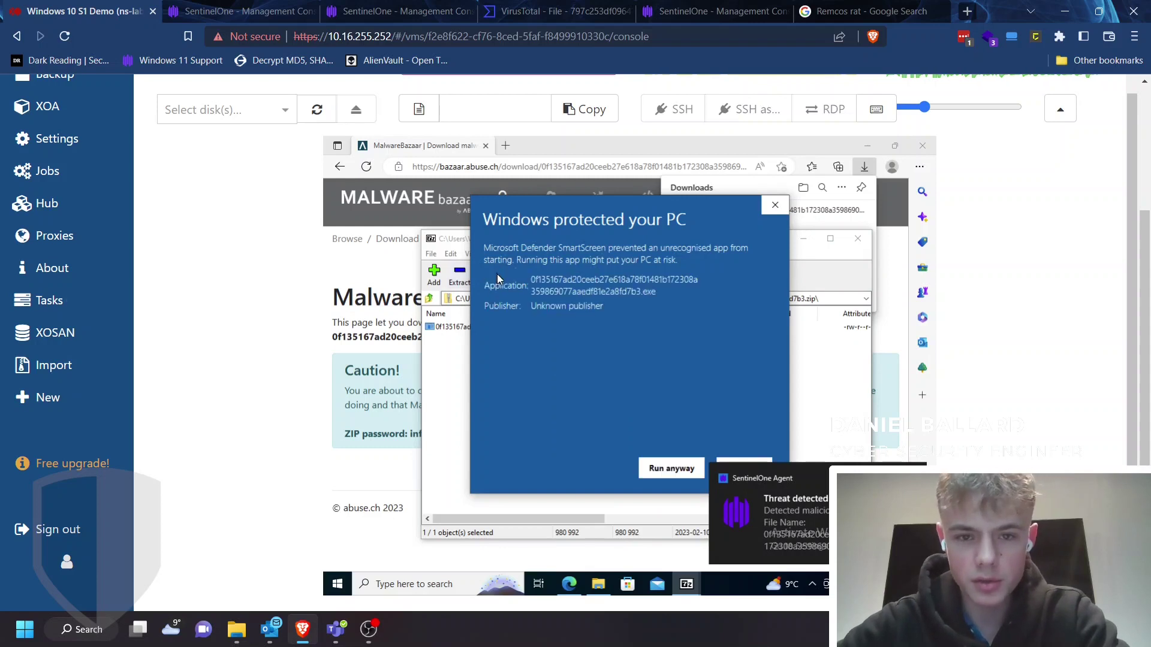
click(653, 467)
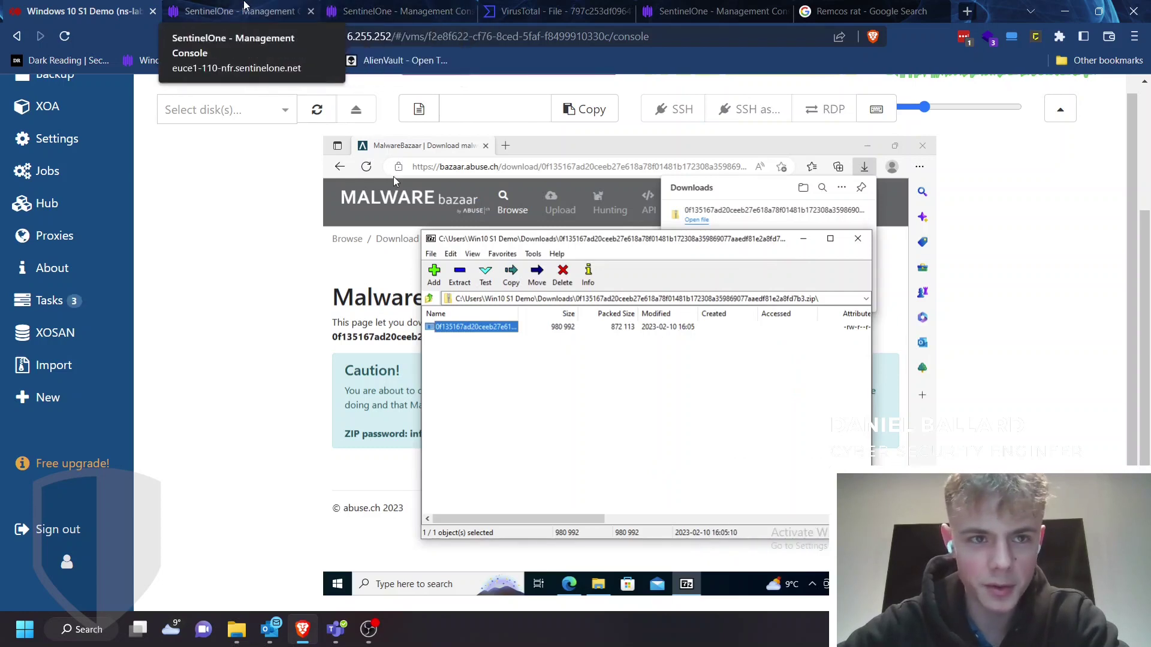
click(240, 10)
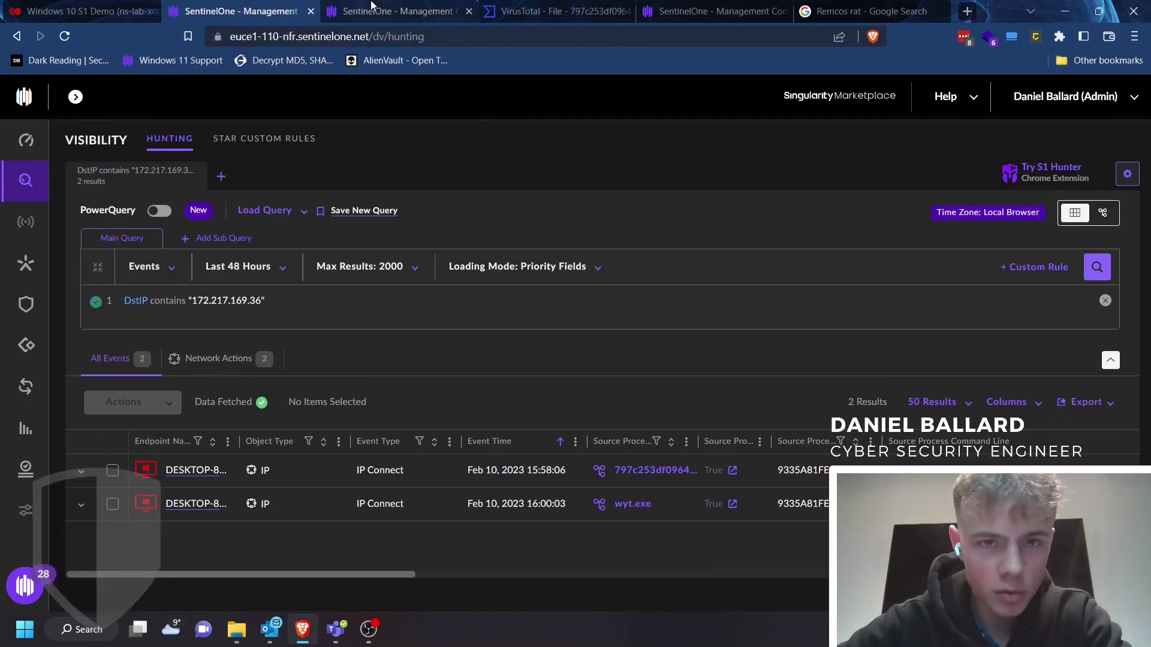
- Open Incidents > Threats and expand the second threat's details
click(382, 10)
click(240, 11)
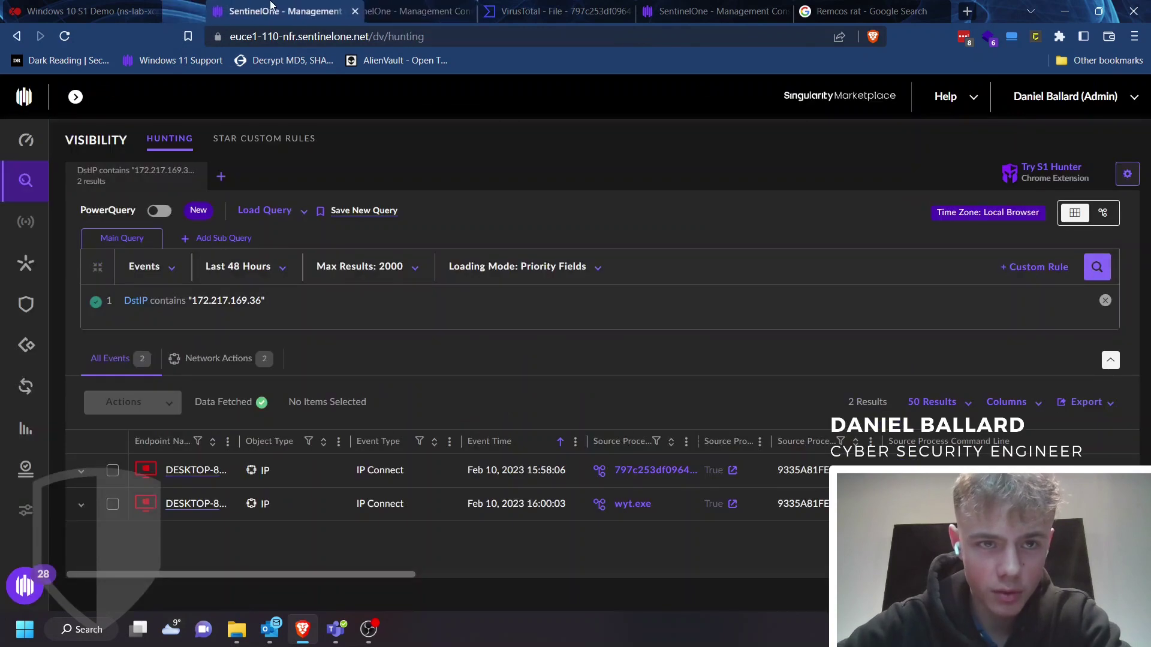
click(6, 312)
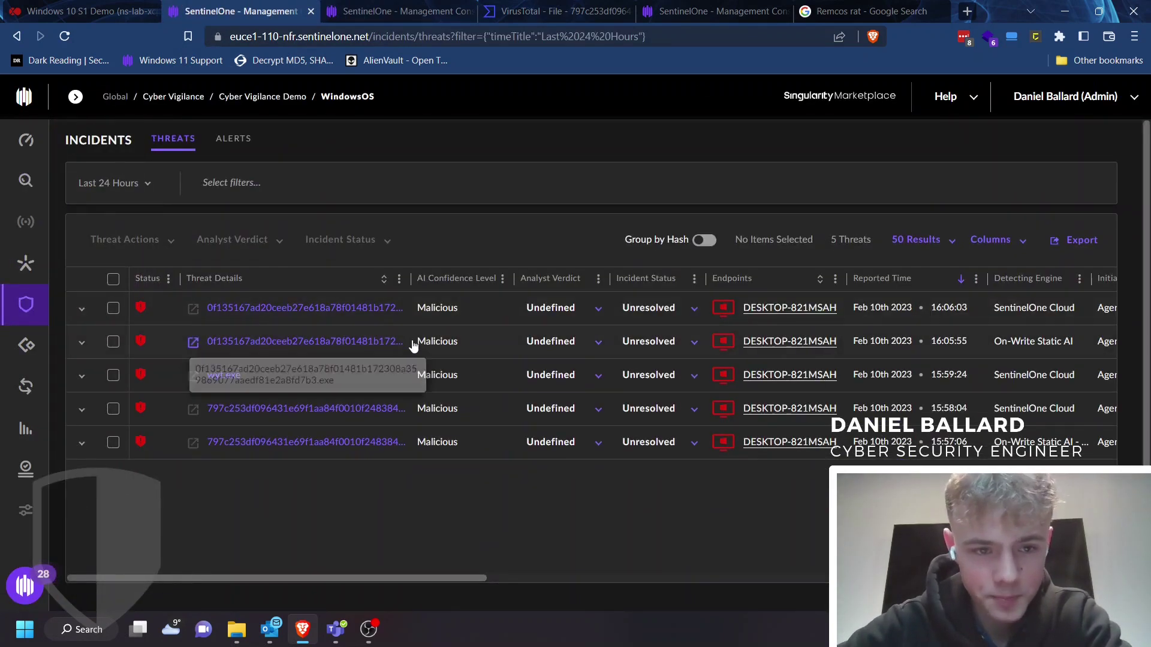
click(458, 343)
scroll(431, 412, down, 1)
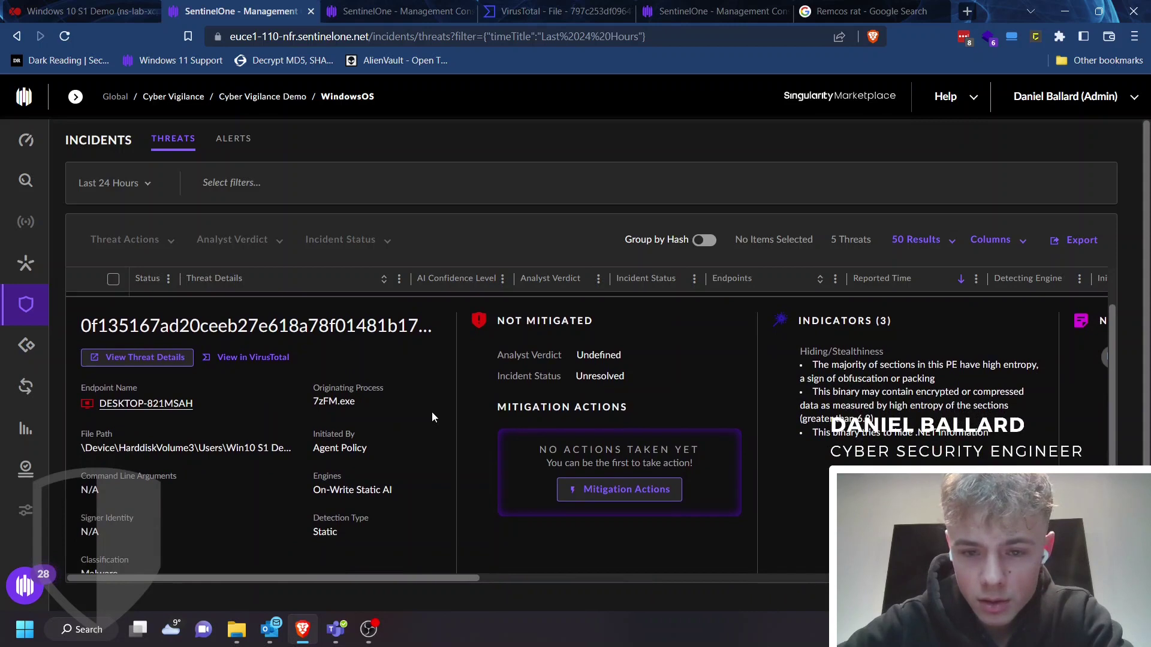
scroll(431, 411, up, 1)
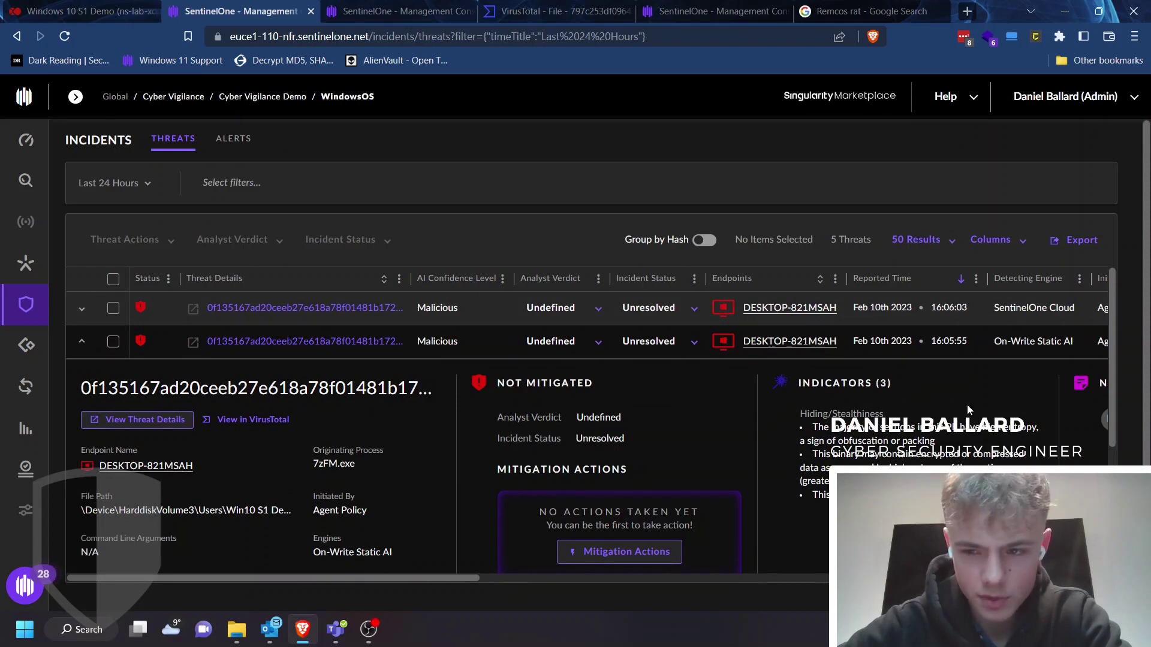
scroll(405, 371, down, 1)
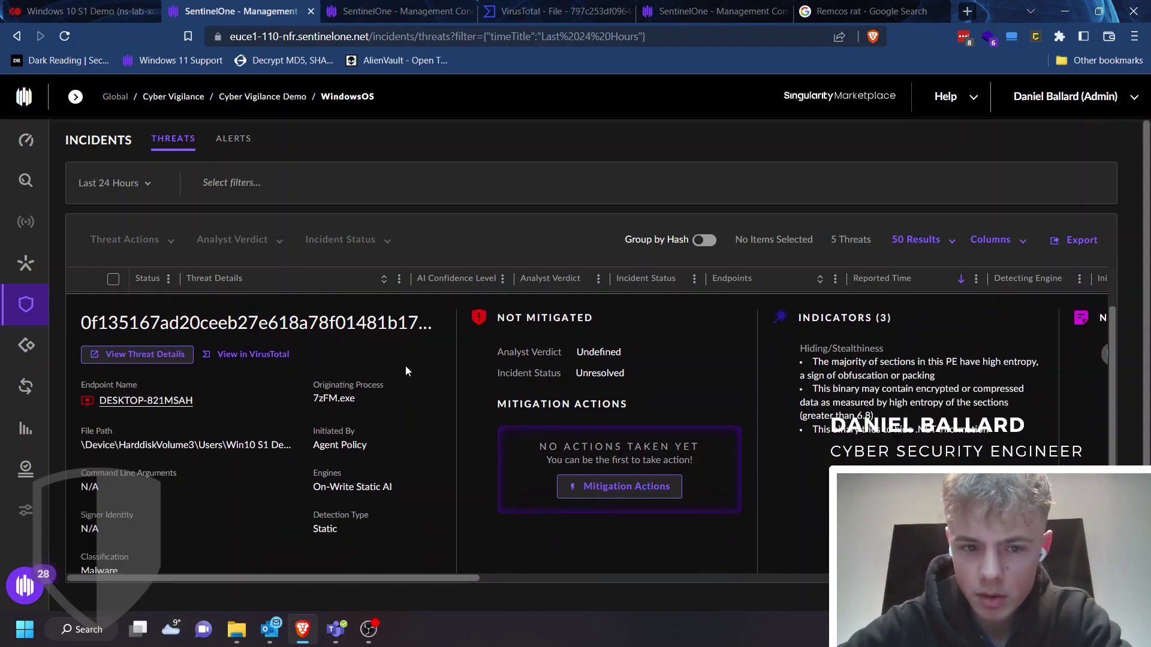
scroll(405, 371, down, 1)
scroll(405, 371, up, 2)
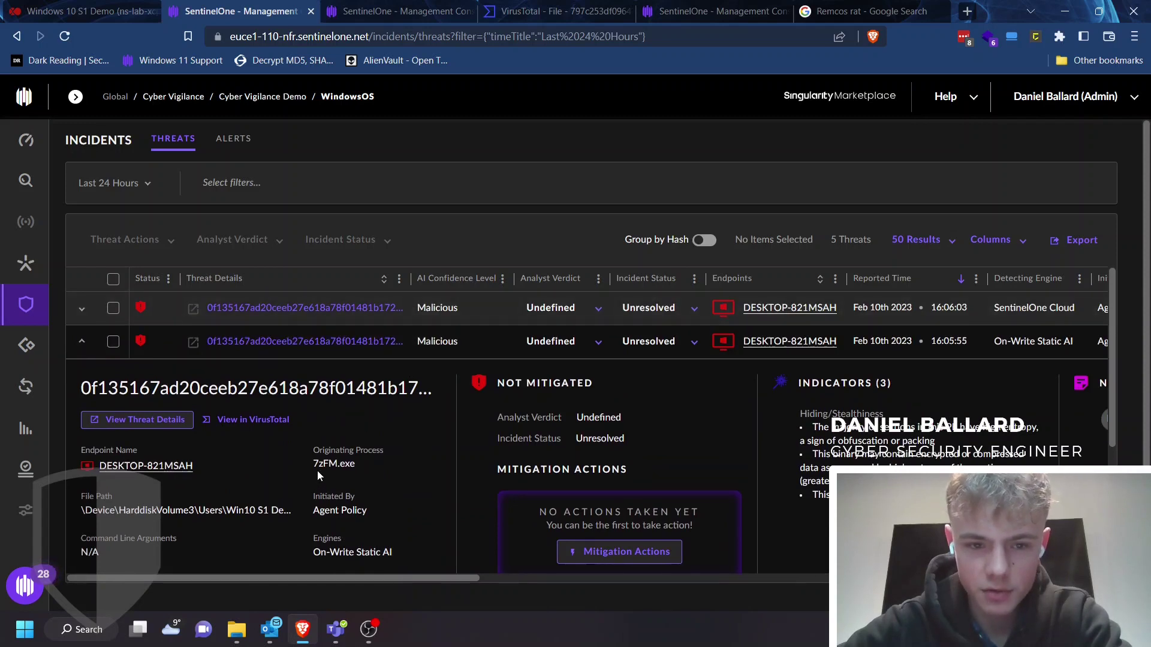
- Expand the newest 7zFM.exe-launched threat, check its SentinelOne Cloud engine, and open View Threat Details
click(418, 327)
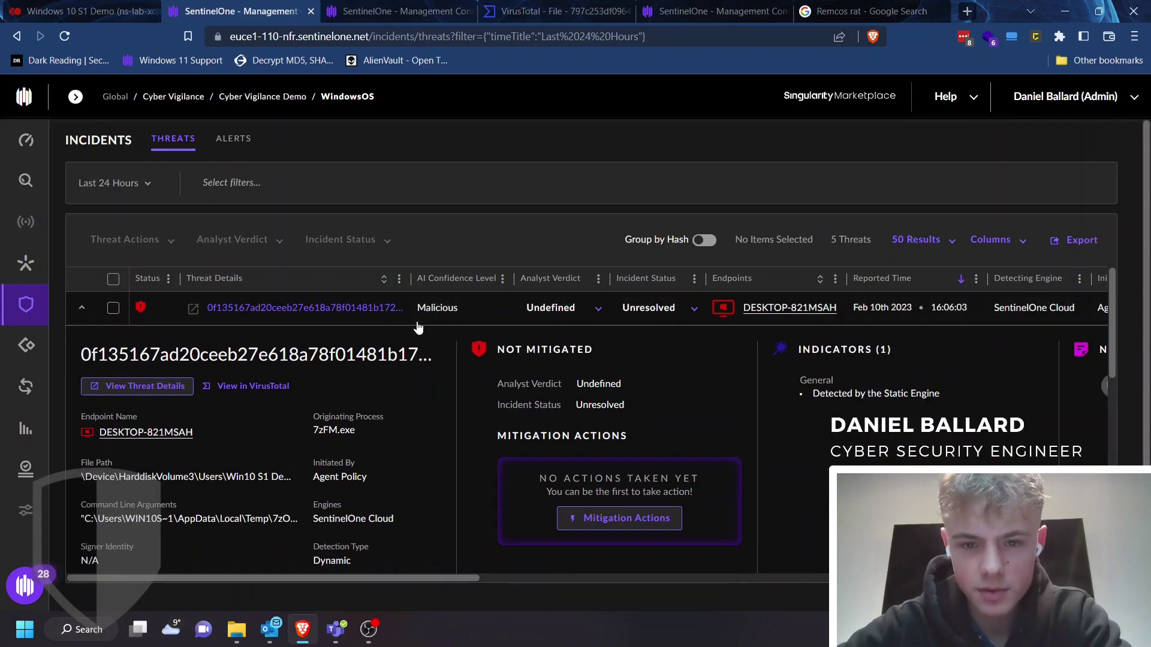
scroll(378, 493, down, 1)
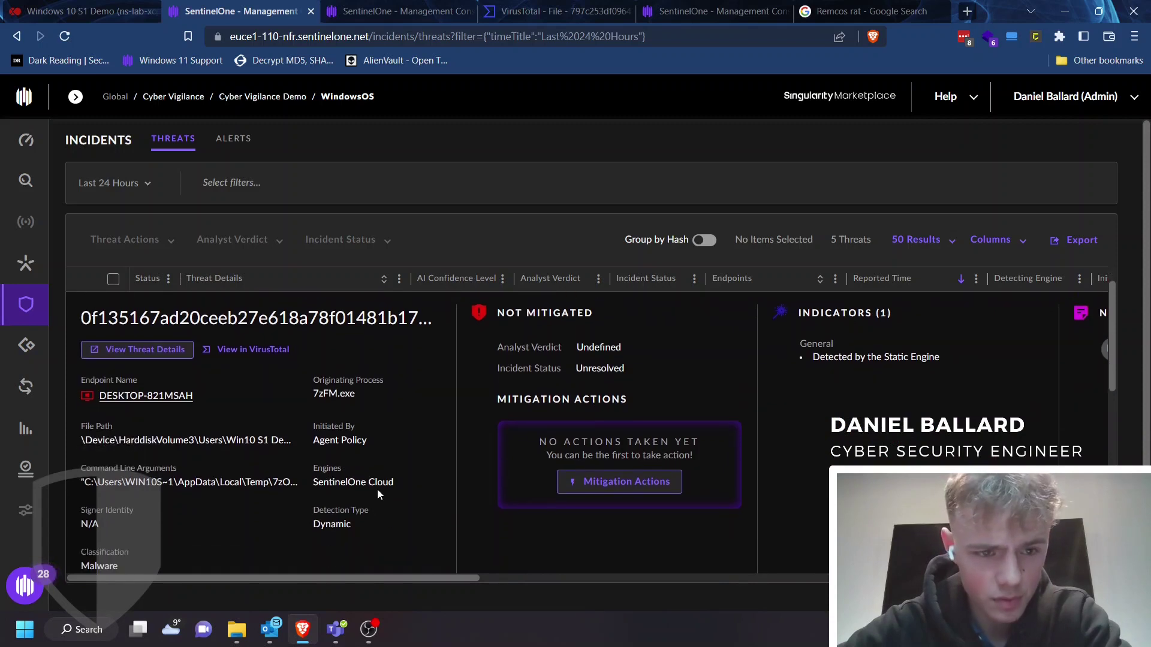
scroll(378, 493, down, 1)
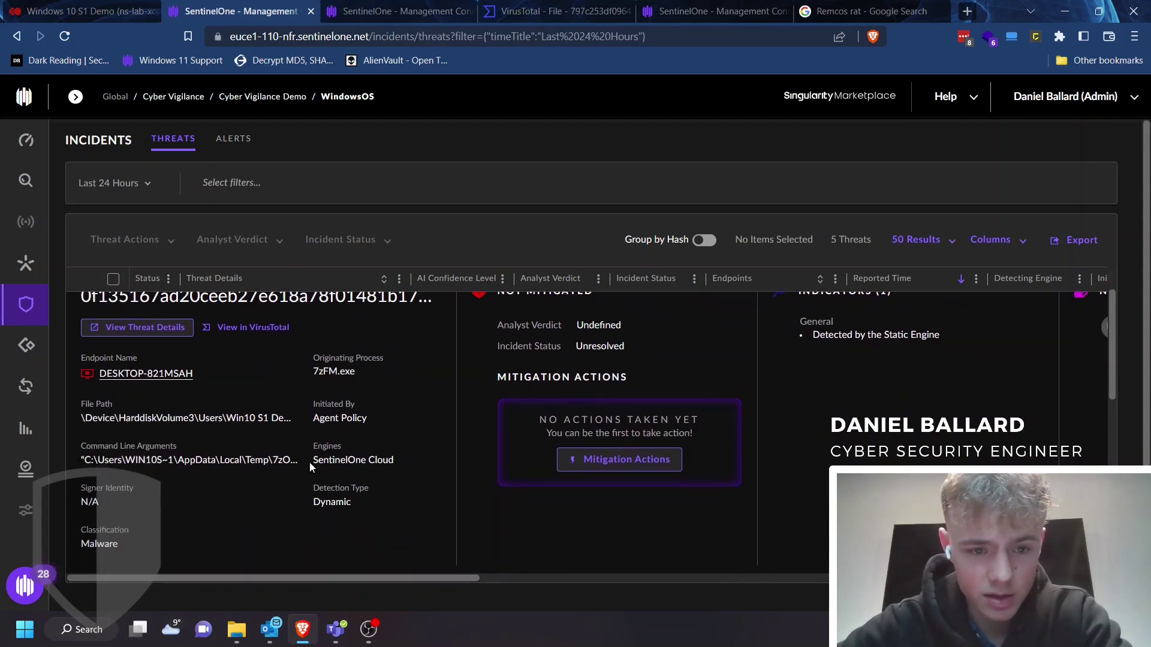
drag(309, 462, 404, 458)
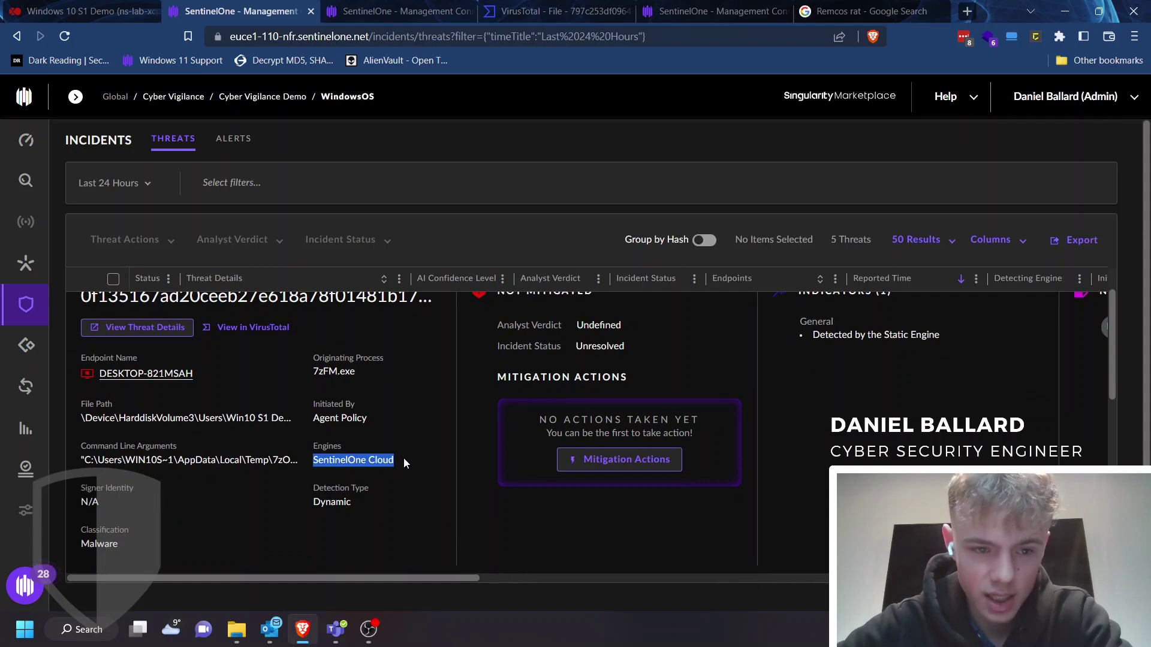
click(404, 458)
scroll(404, 458, up, 2)
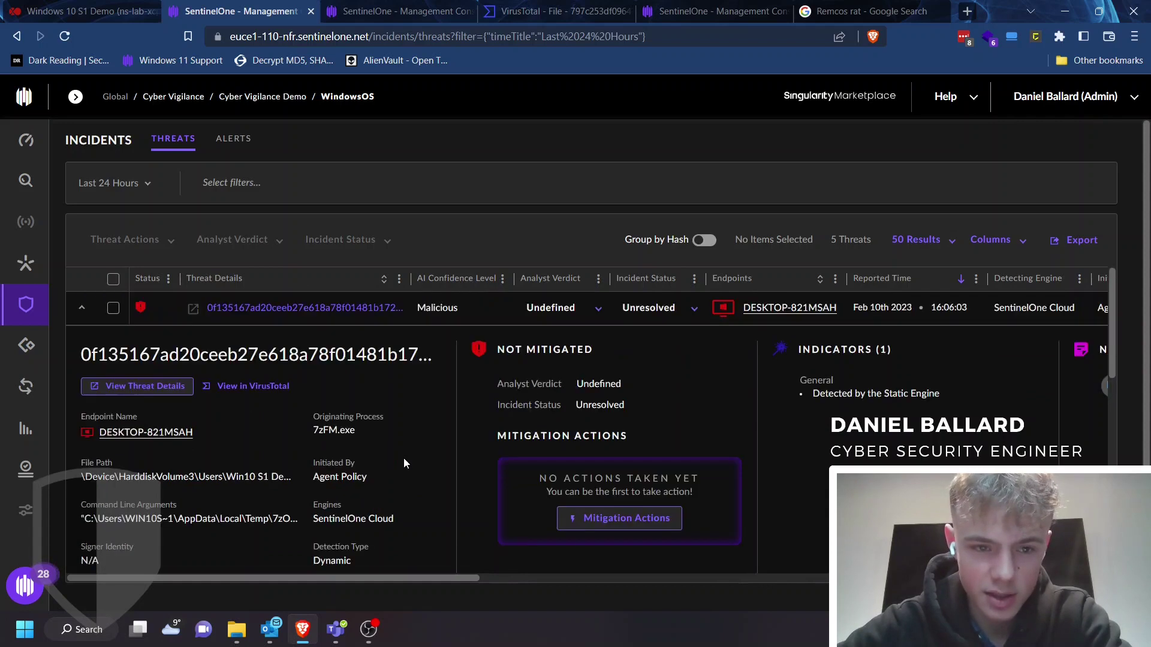
click(138, 389)
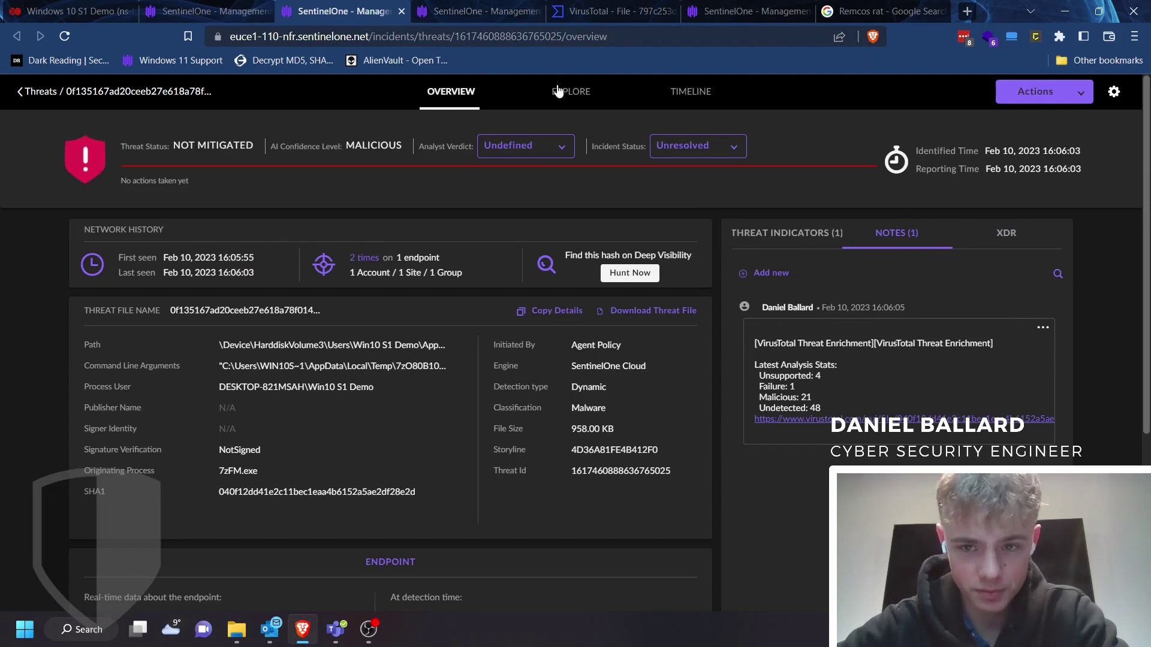
- Check the AgentTesla threat's Explore tab for its process graph and events
click(557, 91)
scroll(472, 411, down, 1)
scroll(473, 411, down, 3)
scroll(511, 264, down, 5)
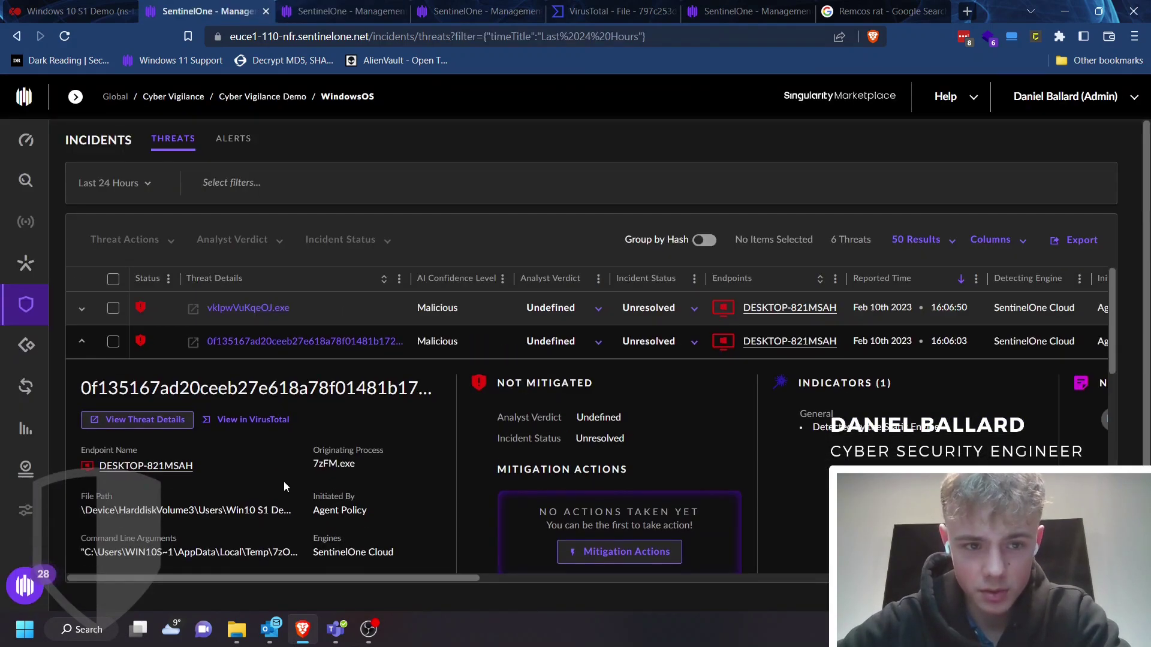
- Back in the Threats list, expand the new vklpwVuKqeOJ.exe and QJDTRM.exe threat rows
click(334, 322)
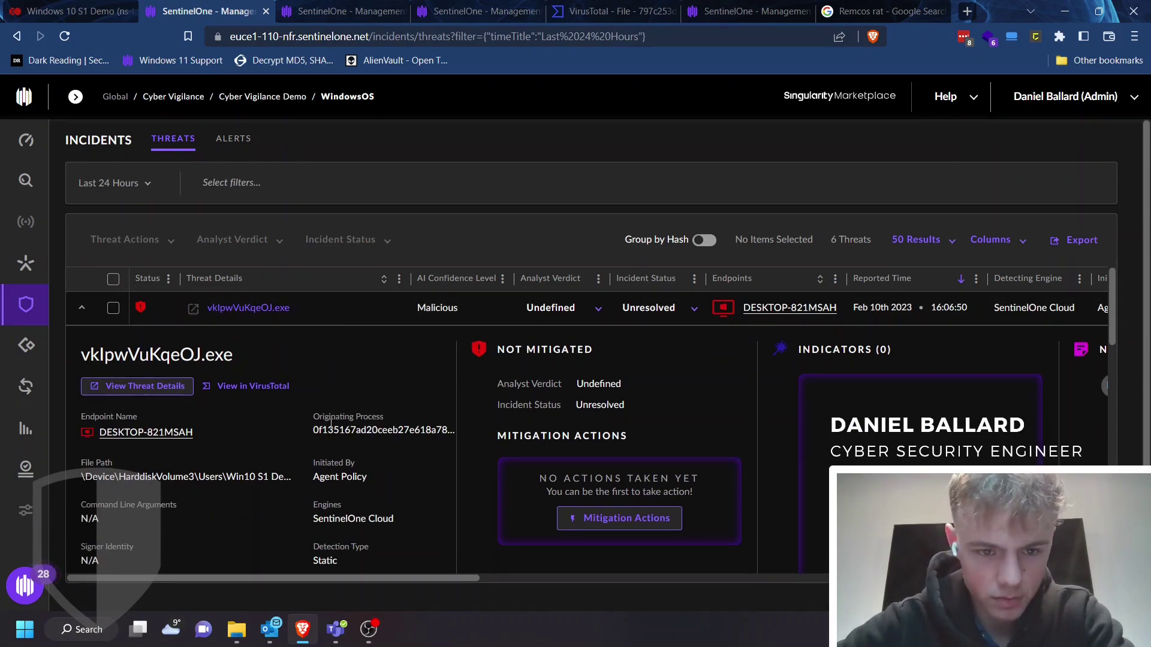
scroll(354, 479, down, 1)
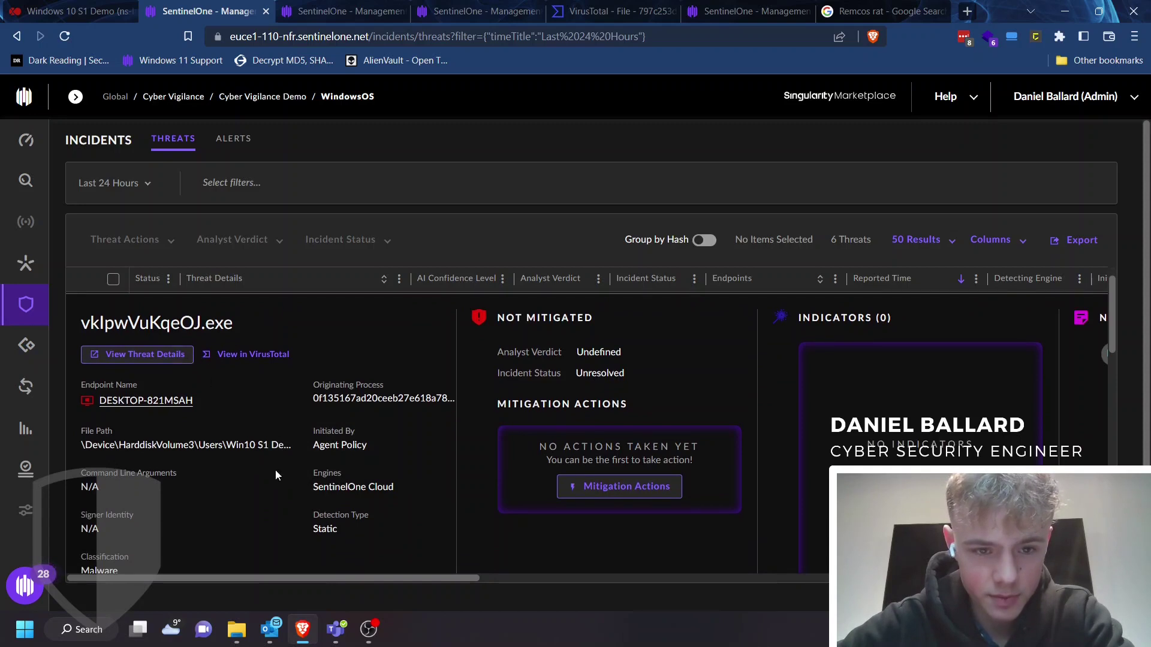
scroll(294, 501, up, 1)
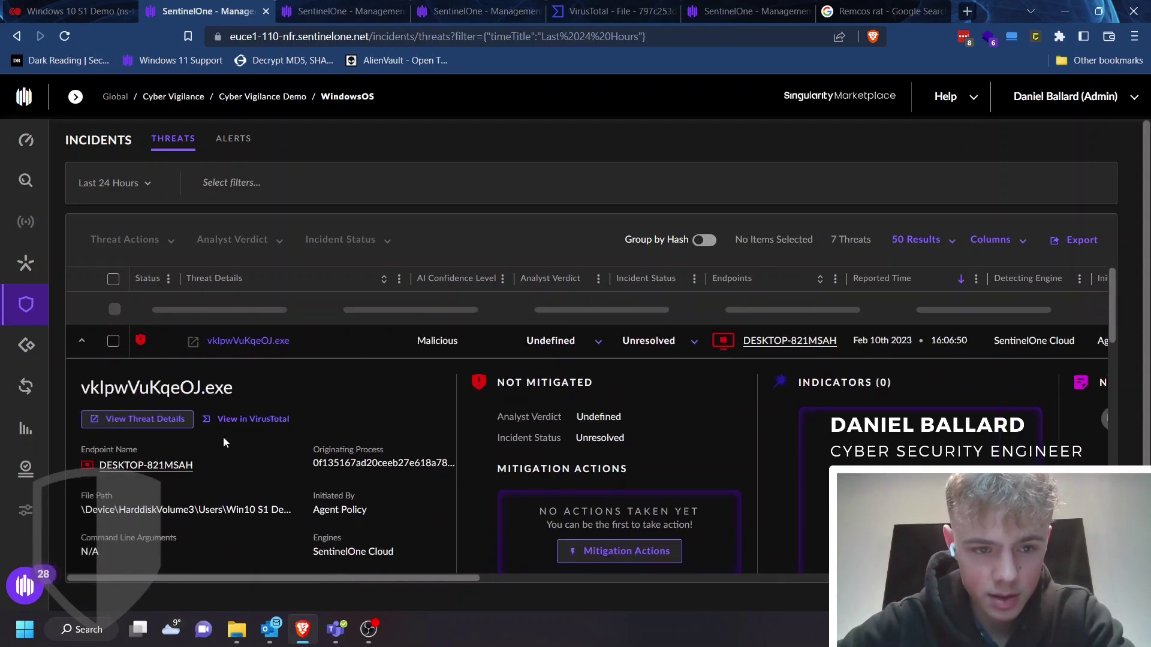
click(321, 312)
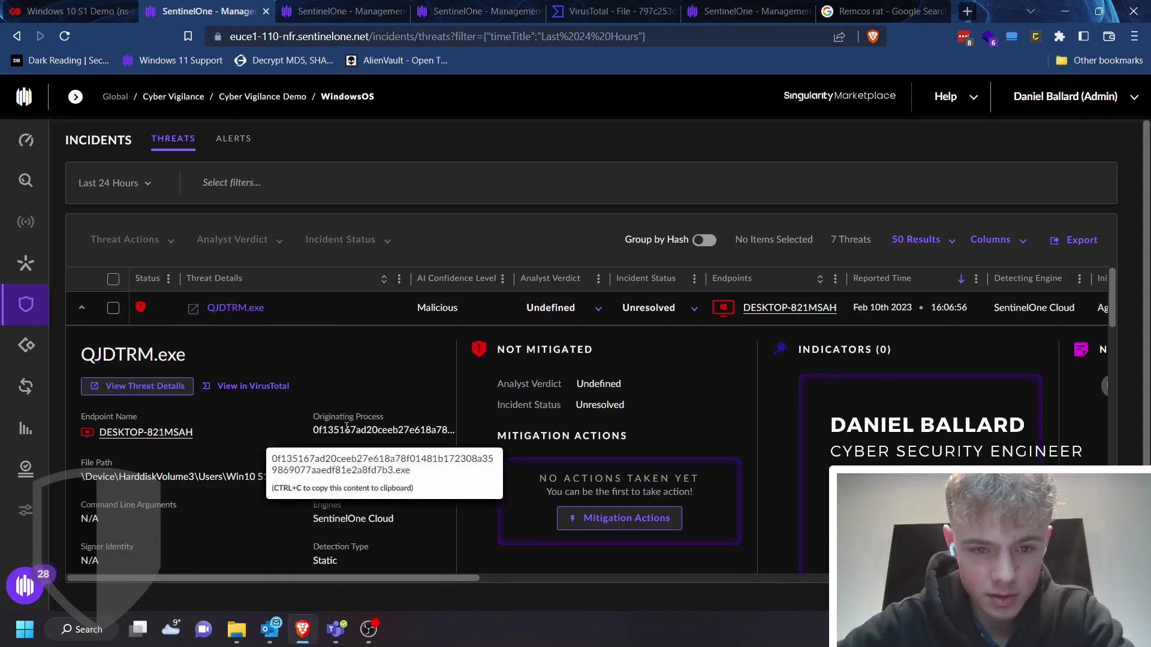
scroll(346, 427, down, 1)
scroll(345, 427, down, 2)
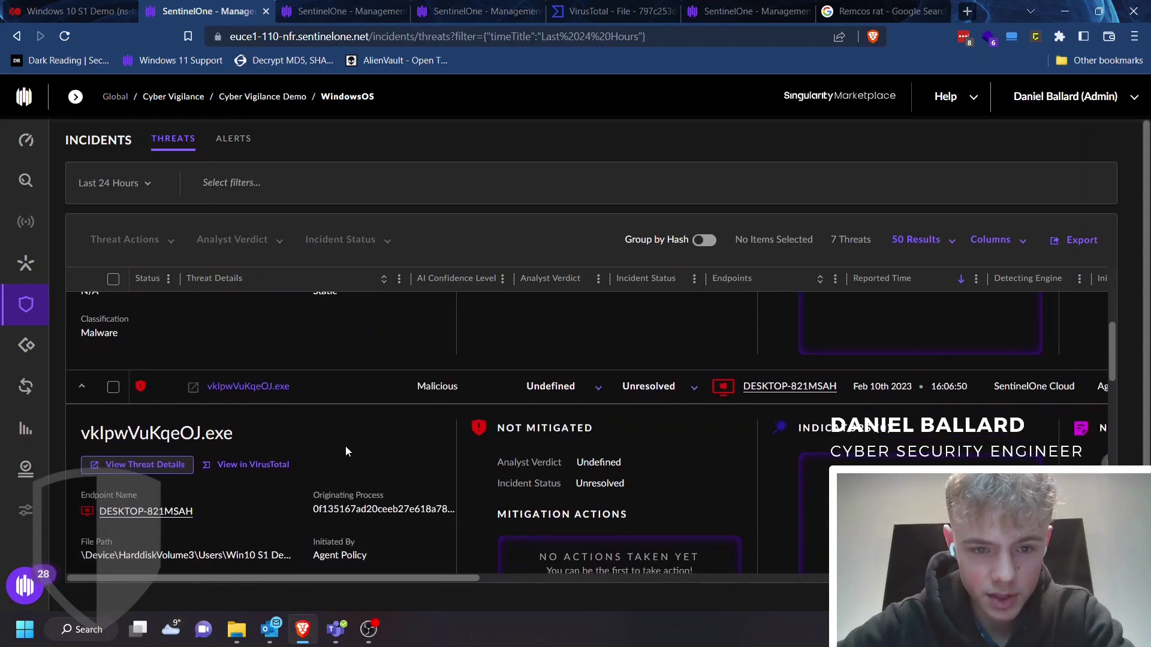
scroll(345, 521, down, 3)
scroll(347, 509, down, 1)
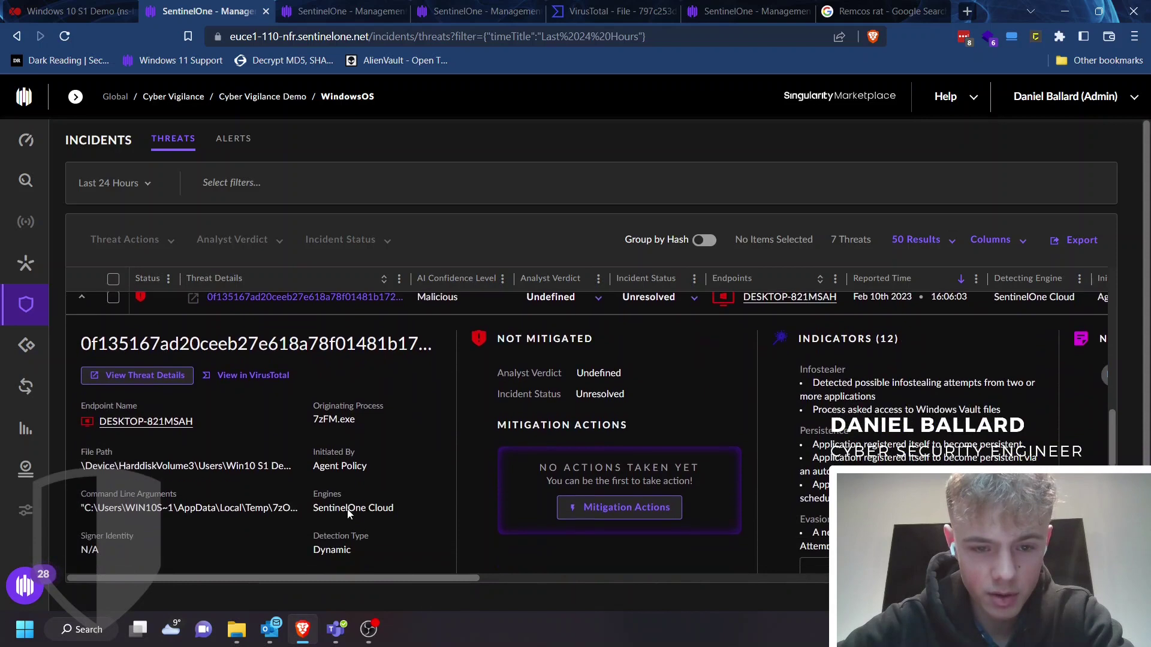
scroll(348, 509, up, 4)
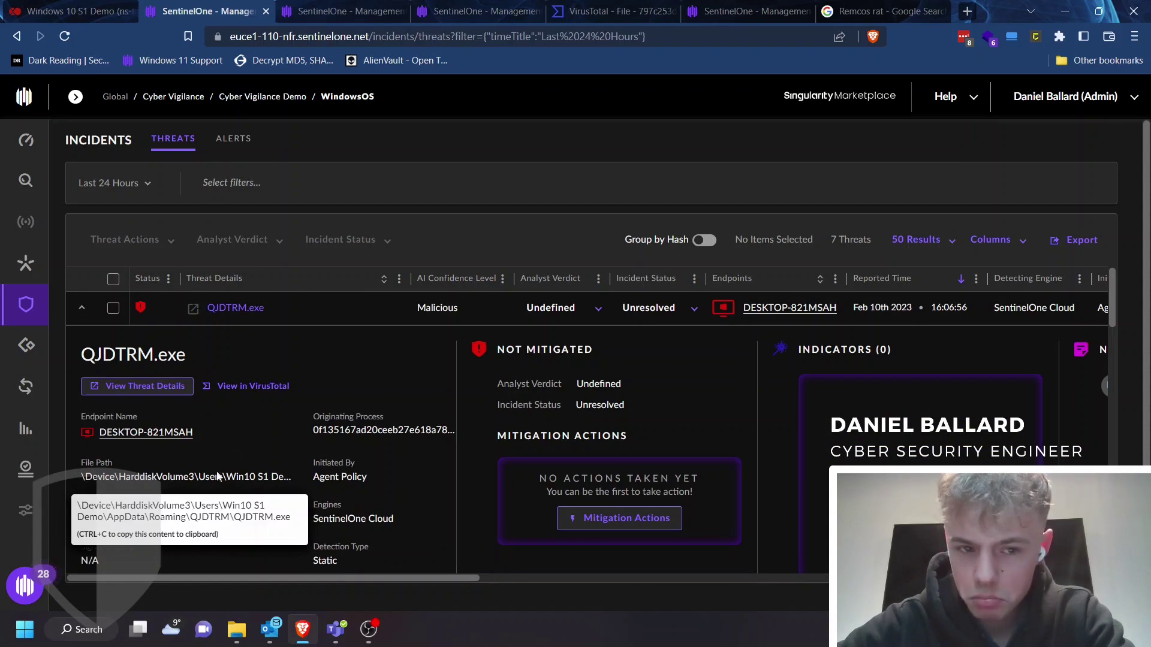
- Open QJDTRM.exe's threat details and confirm its Explore tab shows no processes or events
click(176, 397)
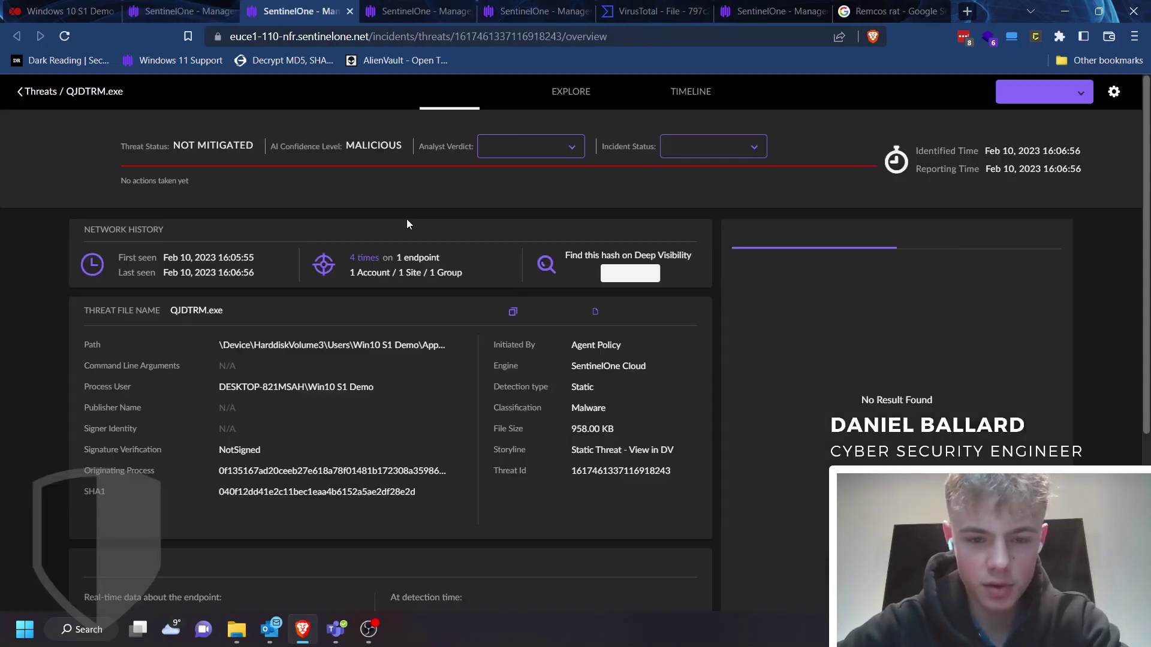
scroll(428, 563, down, 3)
scroll(428, 563, up, 3)
click(555, 102)
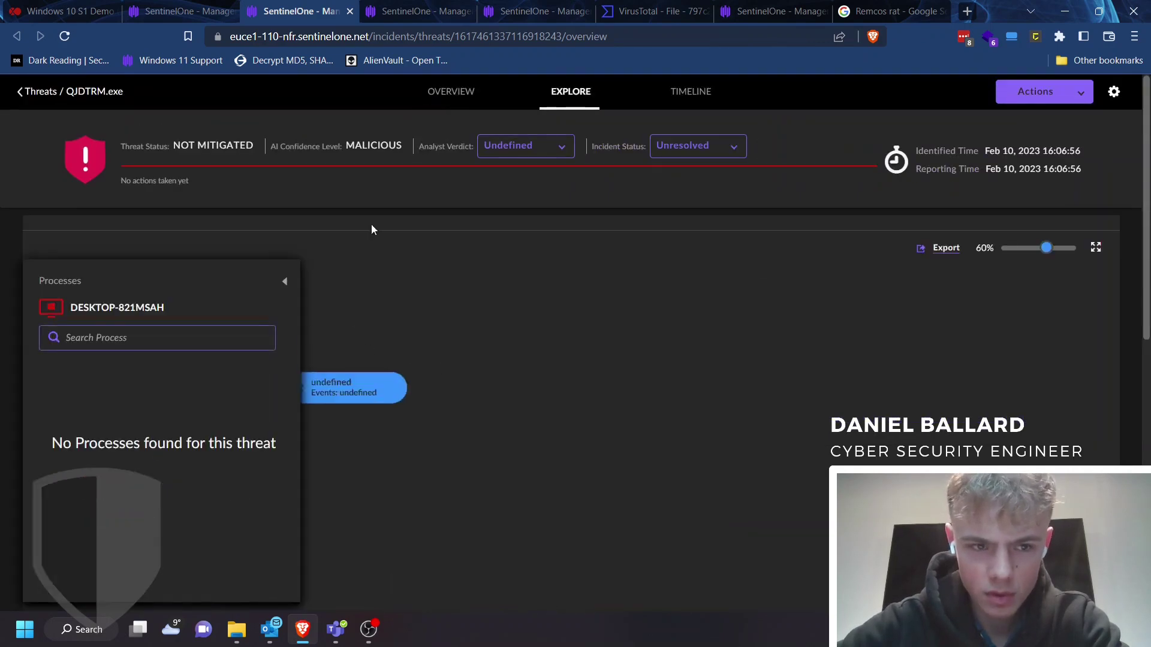
click(470, 110)
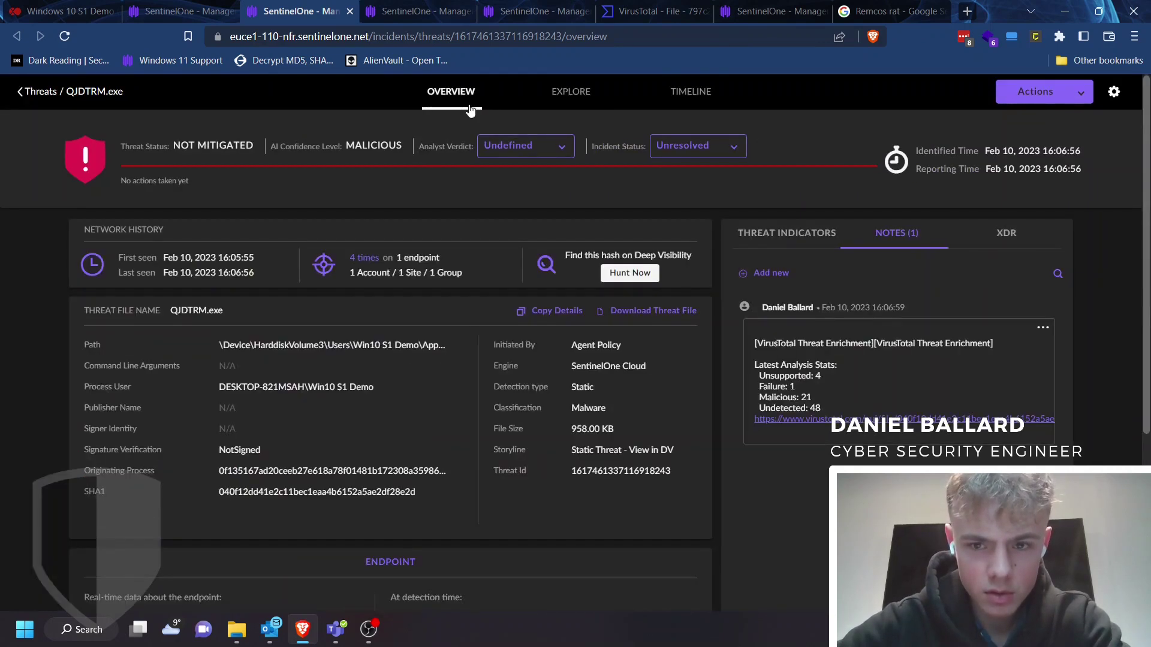
scroll(357, 351, down, 5)
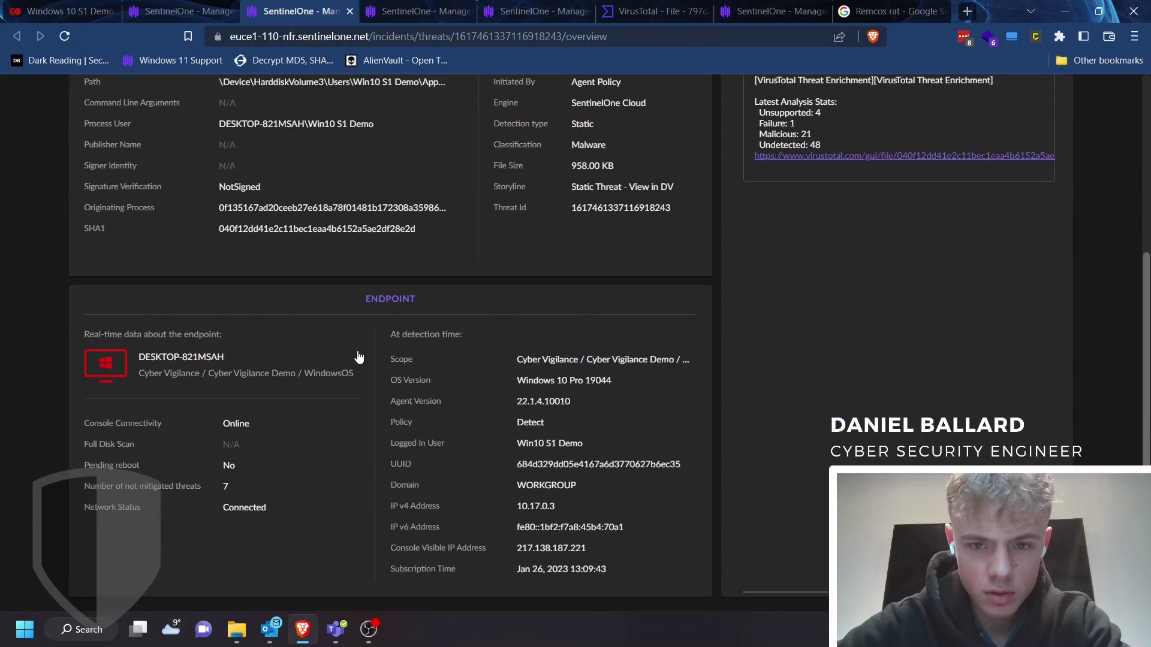
click(165, 7)
- Open vklpwVuKqeOJ.exe's threat details, confirm its Explore tab is empty, and return to Threats
scroll(291, 591, down, 1)
scroll(308, 506, down, 4)
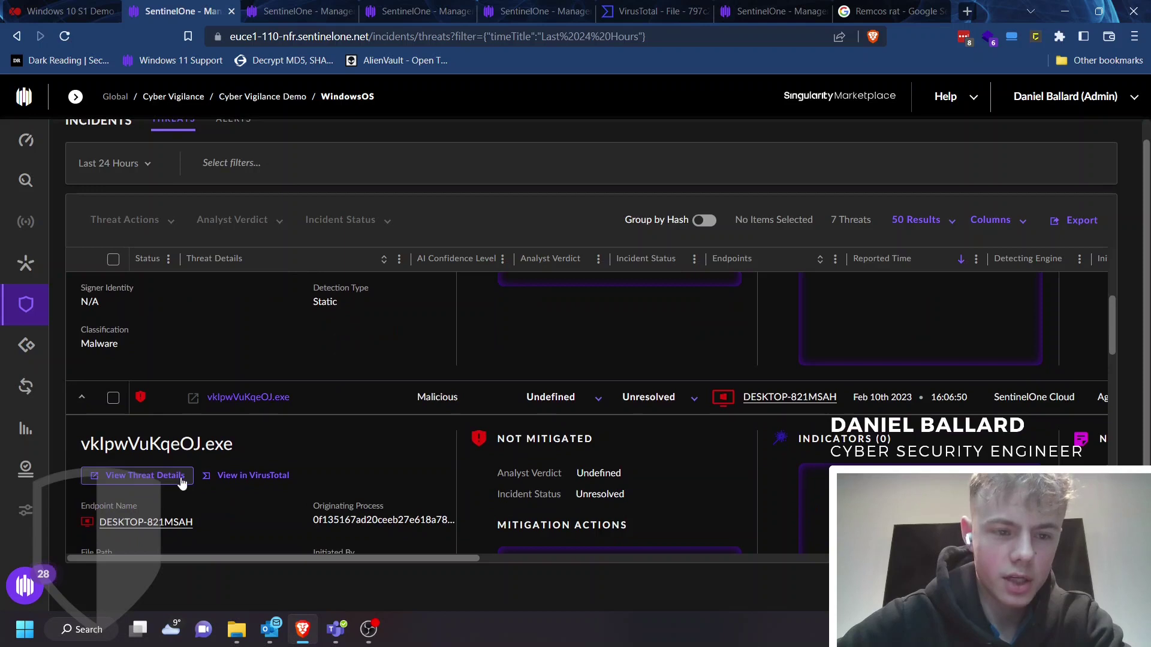
click(170, 476)
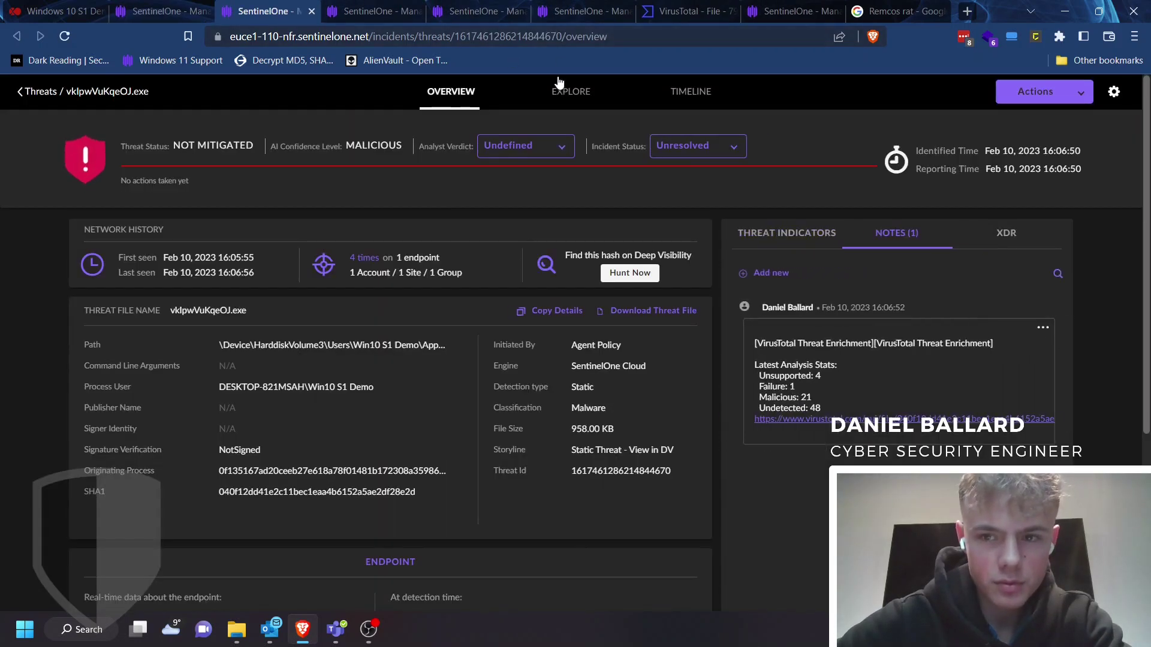
click(558, 82)
scroll(556, 302, down, 6)
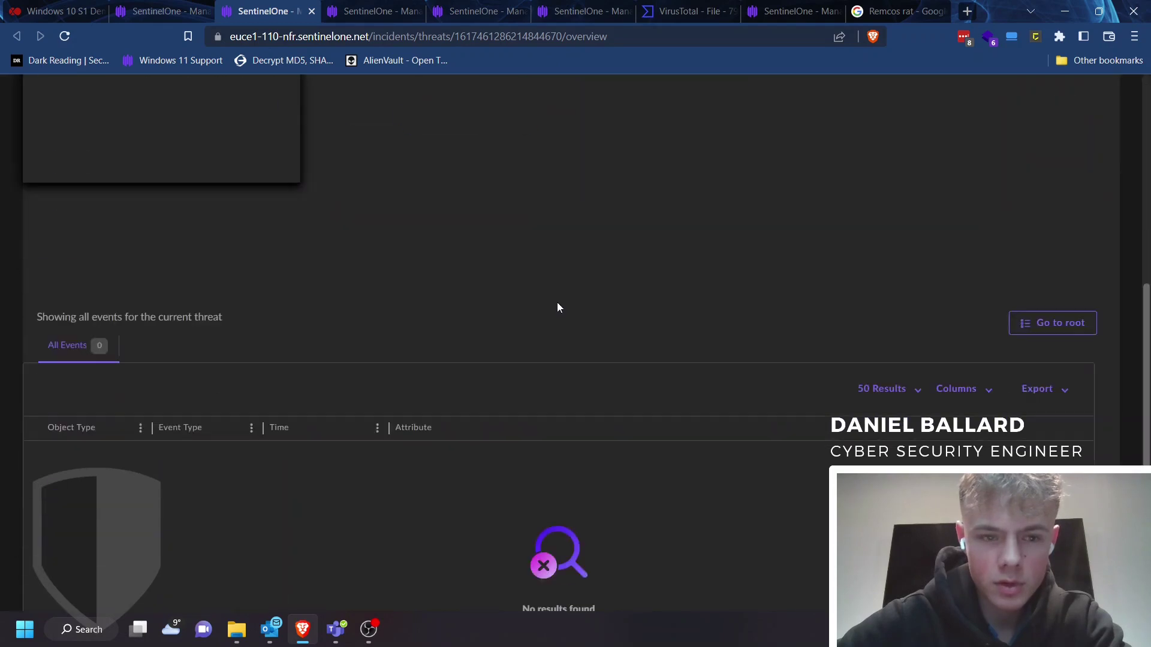
scroll(558, 304, up, 6)
click(148, 7)
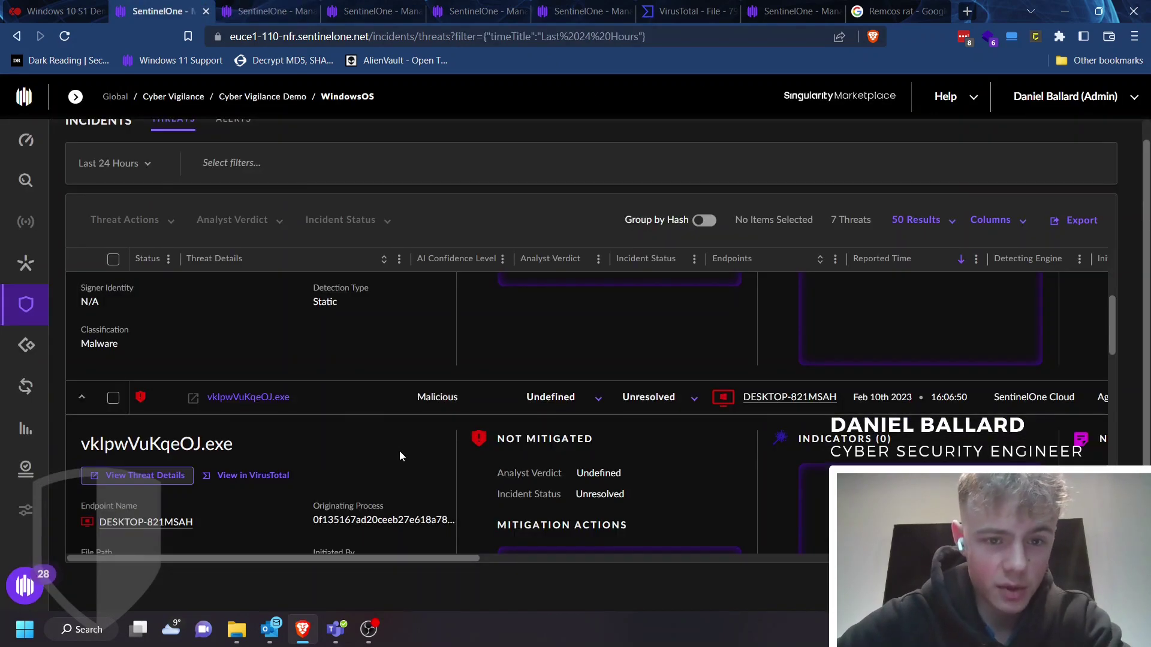
scroll(400, 451, down, 7)
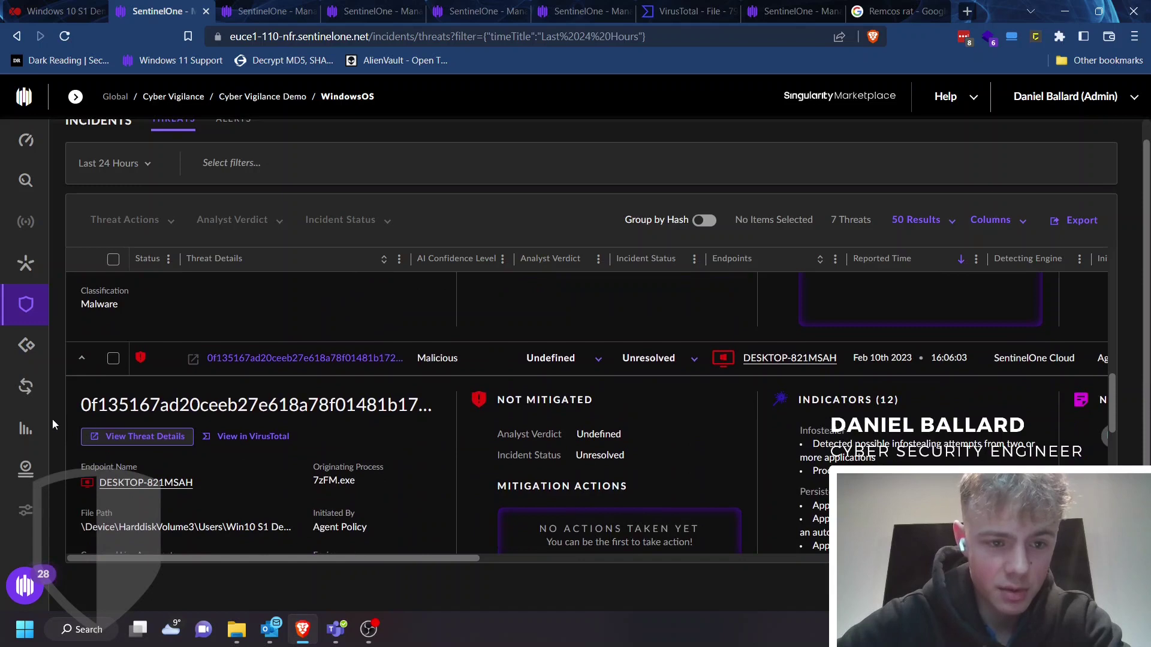
- Copy destination IP 104.237.62.211 from the 7zFM.exe threat's Network Actions, then return to Deep Visibility
click(118, 443)
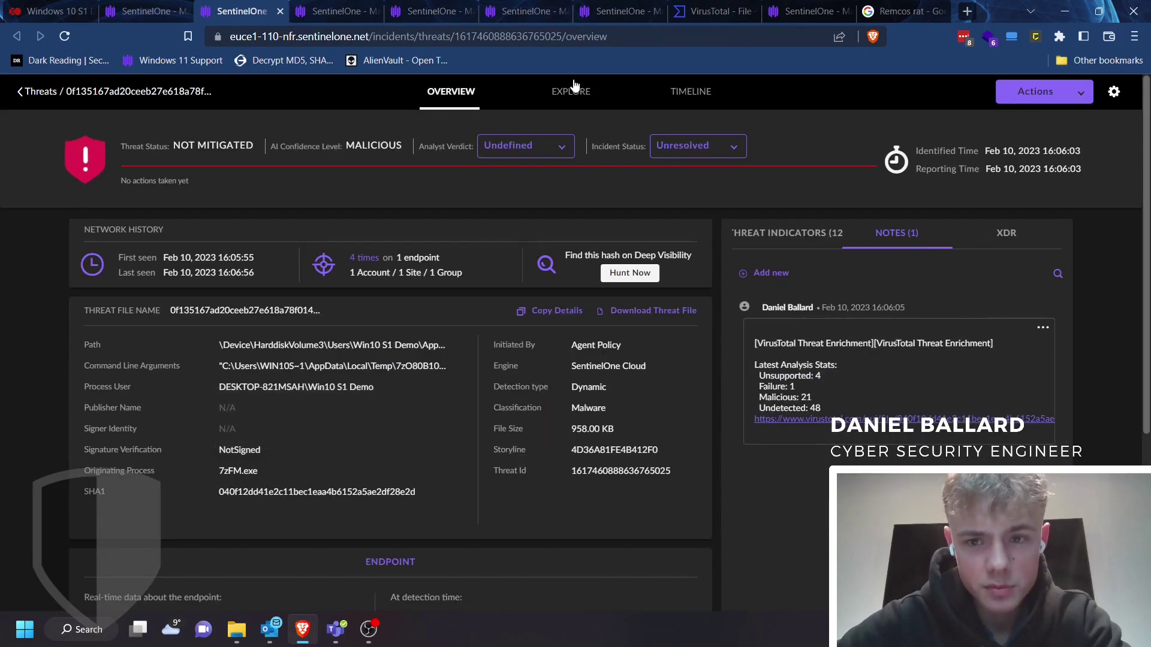
click(573, 90)
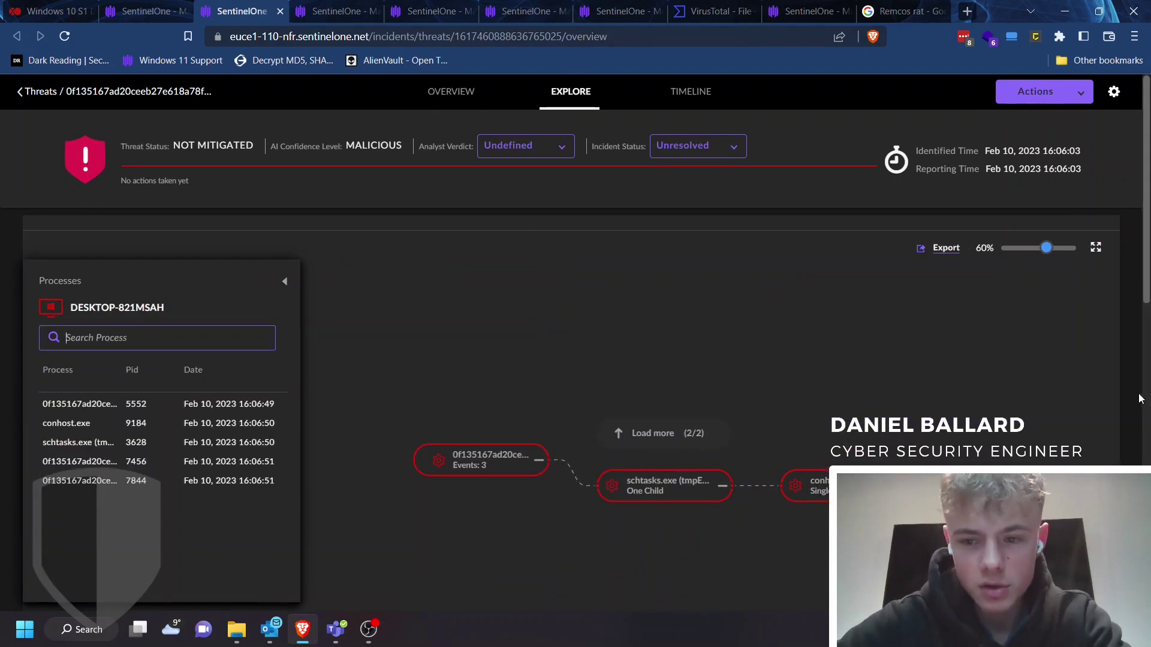
scroll(1141, 398, down, 4)
scroll(1140, 399, down, 2)
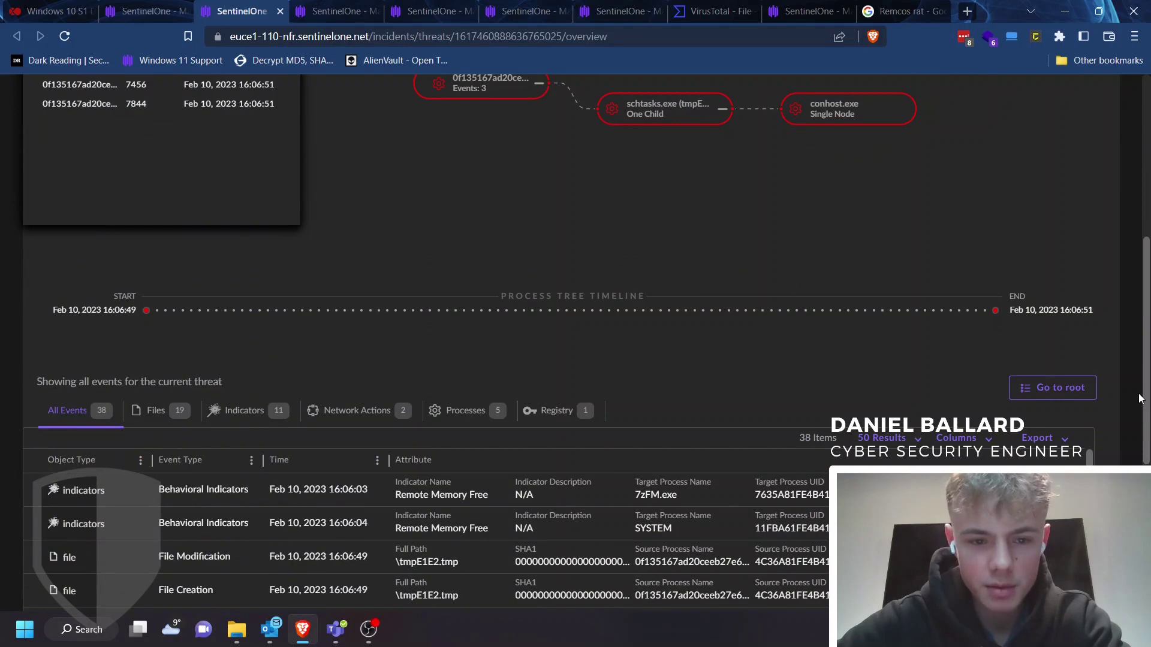
click(387, 425)
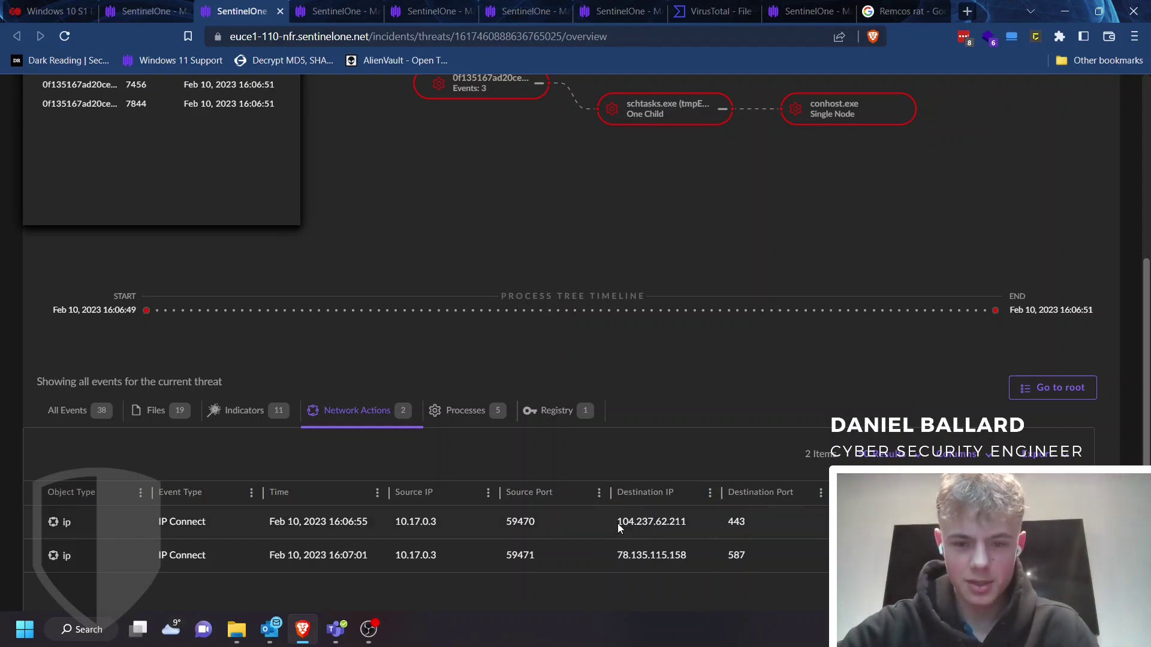
drag(617, 527, 695, 530)
key(ctrl+c)
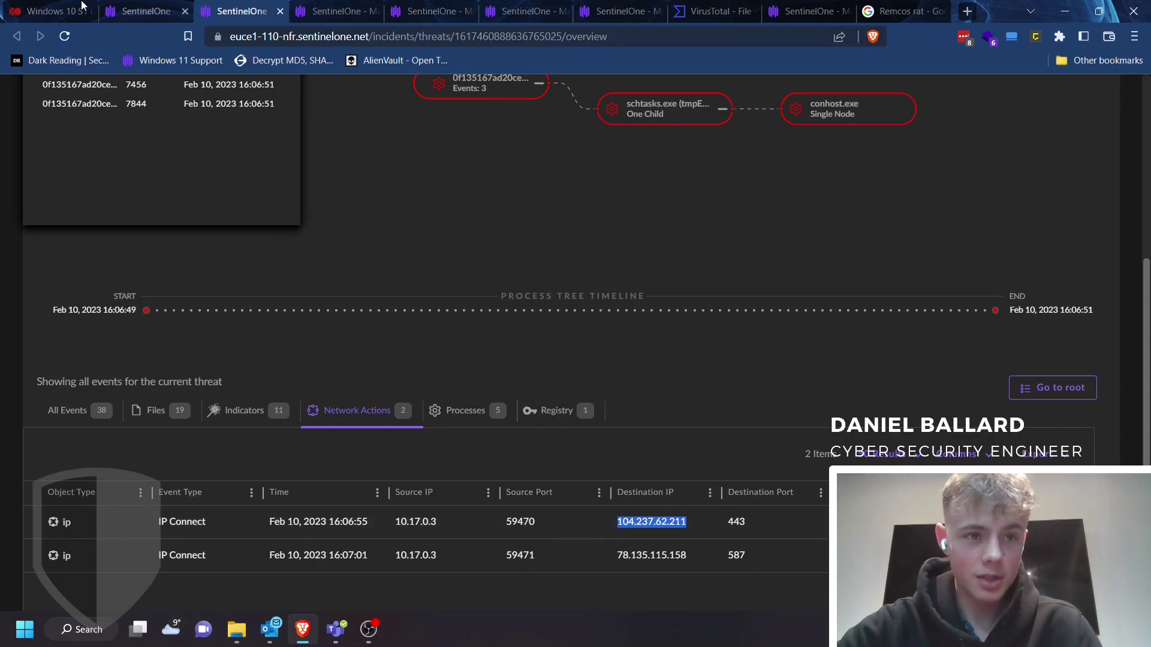
click(137, 7)
click(18, 187)
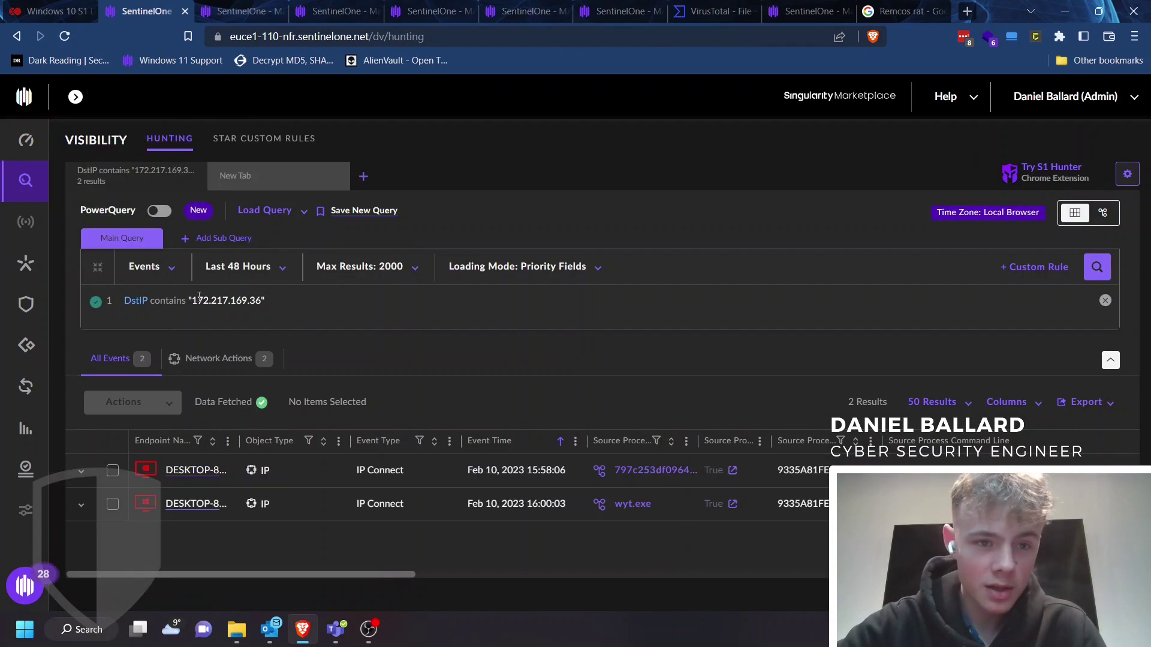
- Replace the old IP 172.217.169.36 in the query with 104.237.62.211 after DstIP contains
drag(192, 300, 262, 298)
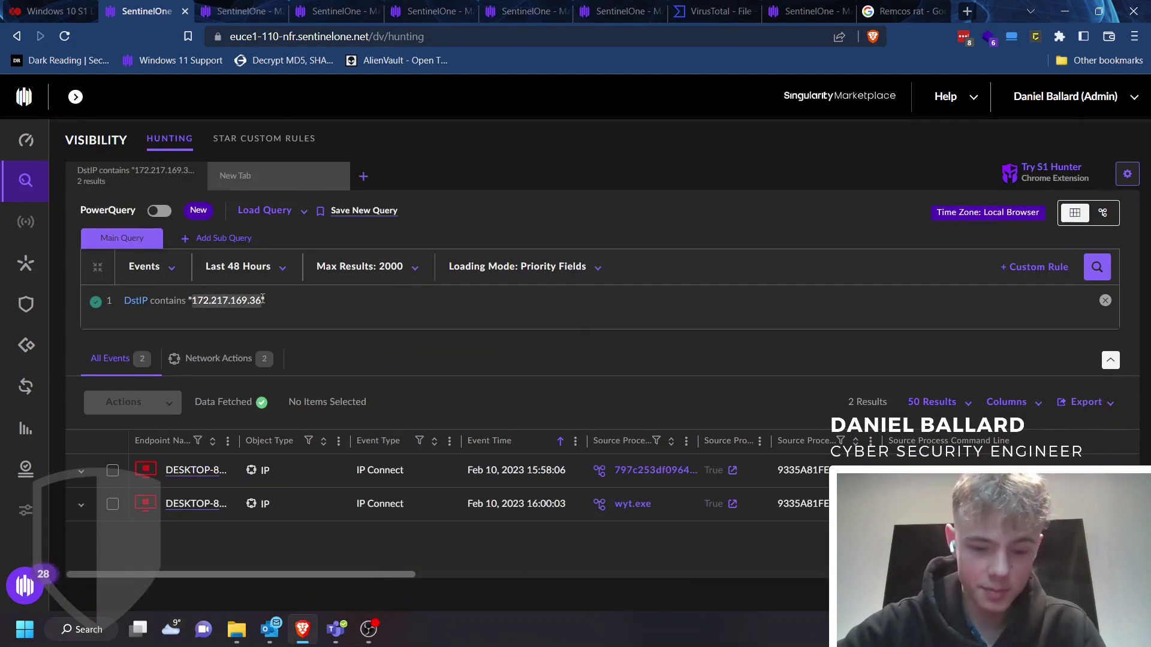
key(ctrl+v)
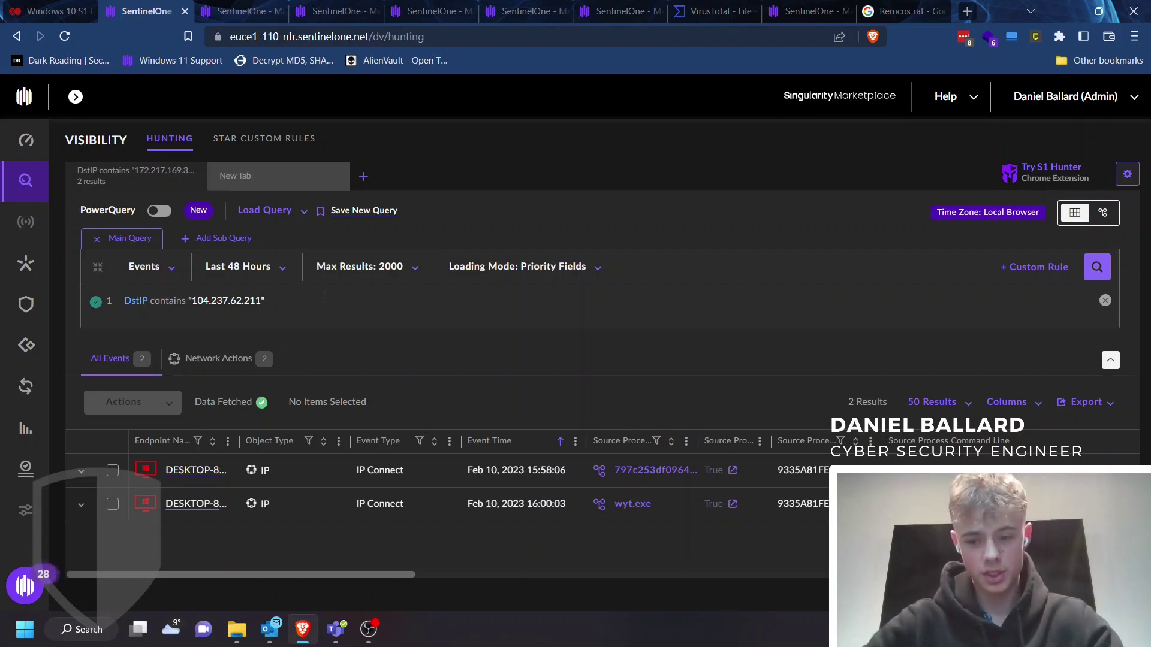
key(BackSpace)
key(BackSpace)
key(BackSpace)
key(BackSpace)
key(BackSpace)
key(BackSpace)
key(BackSpace)
key(BackSpace)
key(BackSpace)
key(BackSpace)
key(BackSpace)
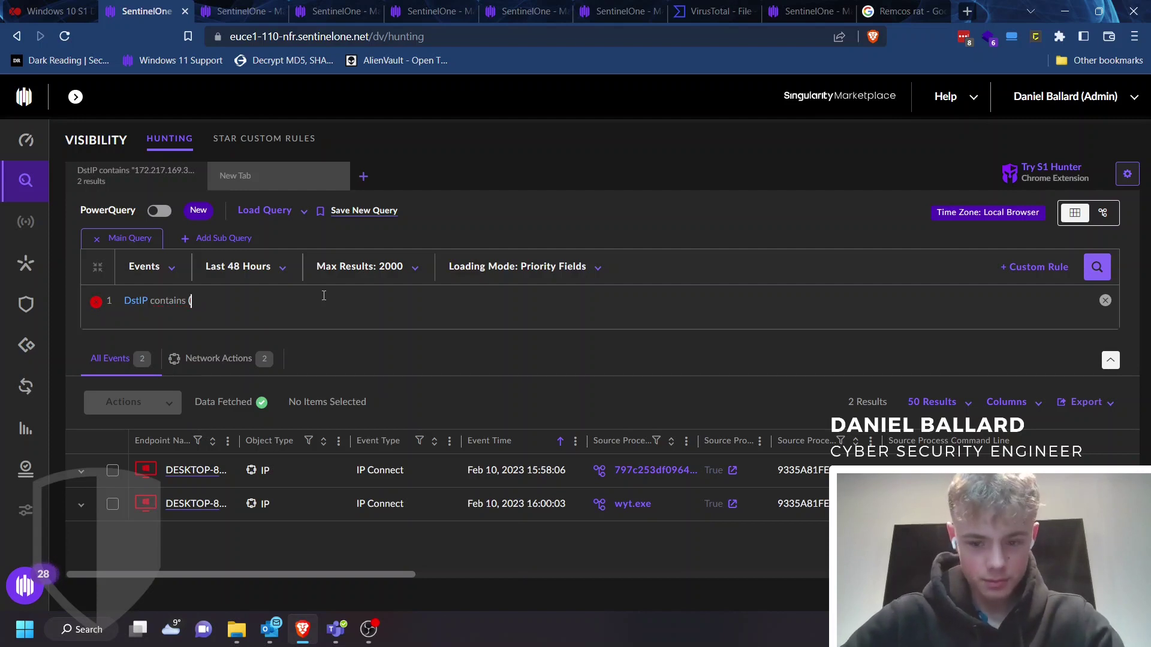
key(ctrl+v)
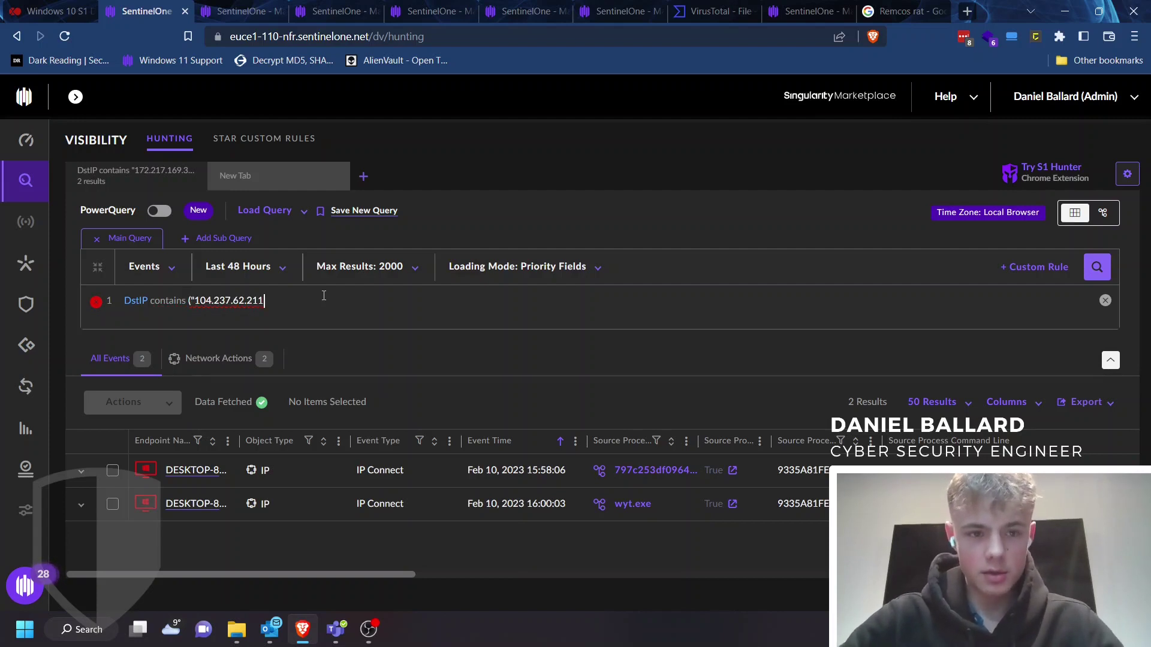
text(", ")
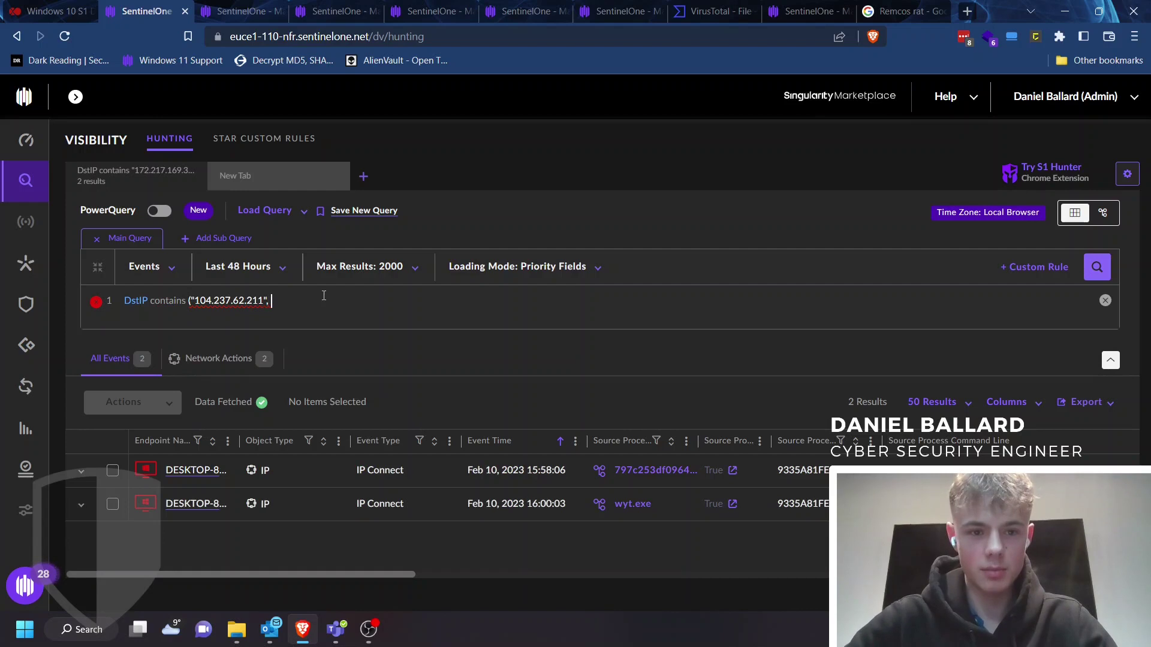
key(ctrl+v)
text(")
key(BackSpace)
key(BackSpace)
key(BackSpace)
key(BackSpace)
key(BackSpace)
key(BackSpace)
key(BackSpace)
key(BackSpace)
key(BackSpace)
key(BackSpace)
key(BackSpace)
key(BackSpace)
key(BackSpace)
key(BackSpace)
key(BackSpace)
key(BackSpace)
key(BackSpace)
key(BackSpace)
key(BackSpace)
key(BackSpace)
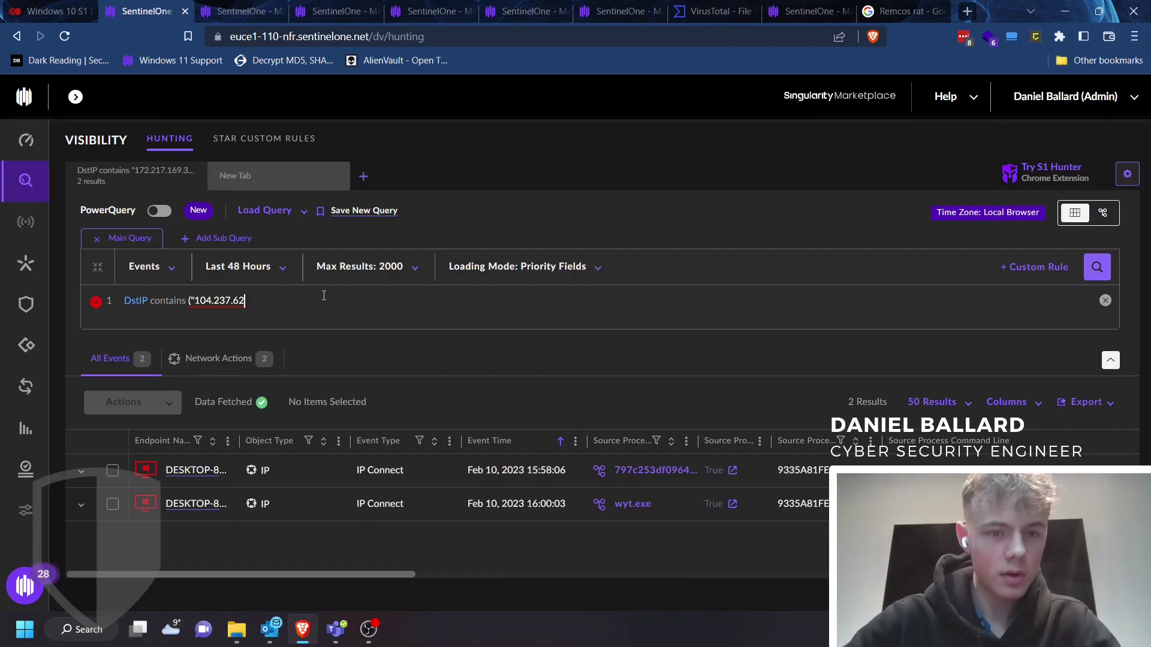
key(BackSpace)
key(BackSpace)
key(BackSpace)
key(BackSpace)
key(BackSpace)
key(BackSpace)
key(BackSpace)
key(BackSpace)
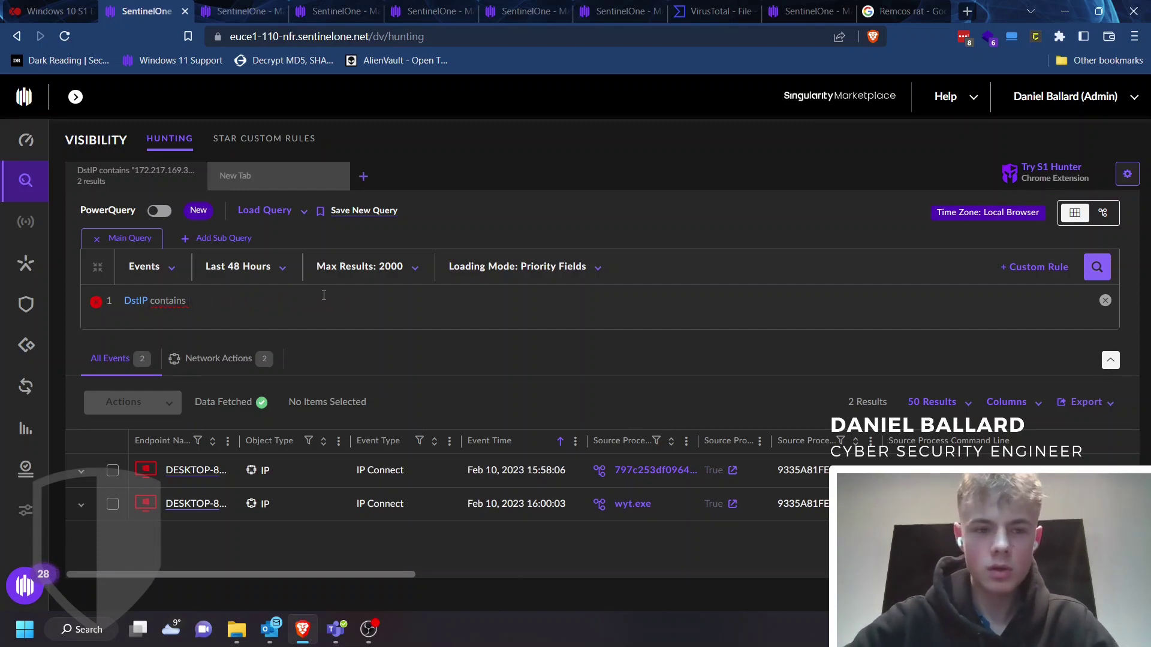
key(ctrl+v)
- Append the OR operator after the DstIP contains 104.237.62.211 clause
key(Caps_Lock)
text(OR)
key(Caps_Lock)
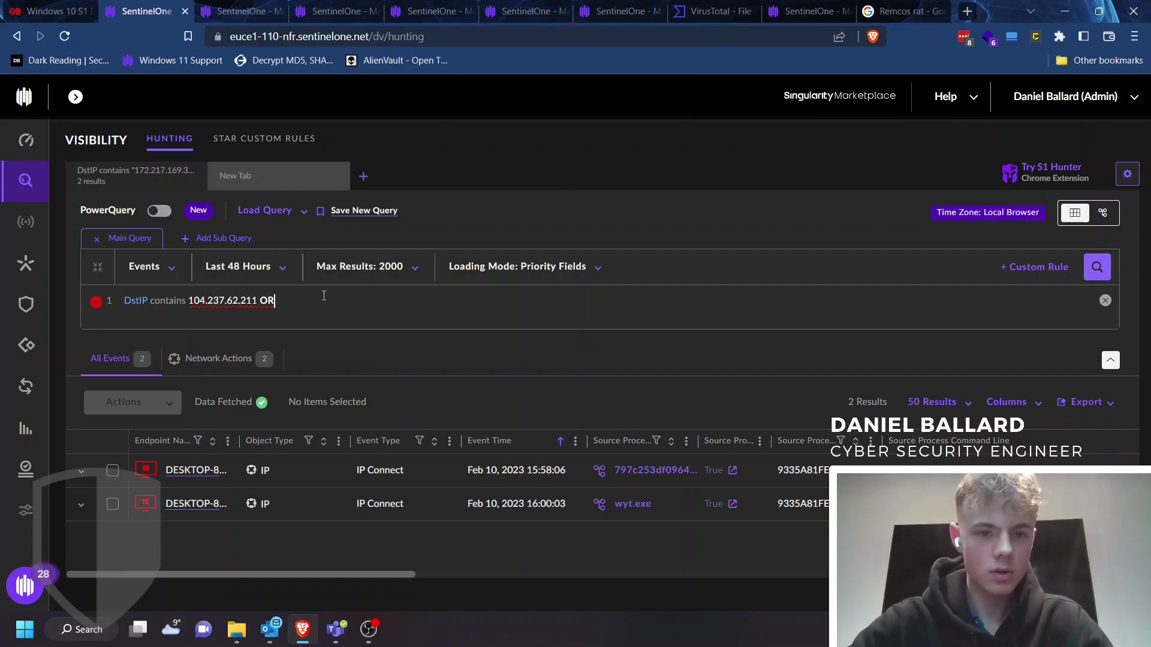
key(BackSpace)
key(BackSpace)
key(BackSpace)
key(BackSpace)
key(BackSpace)
key(BackSpace)
key(BackSpace)
key(BackSpace)
key(BackSpace)
key(BackSpace)
key(BackSpace)
key(BackSpace)
key(BackSpace)
key(BackSpace)
key(BackSpace)
key(BackSpace)
key(BackSpace)
key(BackSpace)
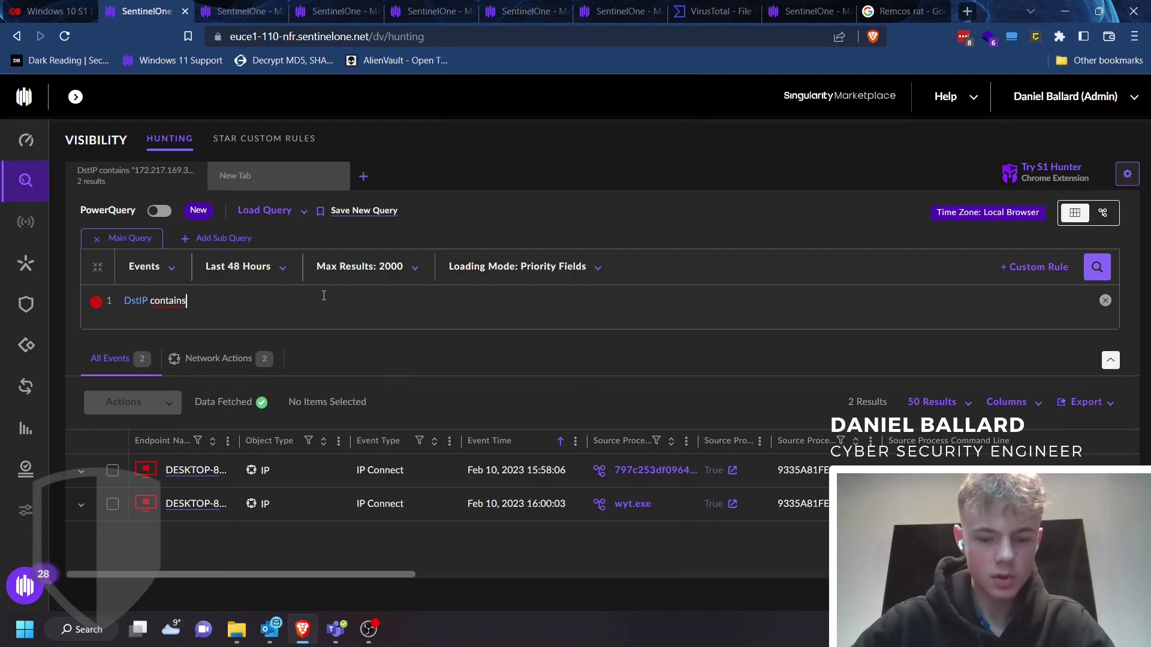
key(ctrl+z)
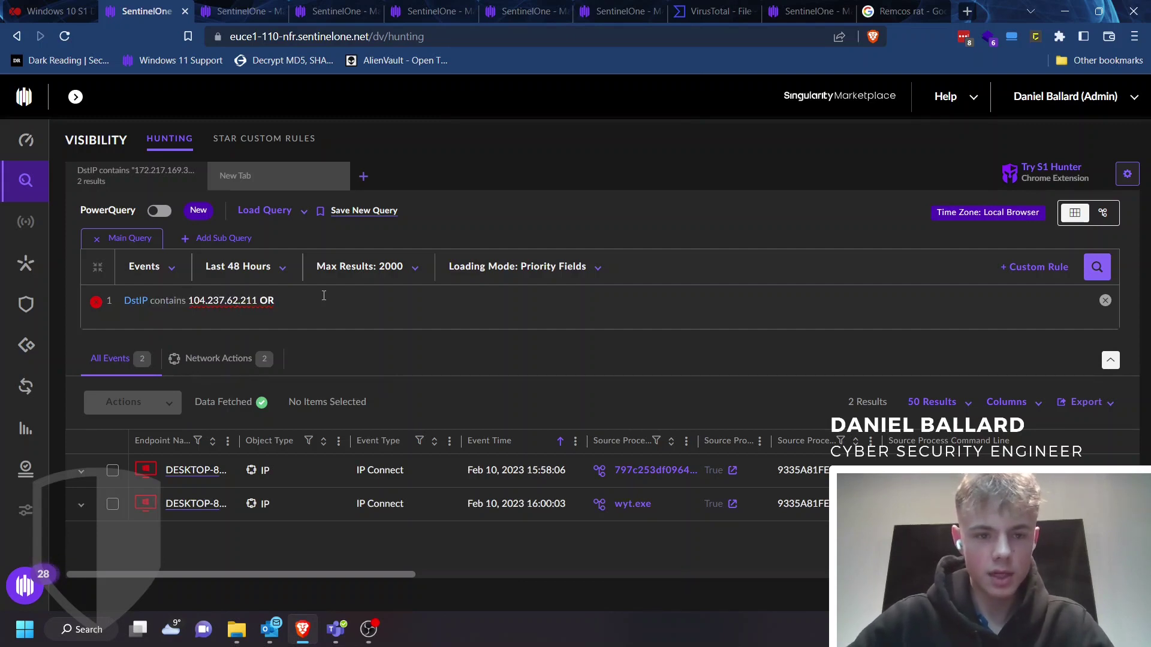
key(BackSpace)
key(BackSpace)
key(BackSpace)
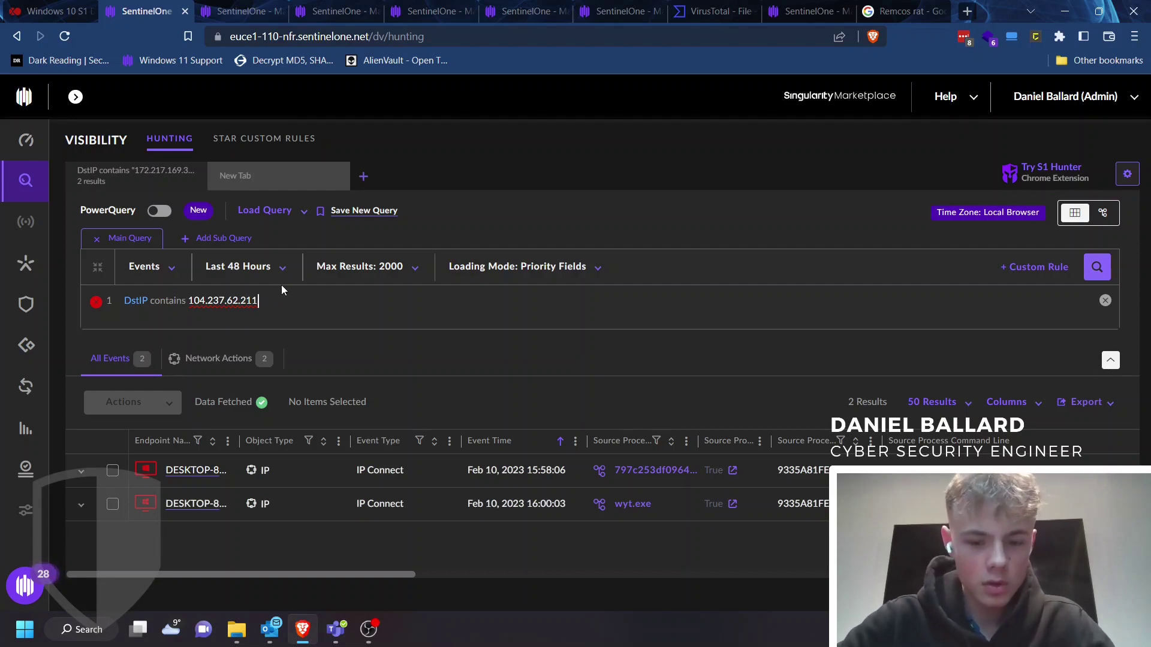
key(Caps_Lock)
text(OR)
key(Caps_Lock)
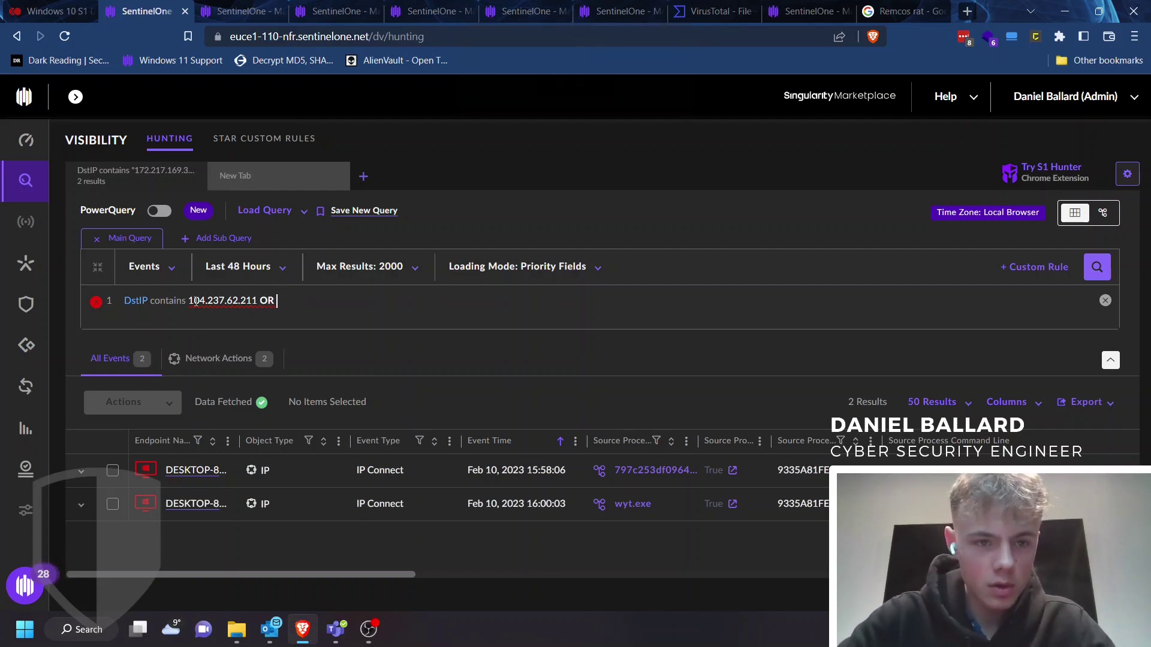
- Wrap the IP in quotes, then copy the DstIP contains "104.237.62.211" clause and paste it after OR
drag(197, 301, 194, 301)
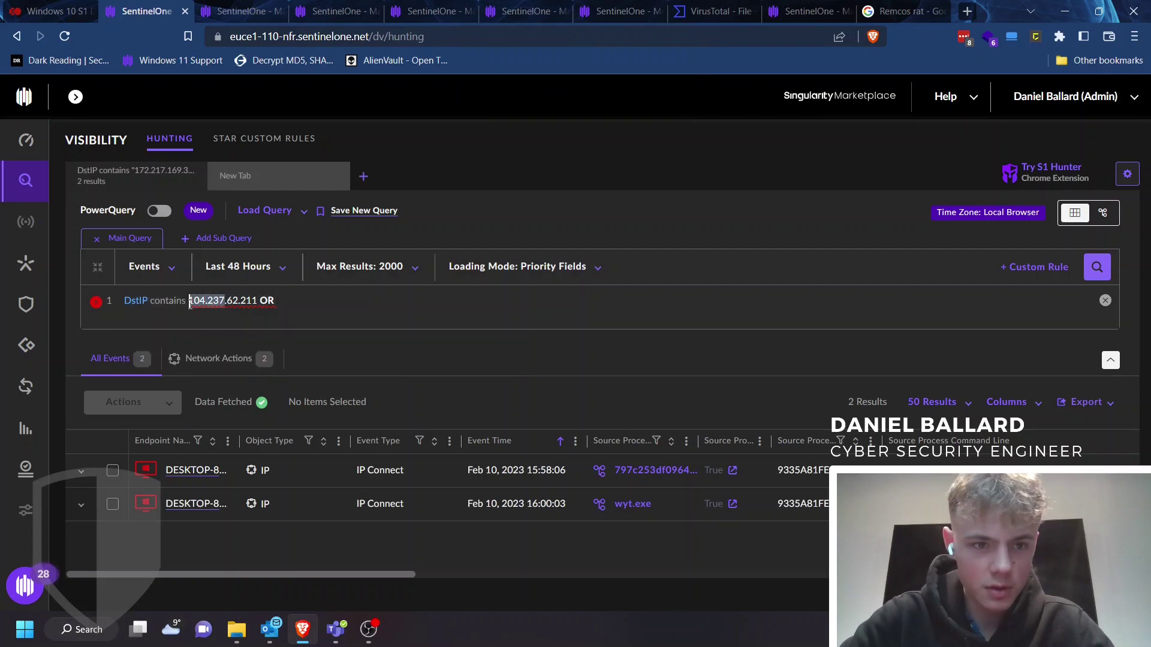
click(189, 302)
text(")
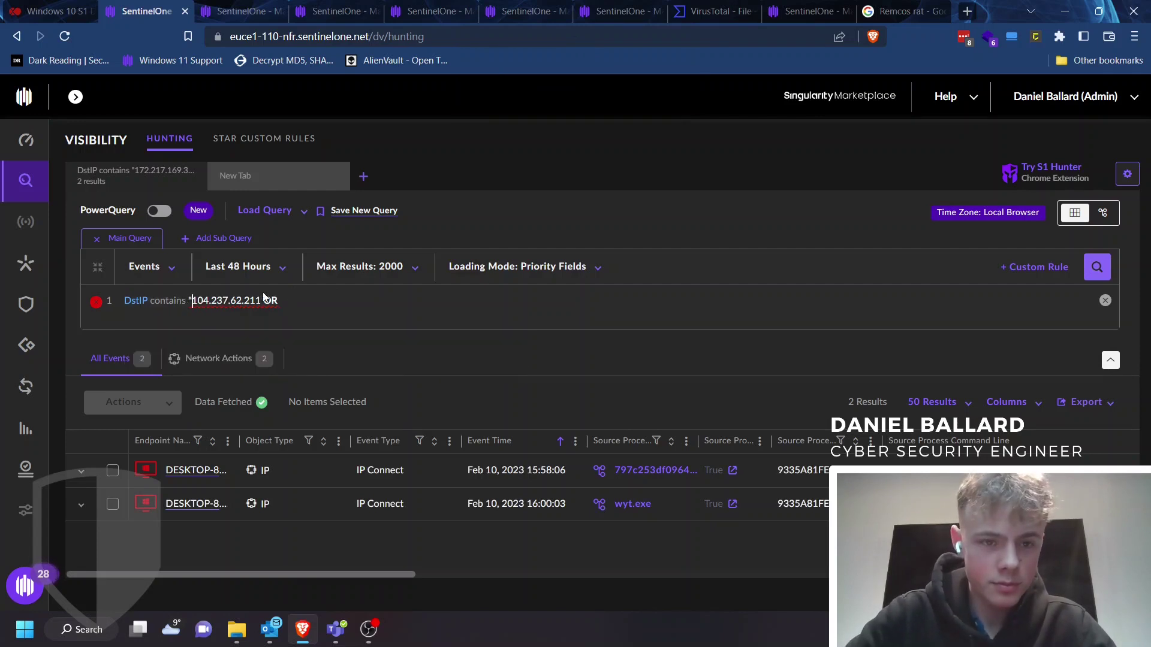
key(Home)
click(262, 301)
text(")
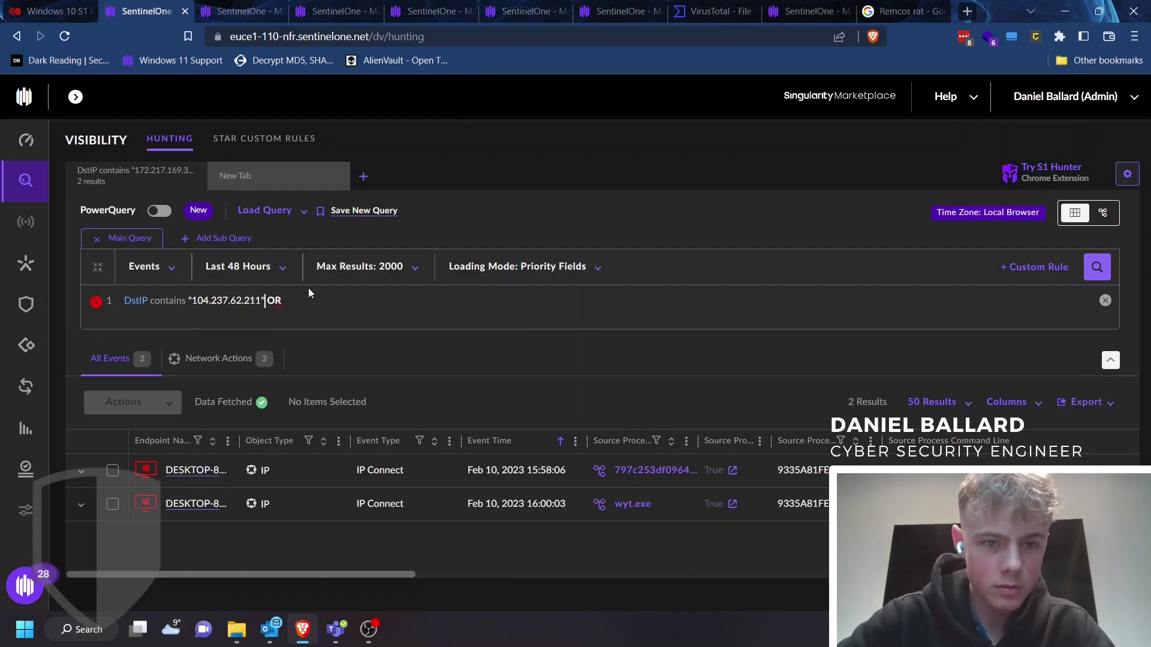
key(ctrl+a)
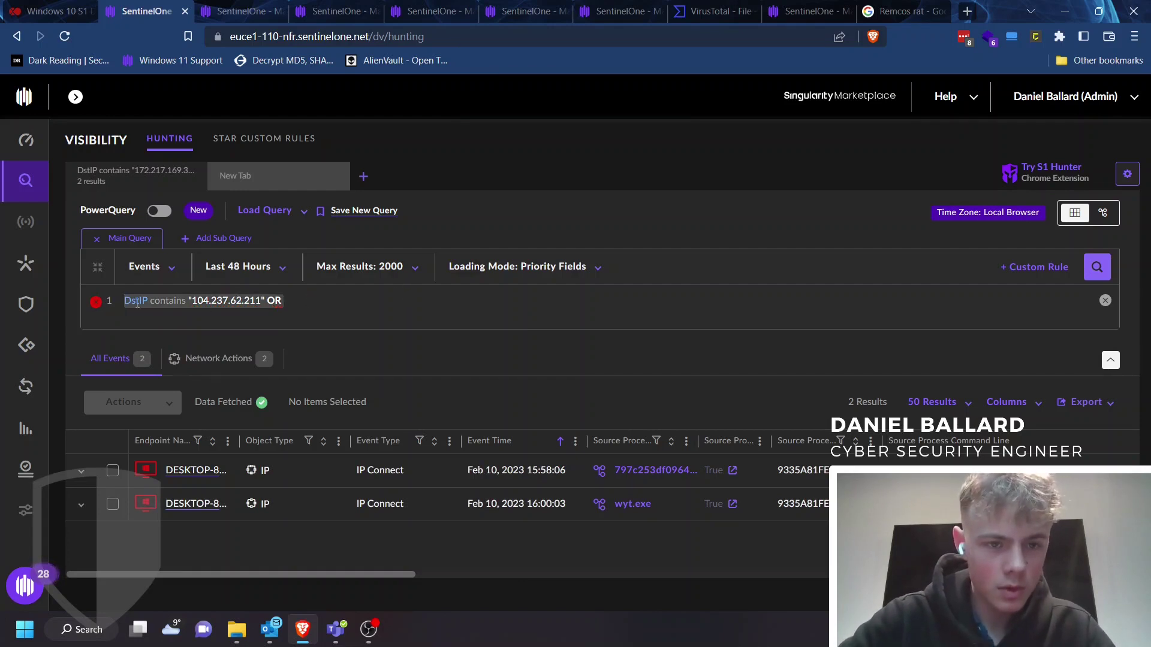
click(126, 303)
drag(126, 303, 265, 302)
key(ctrl+c)
click(303, 308)
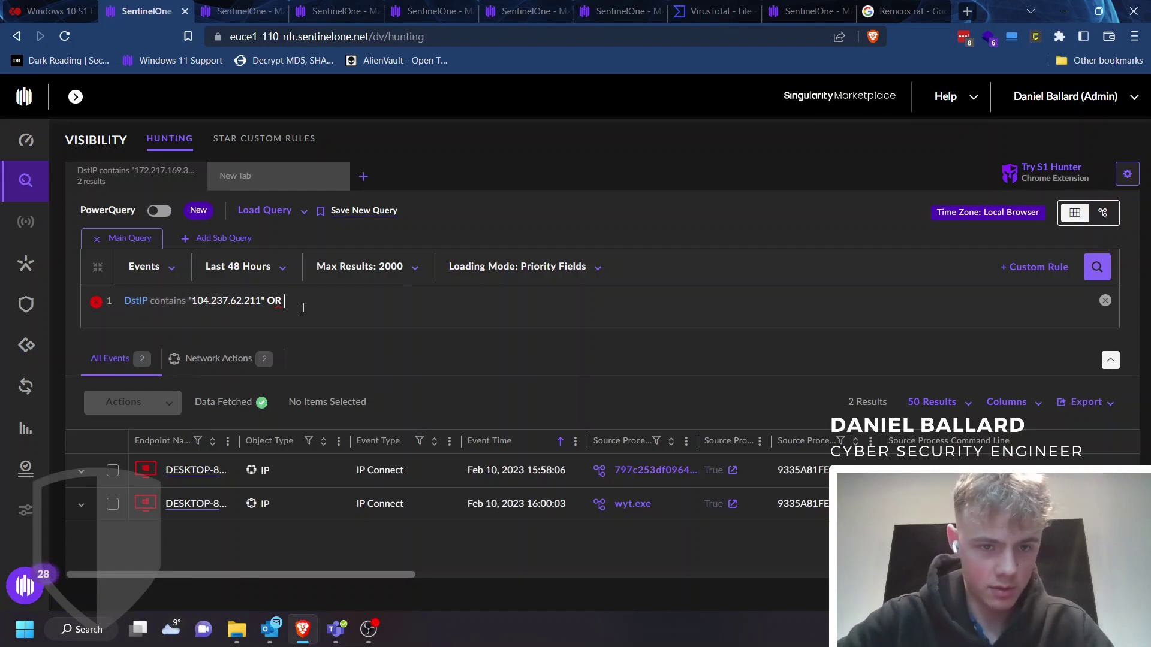
key(ctrl+v)
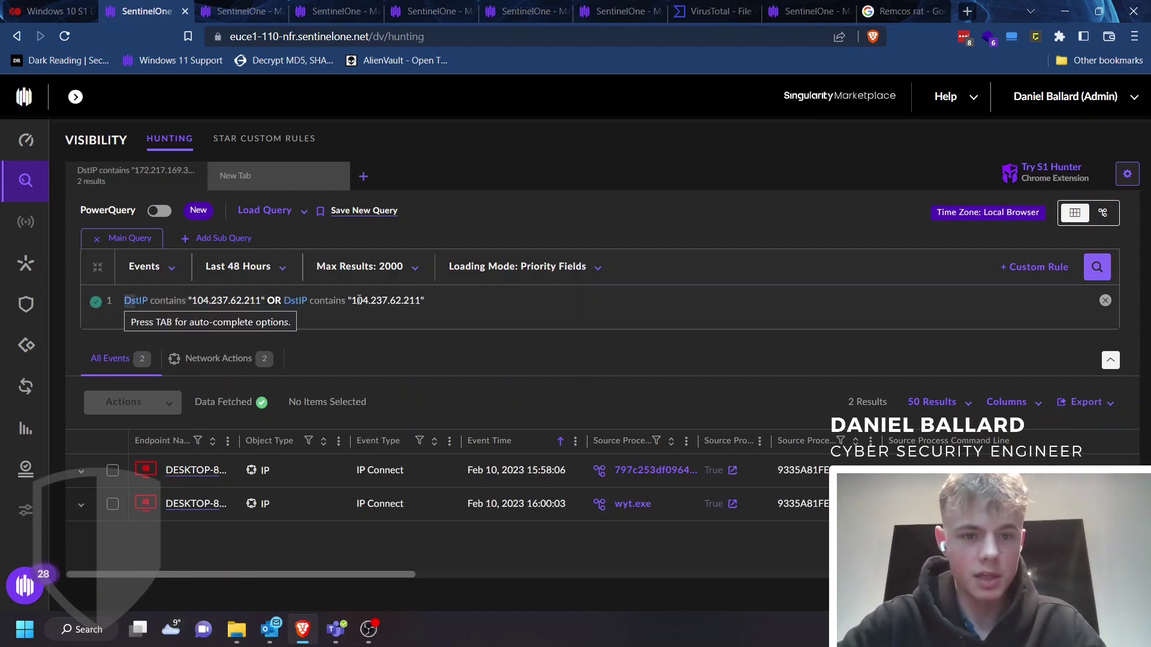
- Overwrite the duplicated 104.237.62.211 in the second DstIP clause with 5.224.21.3.11, fixing a typo
drag(352, 300, 421, 300)
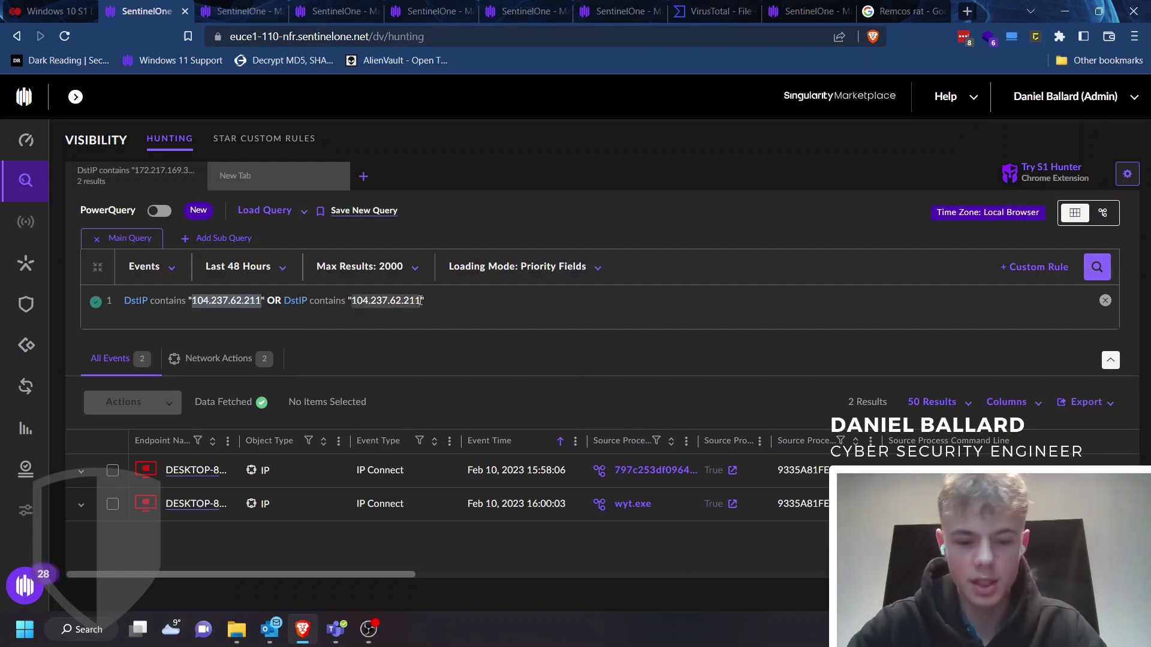
key(BackSpace)
text(5.532.2.3.2)
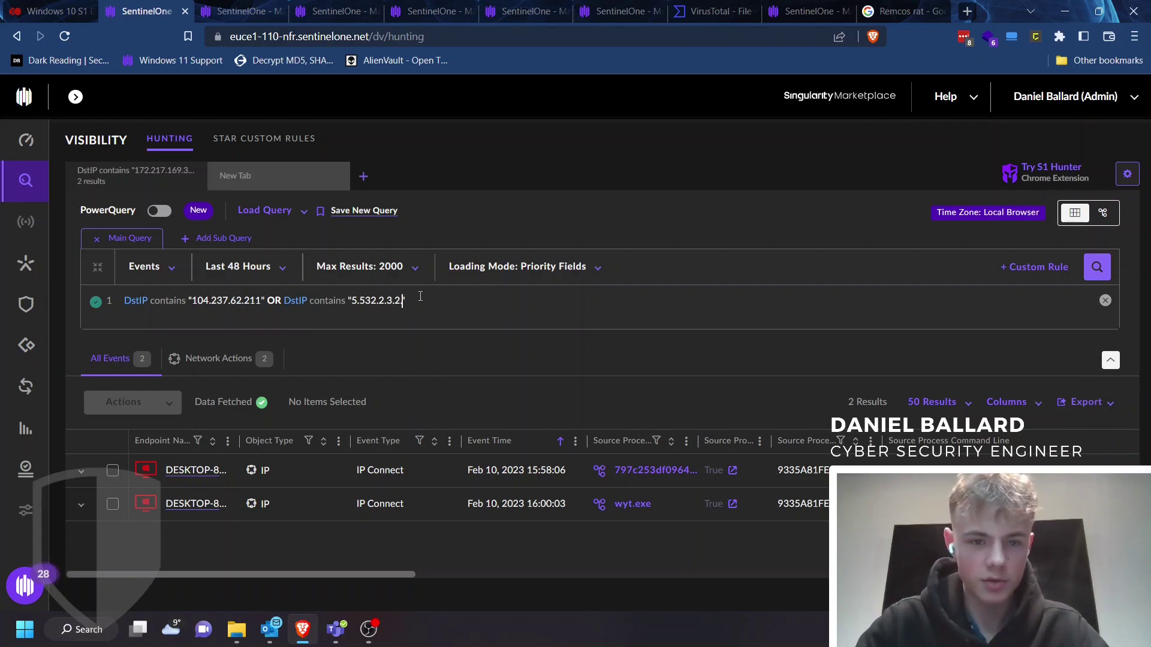
key(BackSpace)
key(BackSpace)
key(BackSpace)
key(BackSpace)
key(BackSpace)
key(BackSpace)
key(BackSpace)
key(BackSpace)
key(BackSpace)
key(BackSpace)
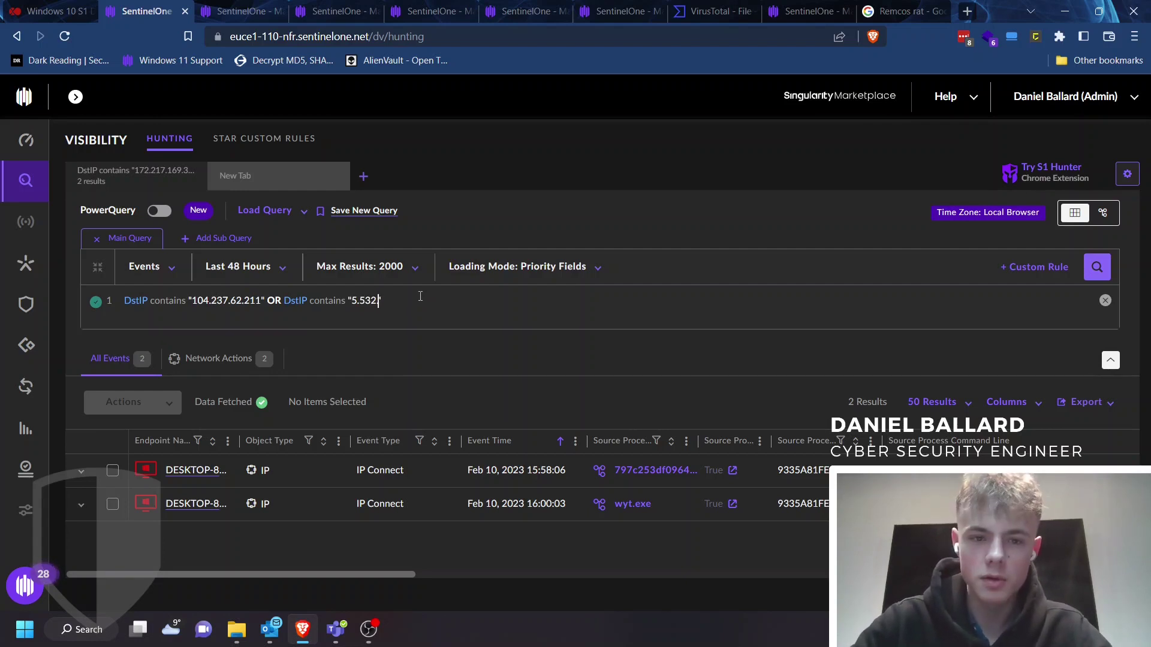
text(.224.21.3.11)
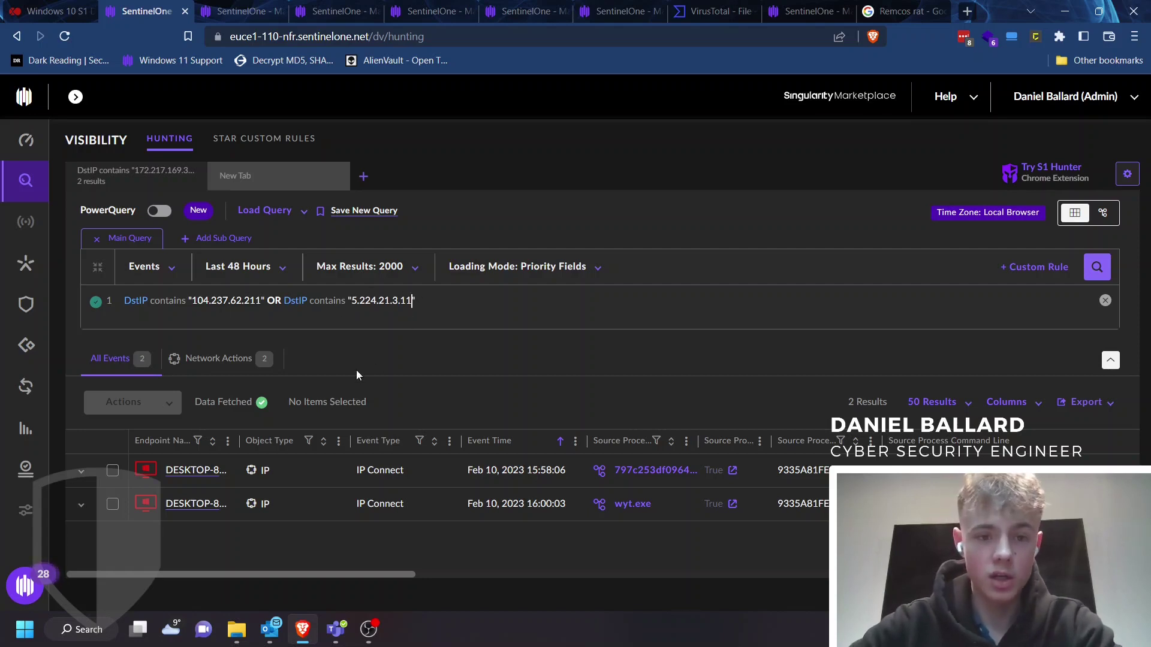
click(262, 302)
double_click(274, 301)
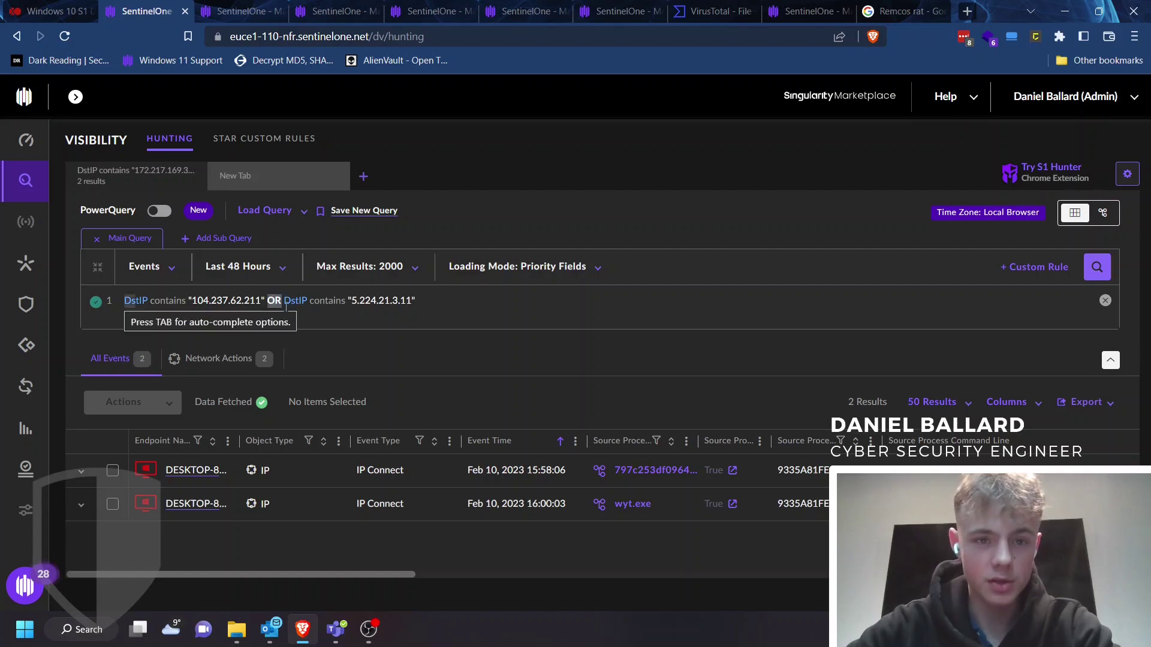
click(441, 303)
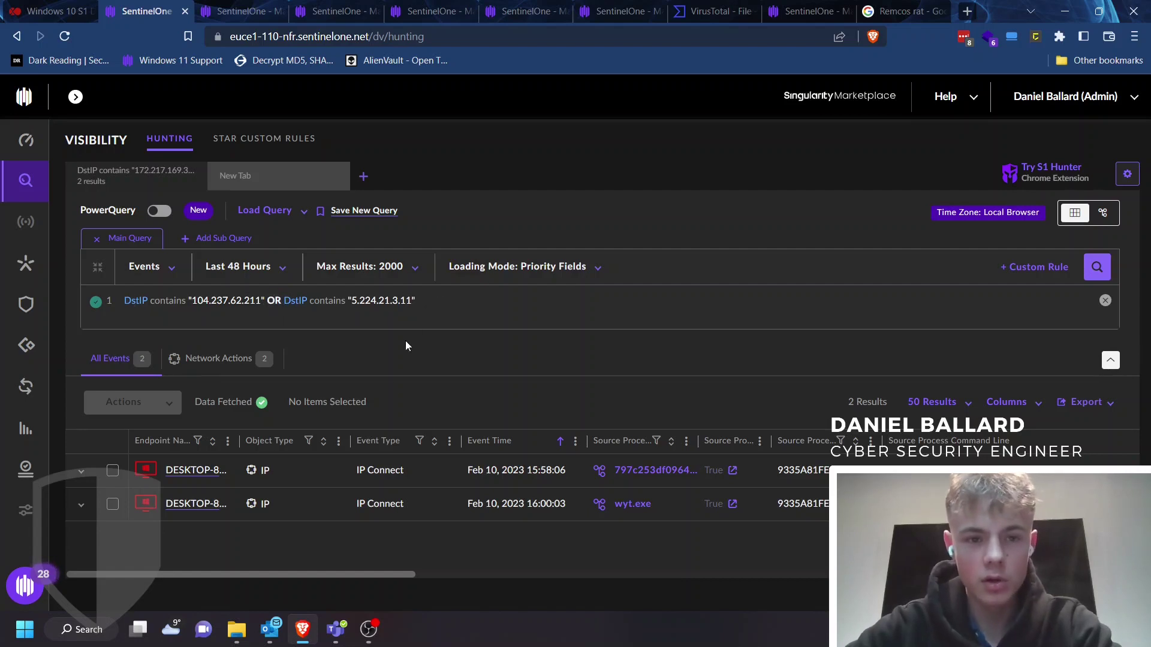